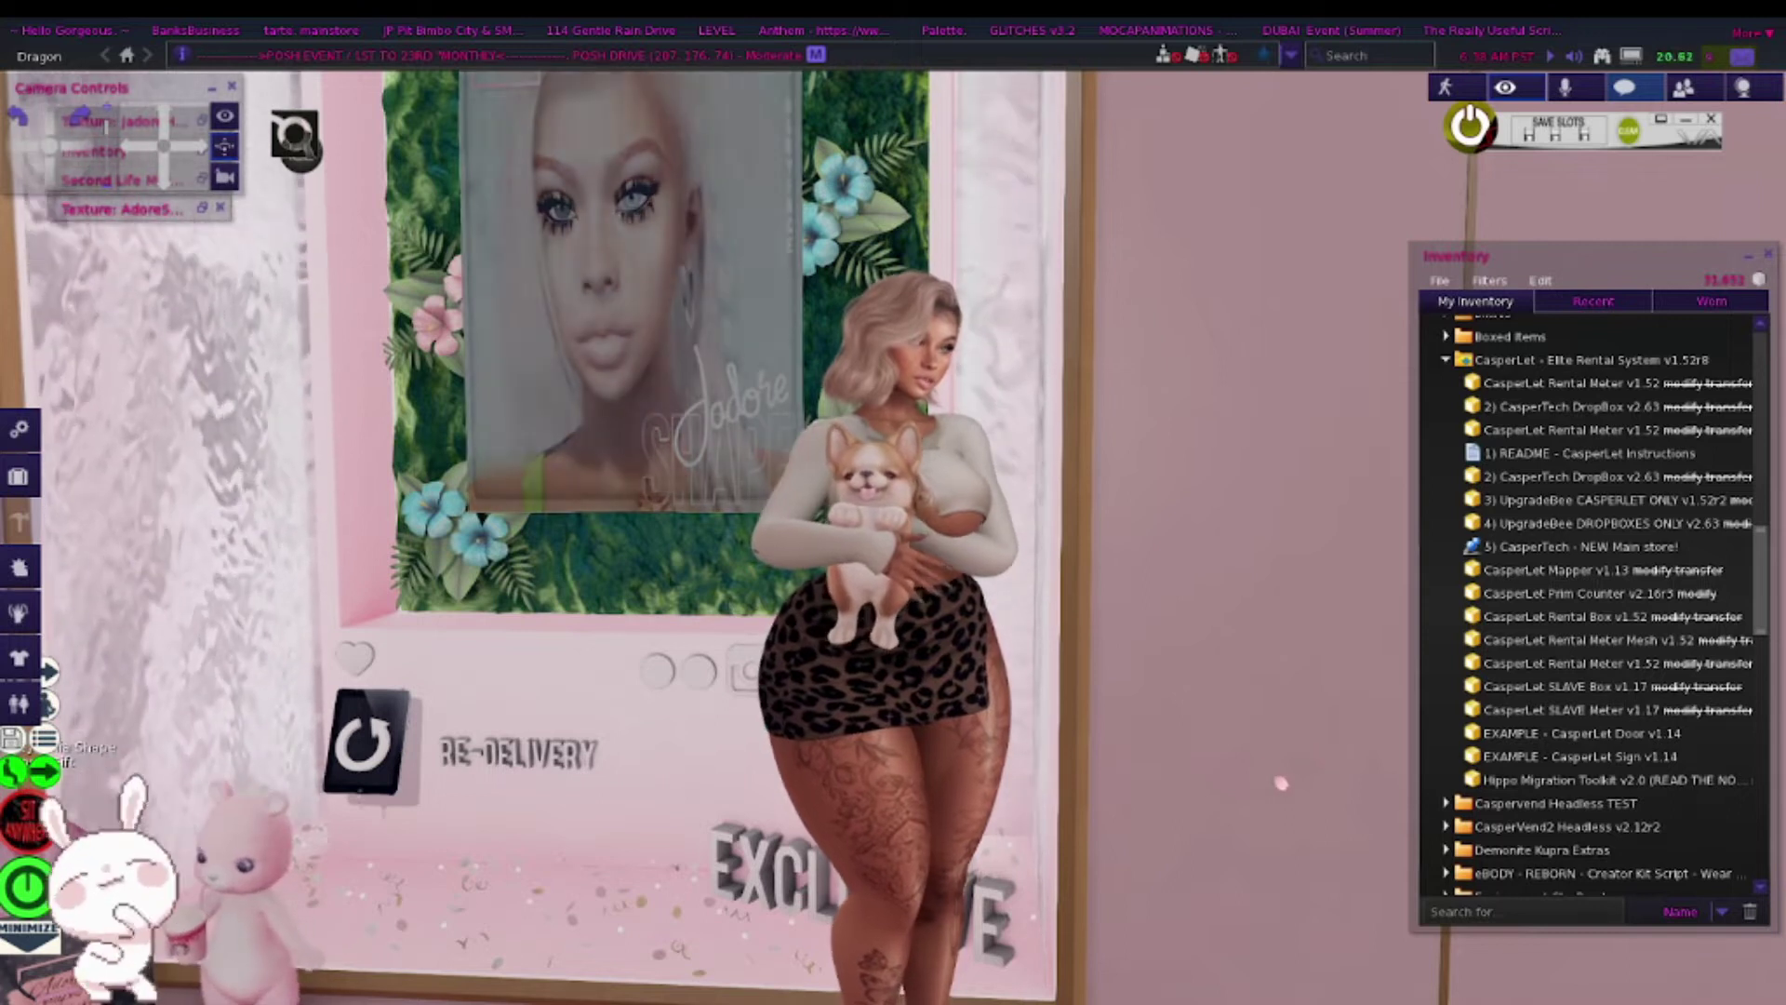
Examine the Adore Shapes vendor display and its storefront from close up and from farther back
{"action": "left_click", "coordinate": [149, 154]}
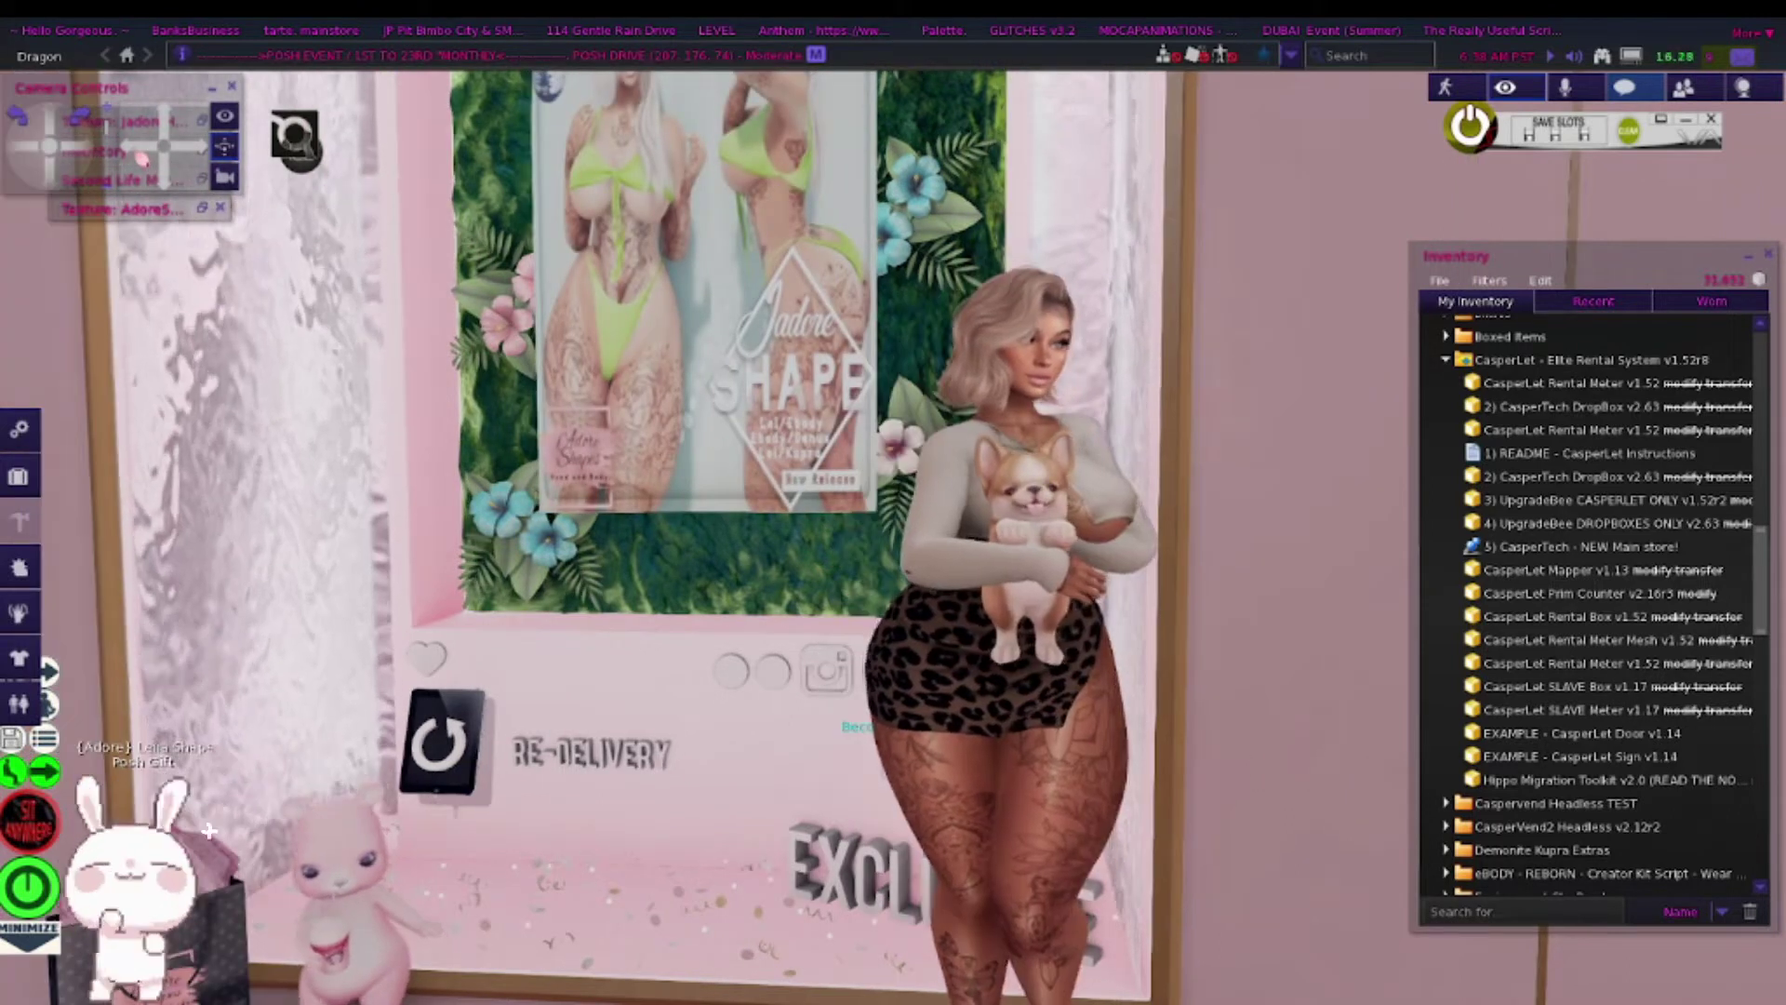
{"action": "left_click", "coordinate": [135, 149]}
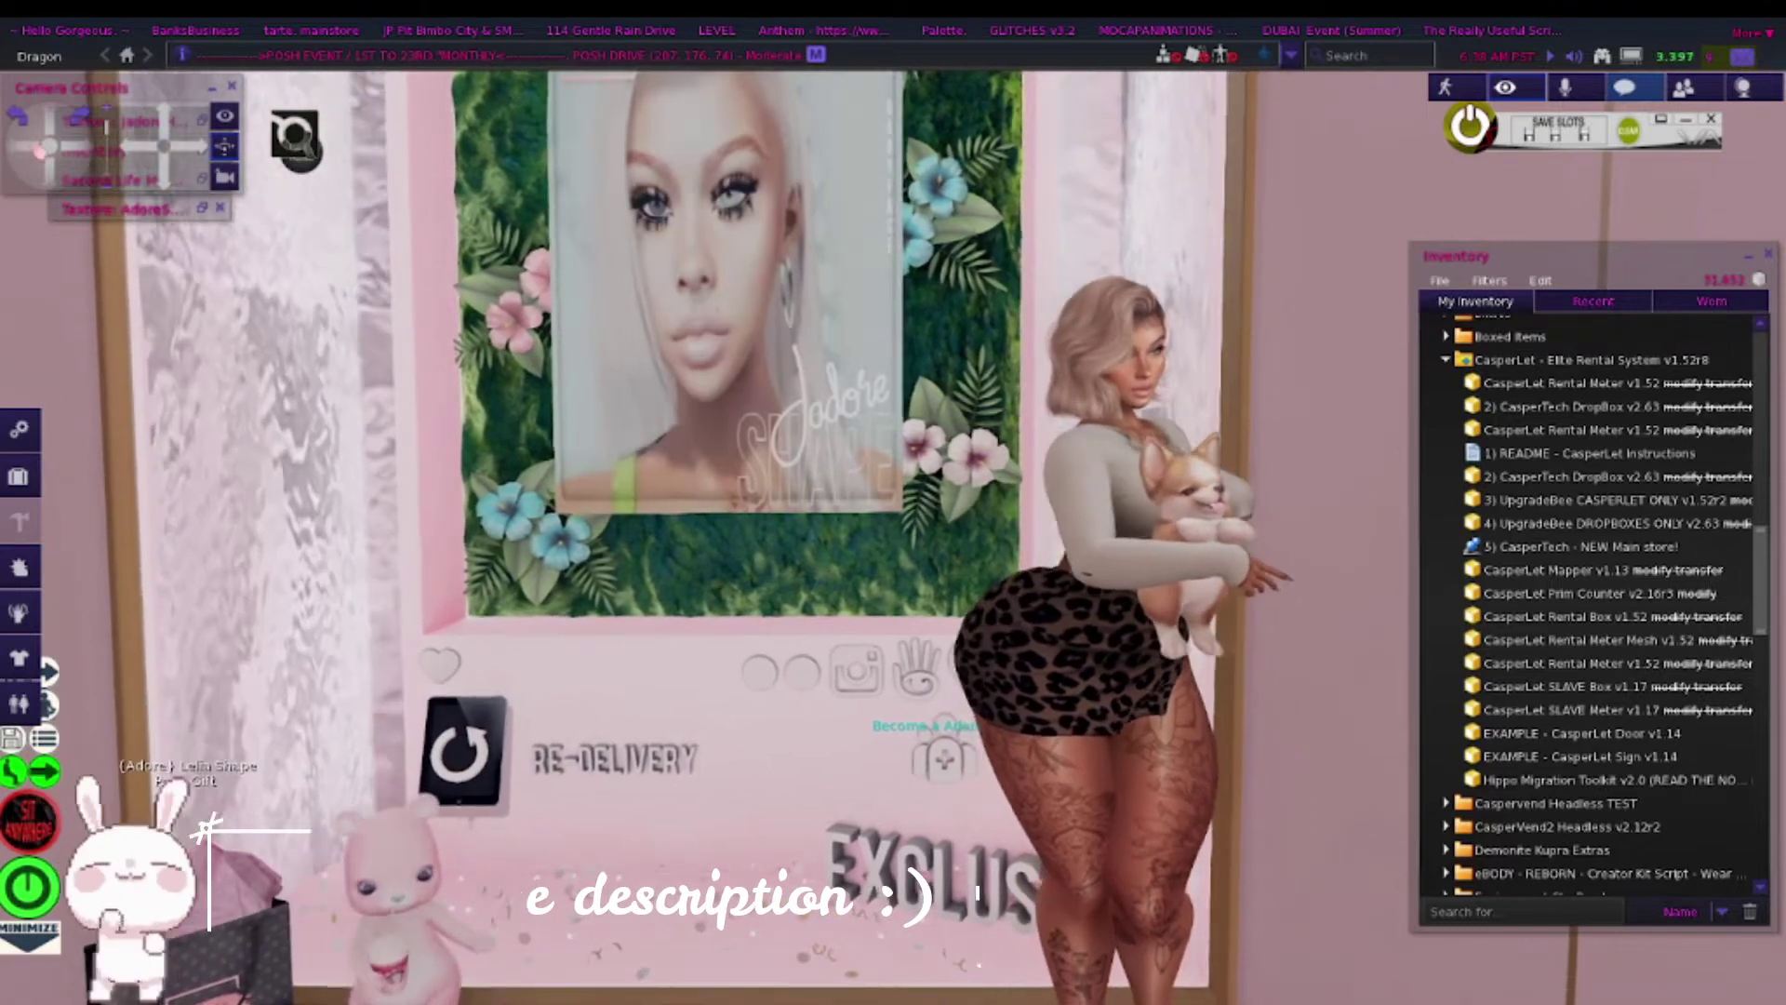
{"action": "left_click", "coordinate": [25, 151]}
{"action": "left_click", "coordinate": [137, 156]}
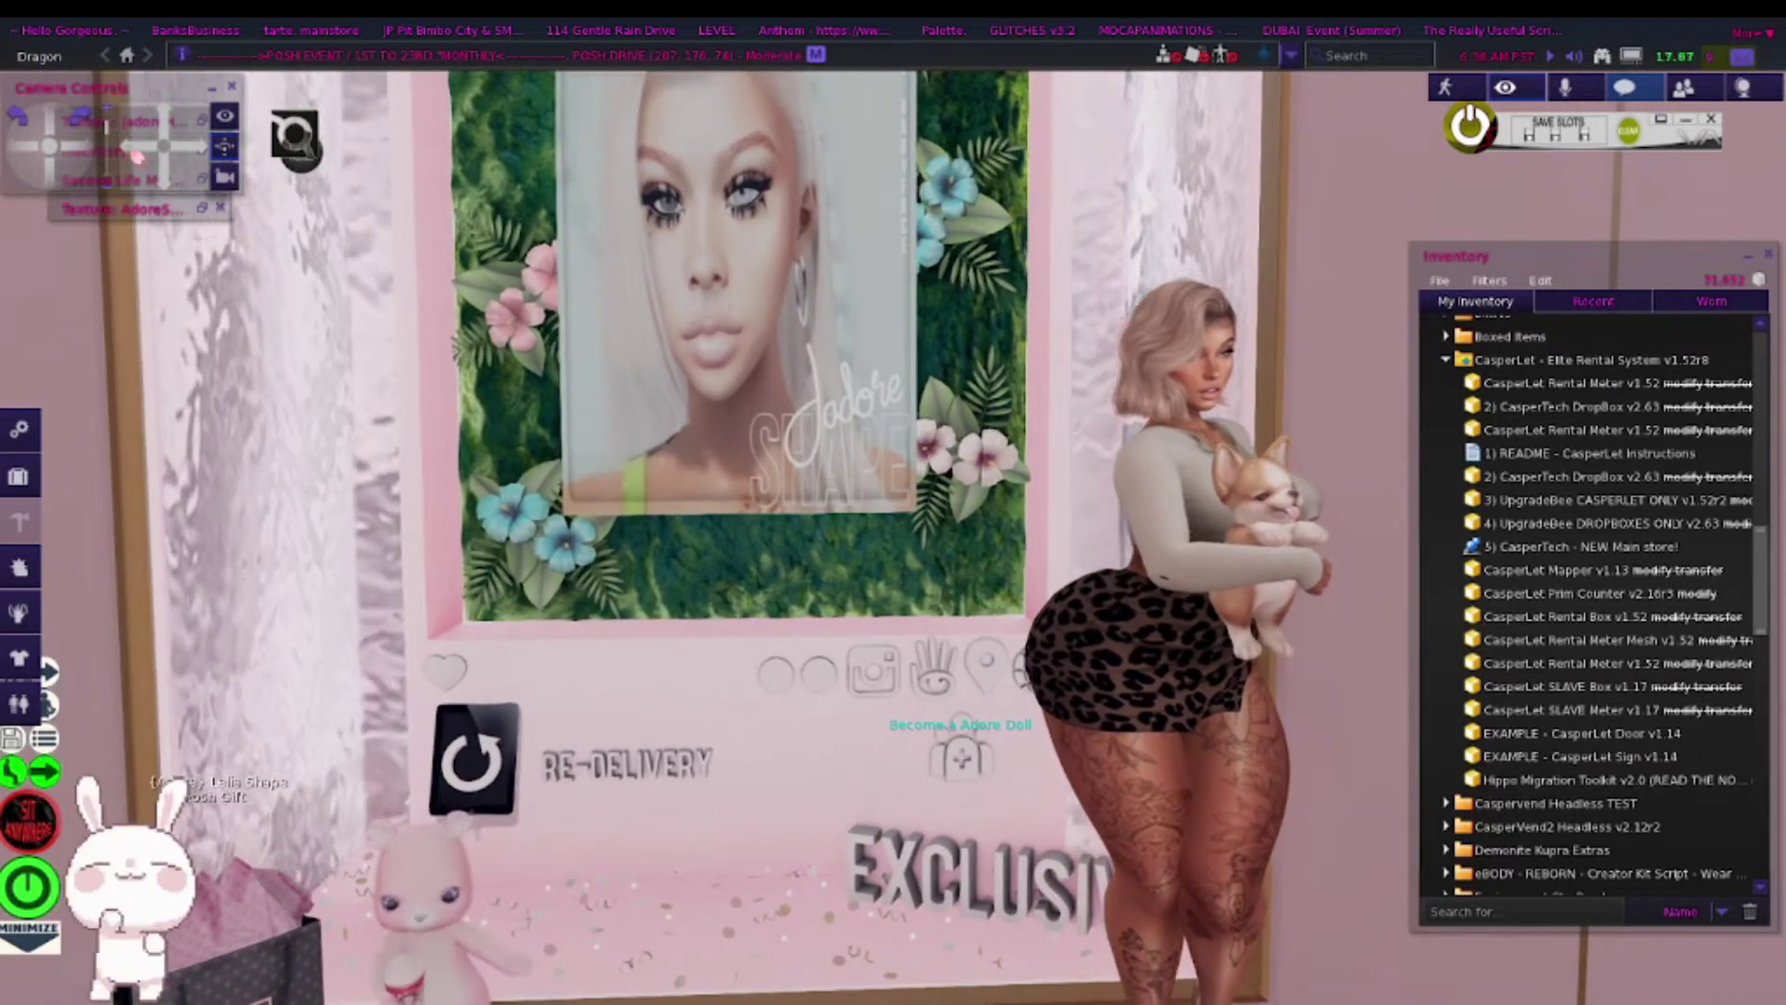
{"action": "left_click", "coordinate": [137, 149]}
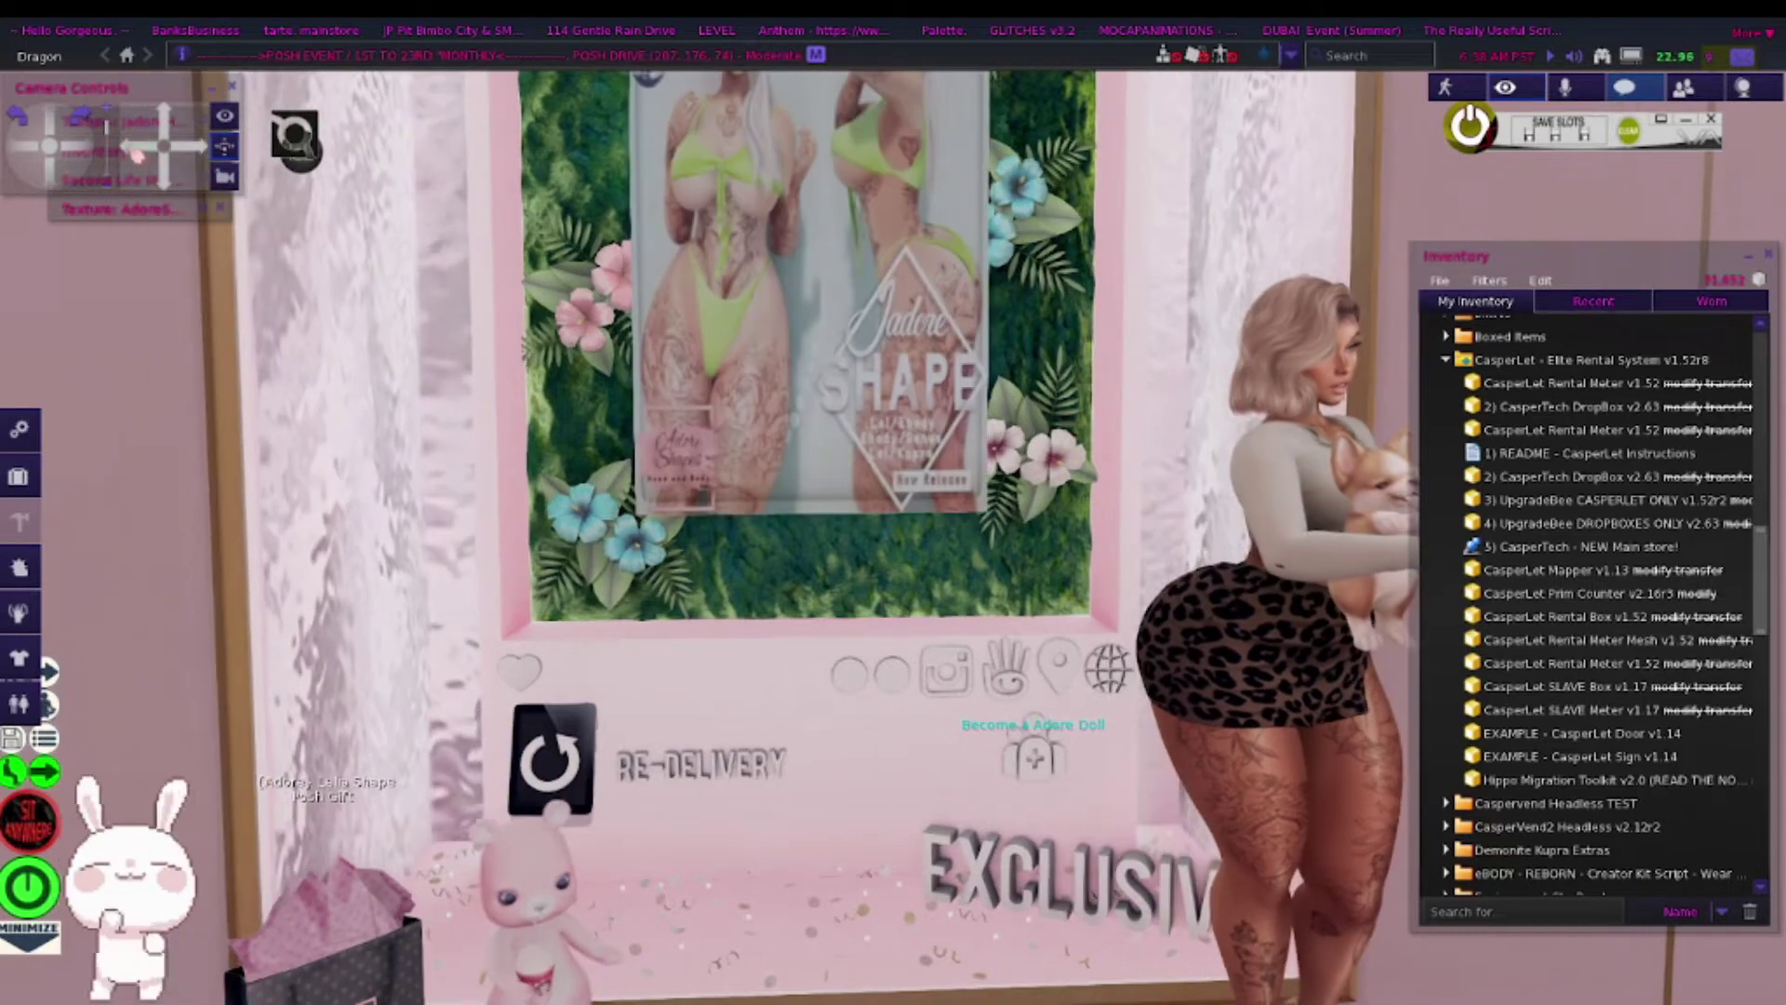
{"action": "left_click", "coordinate": [163, 128]}
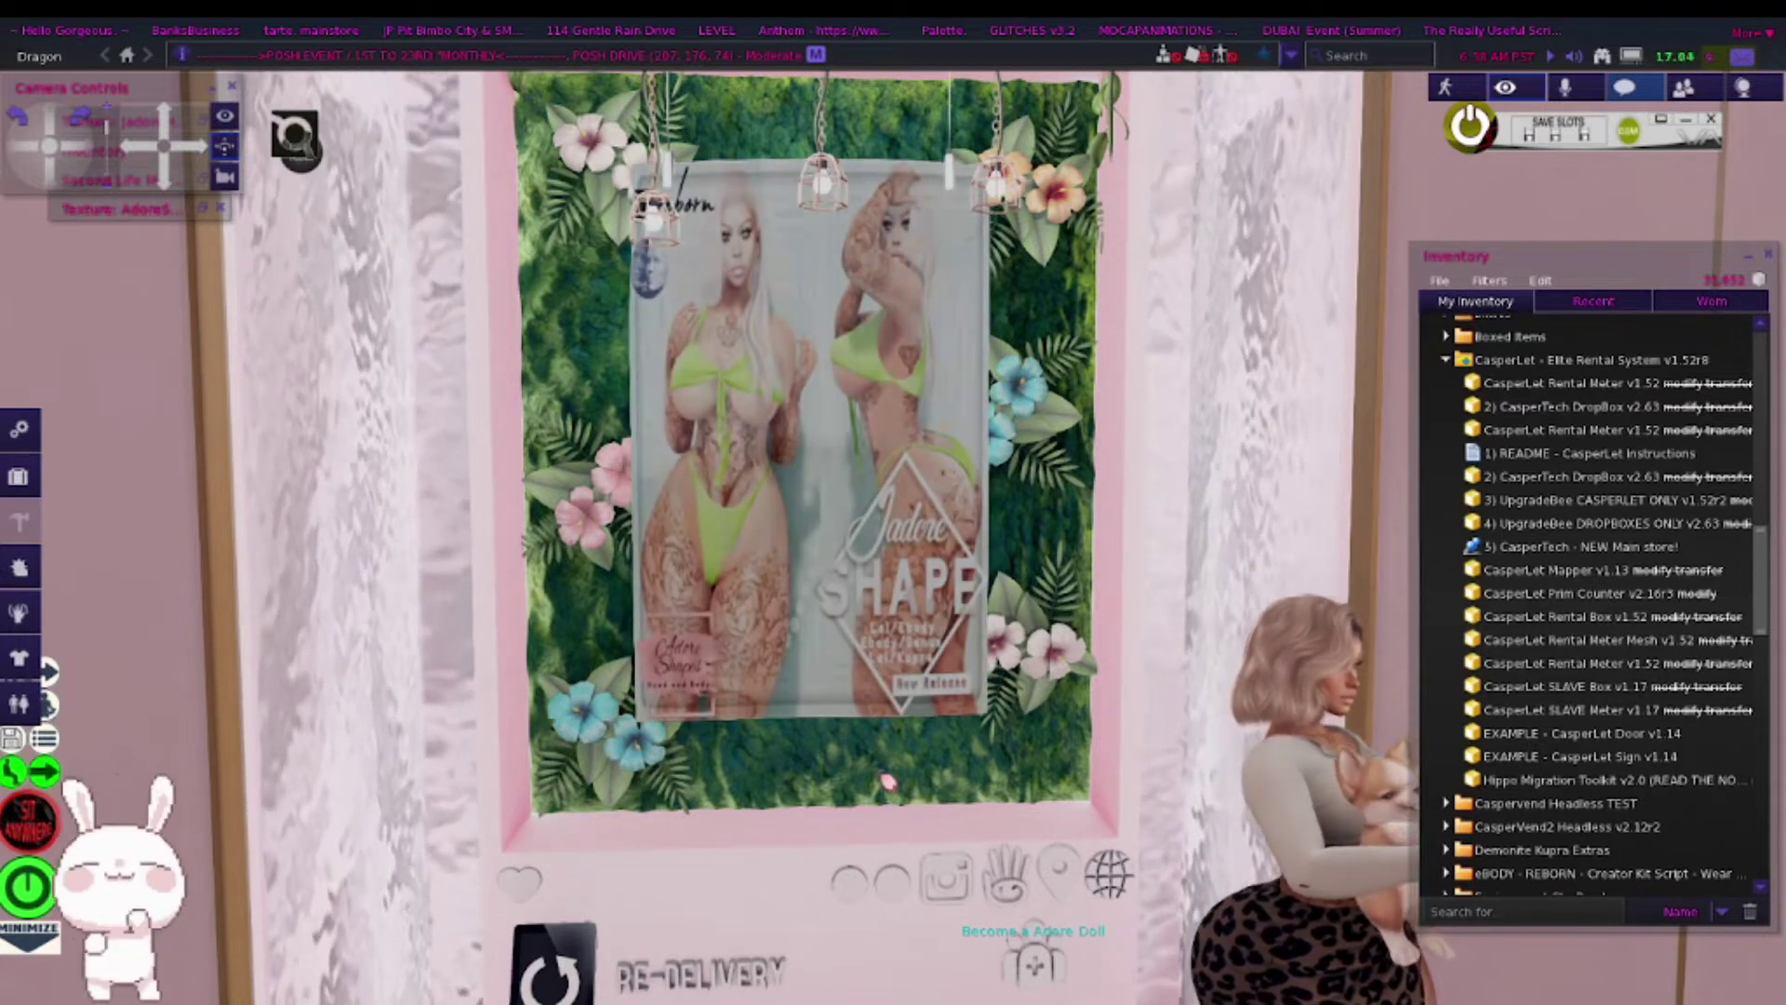
{"action": "scroll", "coordinate": [888, 782], "scroll_direction": "down", "scroll_amount": 4}
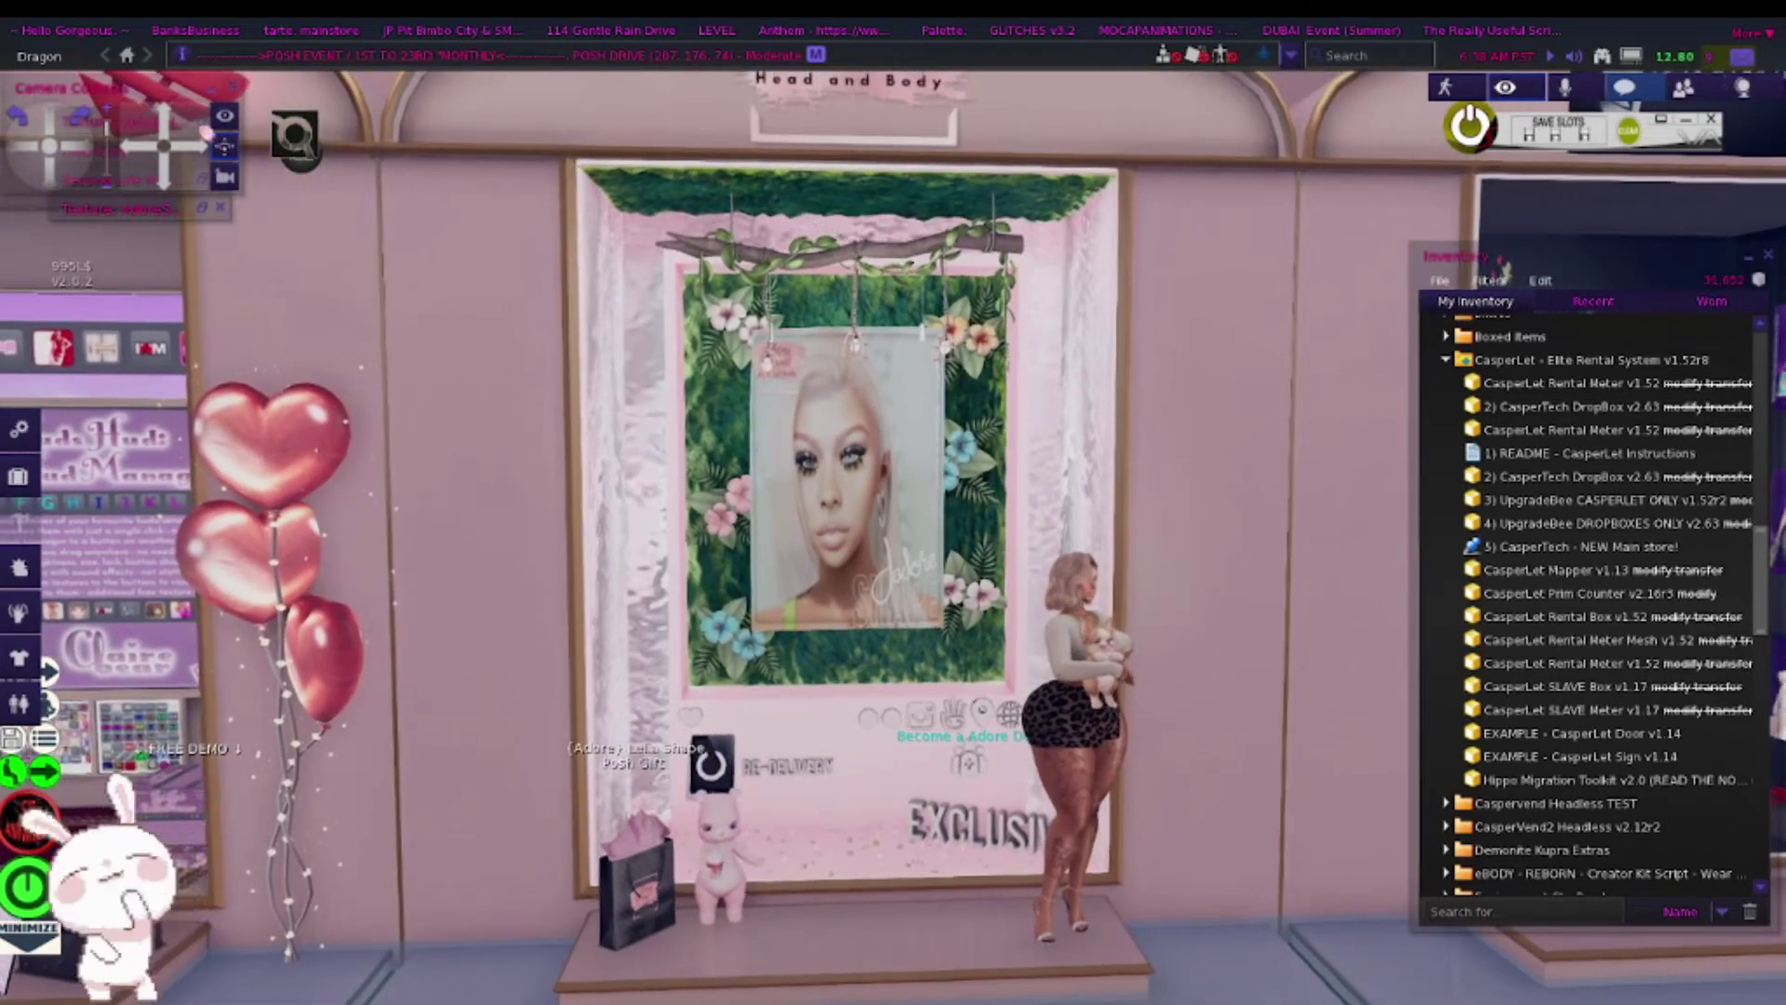
{"action": "left_click", "coordinate": [165, 124]}
{"action": "left_click", "coordinate": [166, 124]}
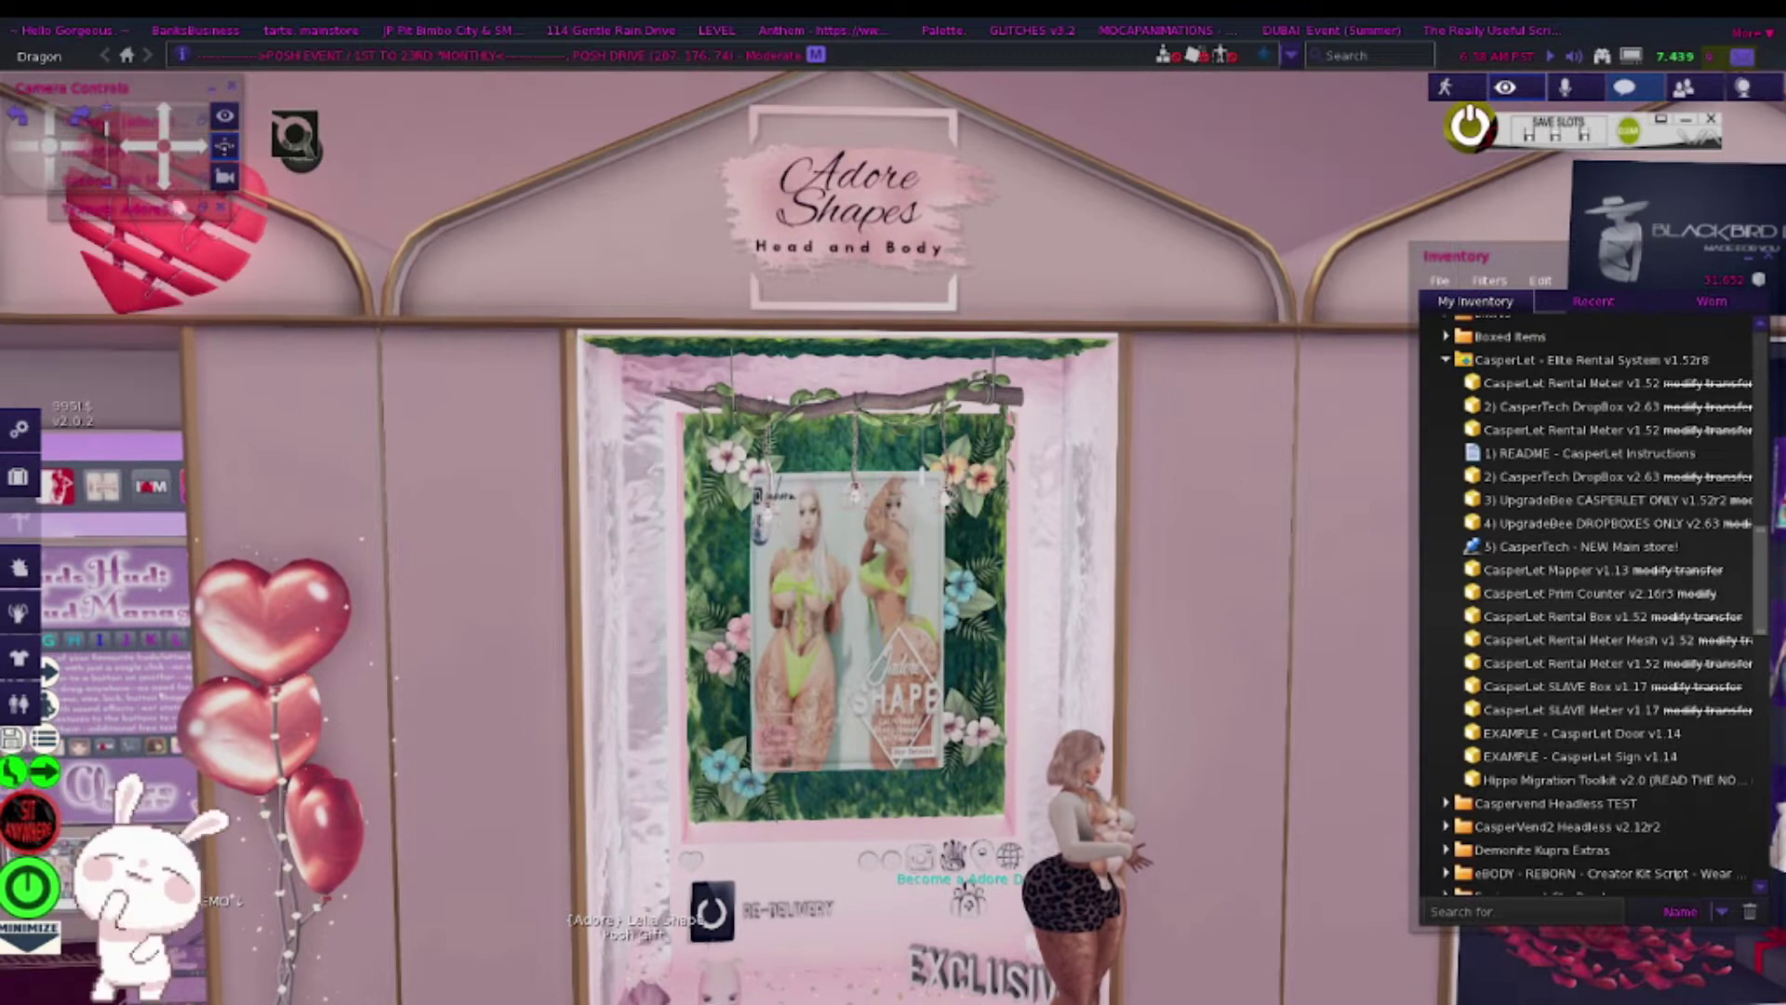
{"action": "left_click", "coordinate": [170, 178]}
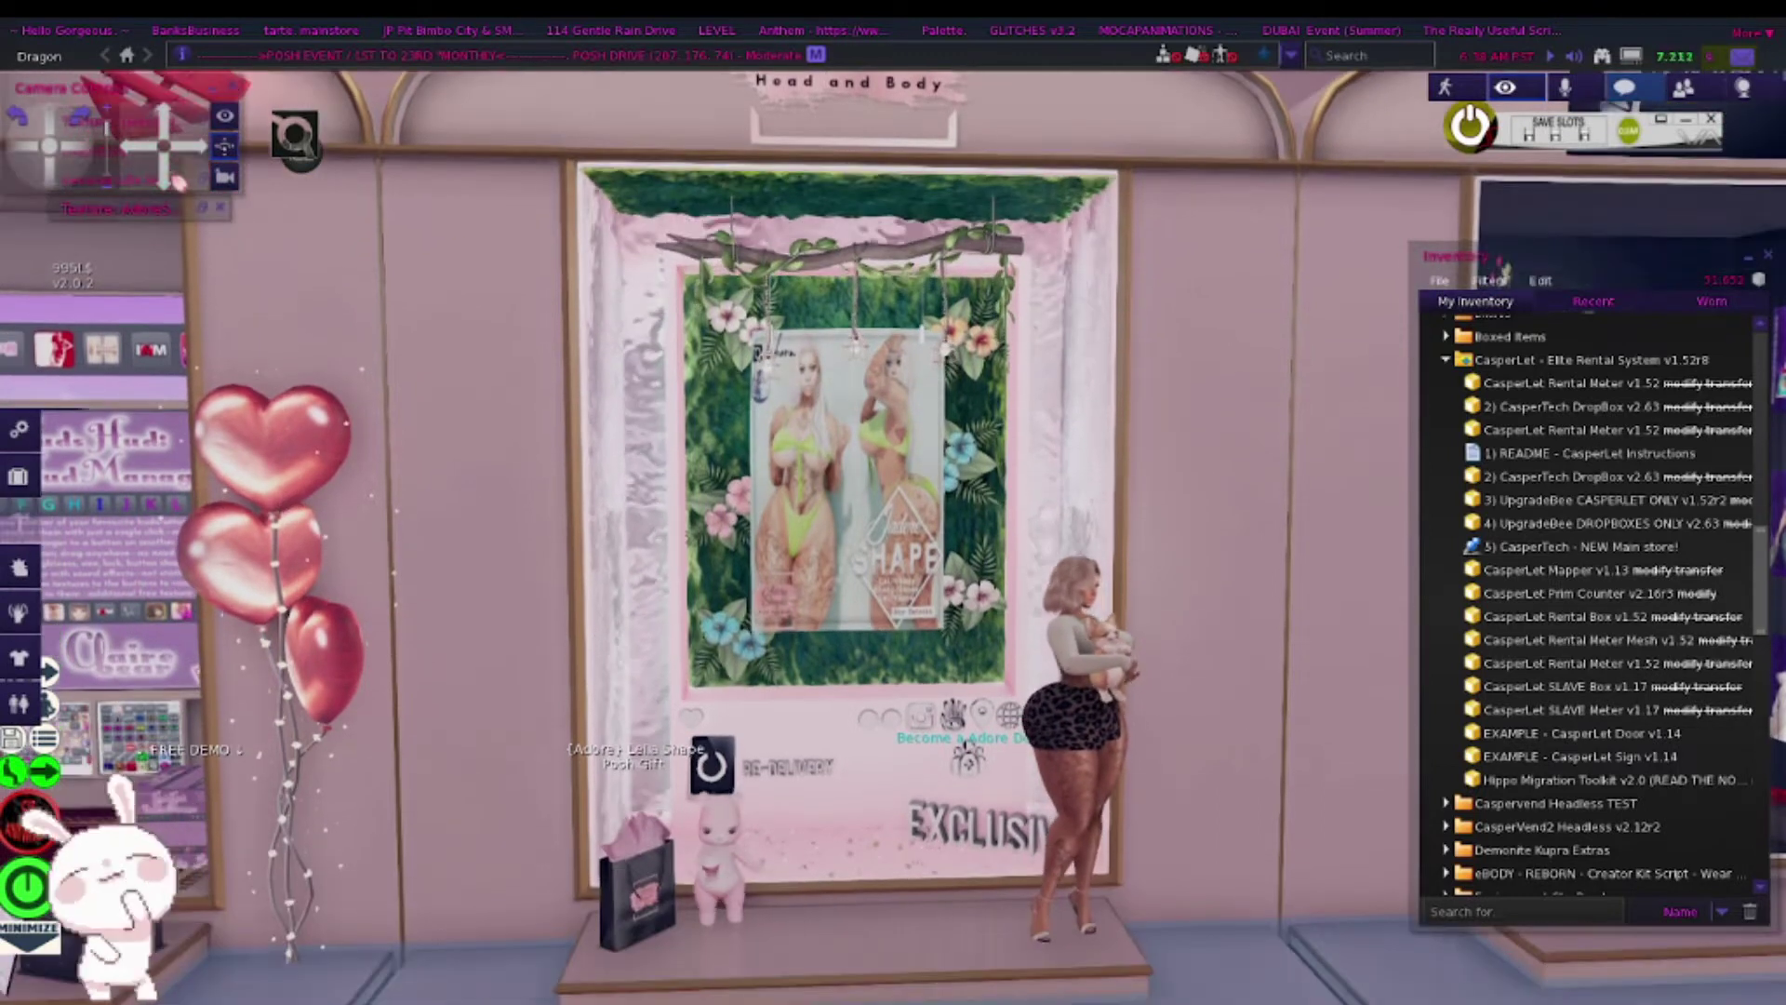
{"action": "left_click", "coordinate": [170, 177]}
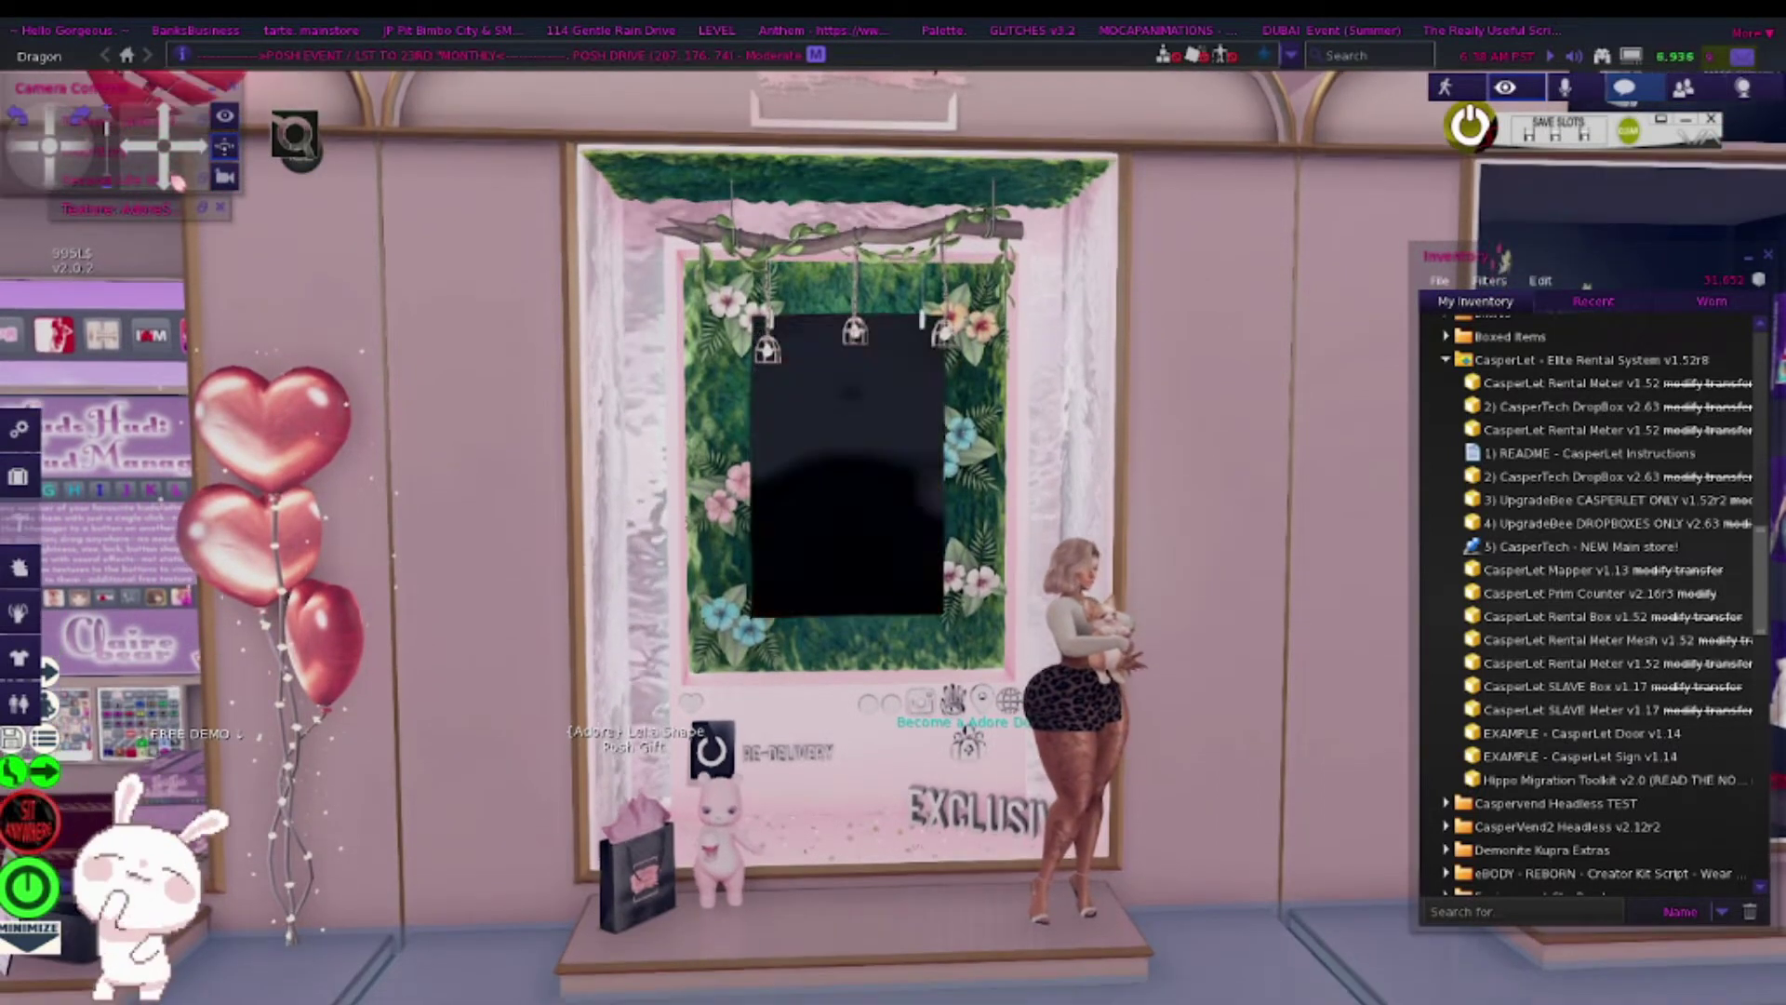
{"action": "left_click", "coordinate": [170, 177]}
{"action": "left_click", "coordinate": [179, 182]}
{"action": "scroll", "coordinate": [893, 502], "scroll_direction": "up", "scroll_amount": 5}
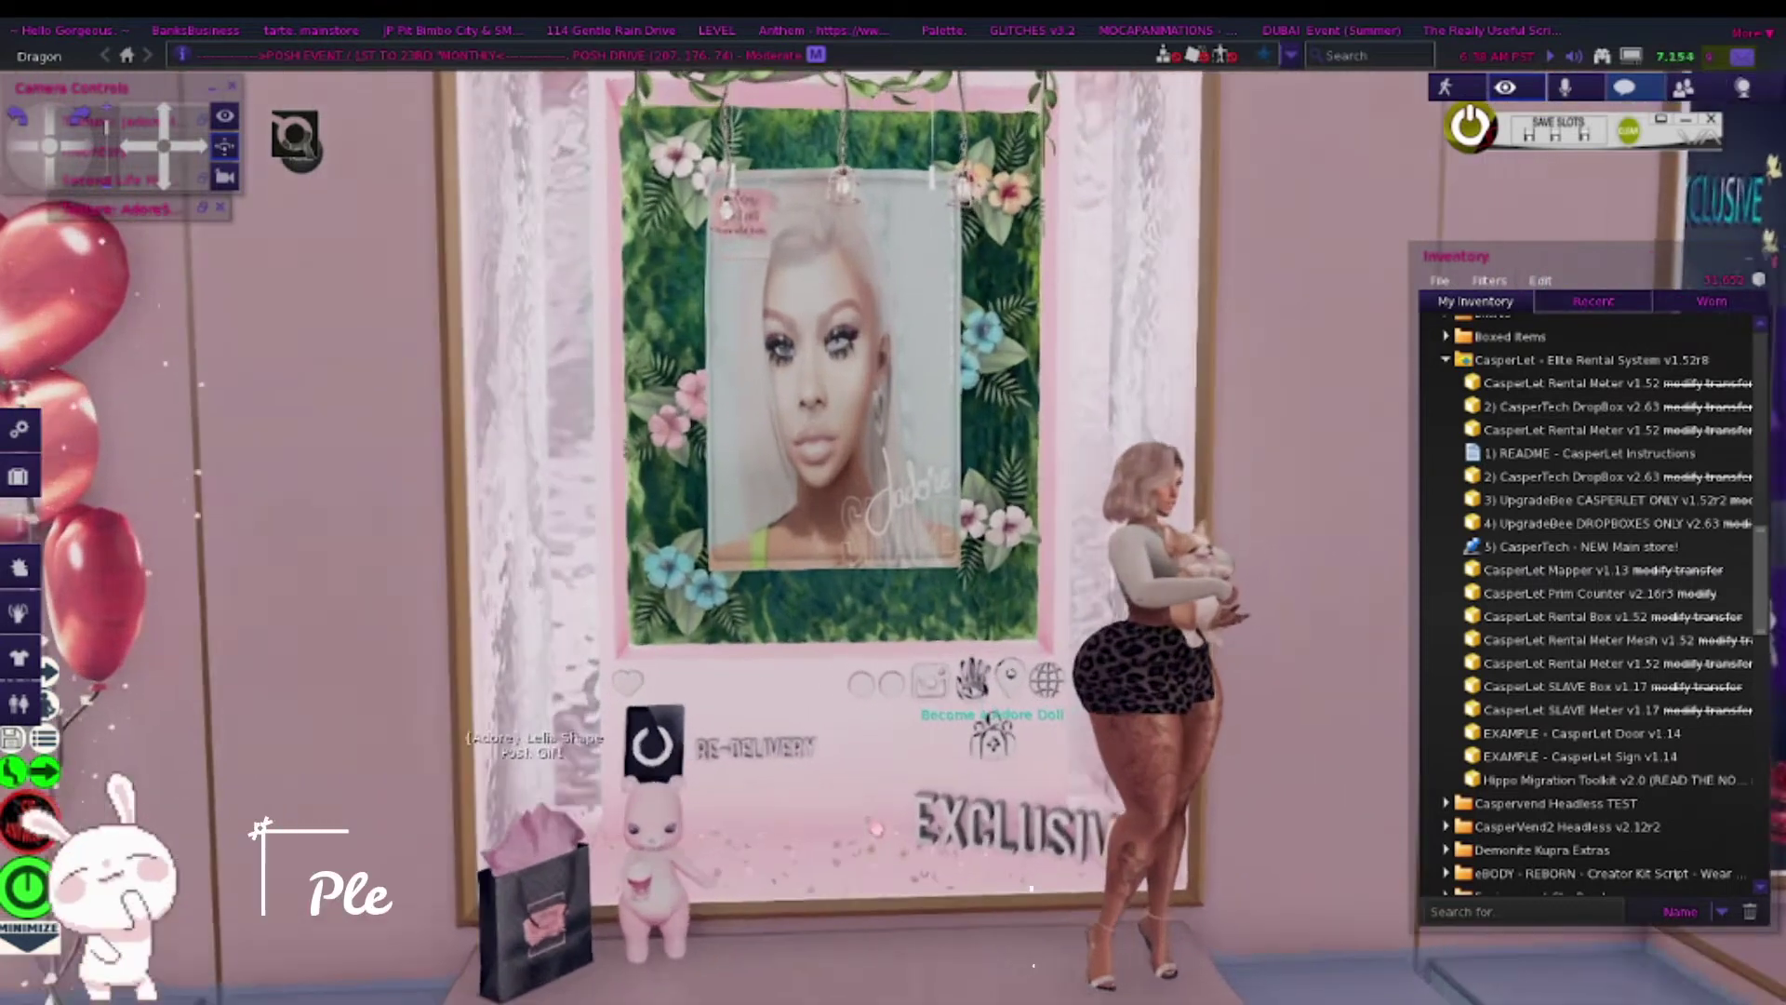
{"action": "scroll", "coordinate": [893, 502], "scroll_direction": "down", "scroll_amount": 2}
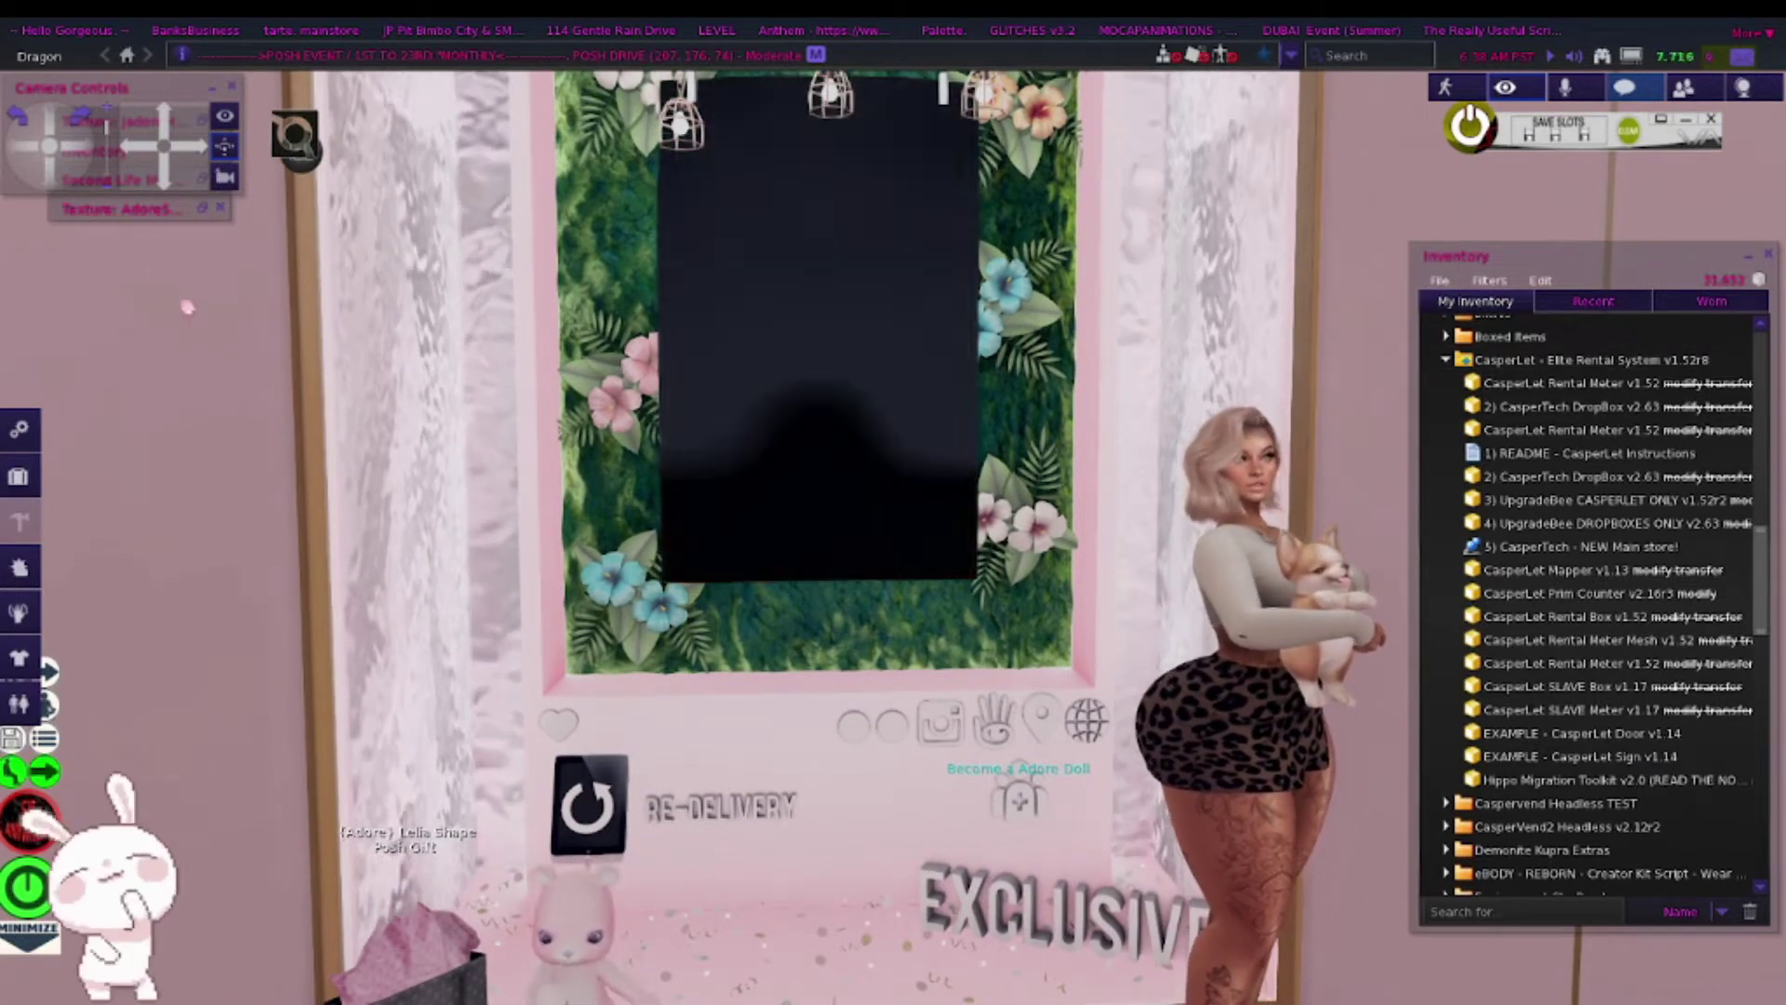
Move the camera controls below the minimized windows, then restore the Second Life Marketplace window and move it higher
{"action": "left_click_drag", "start_coordinate": [151, 93], "coordinate": [152, 239]}
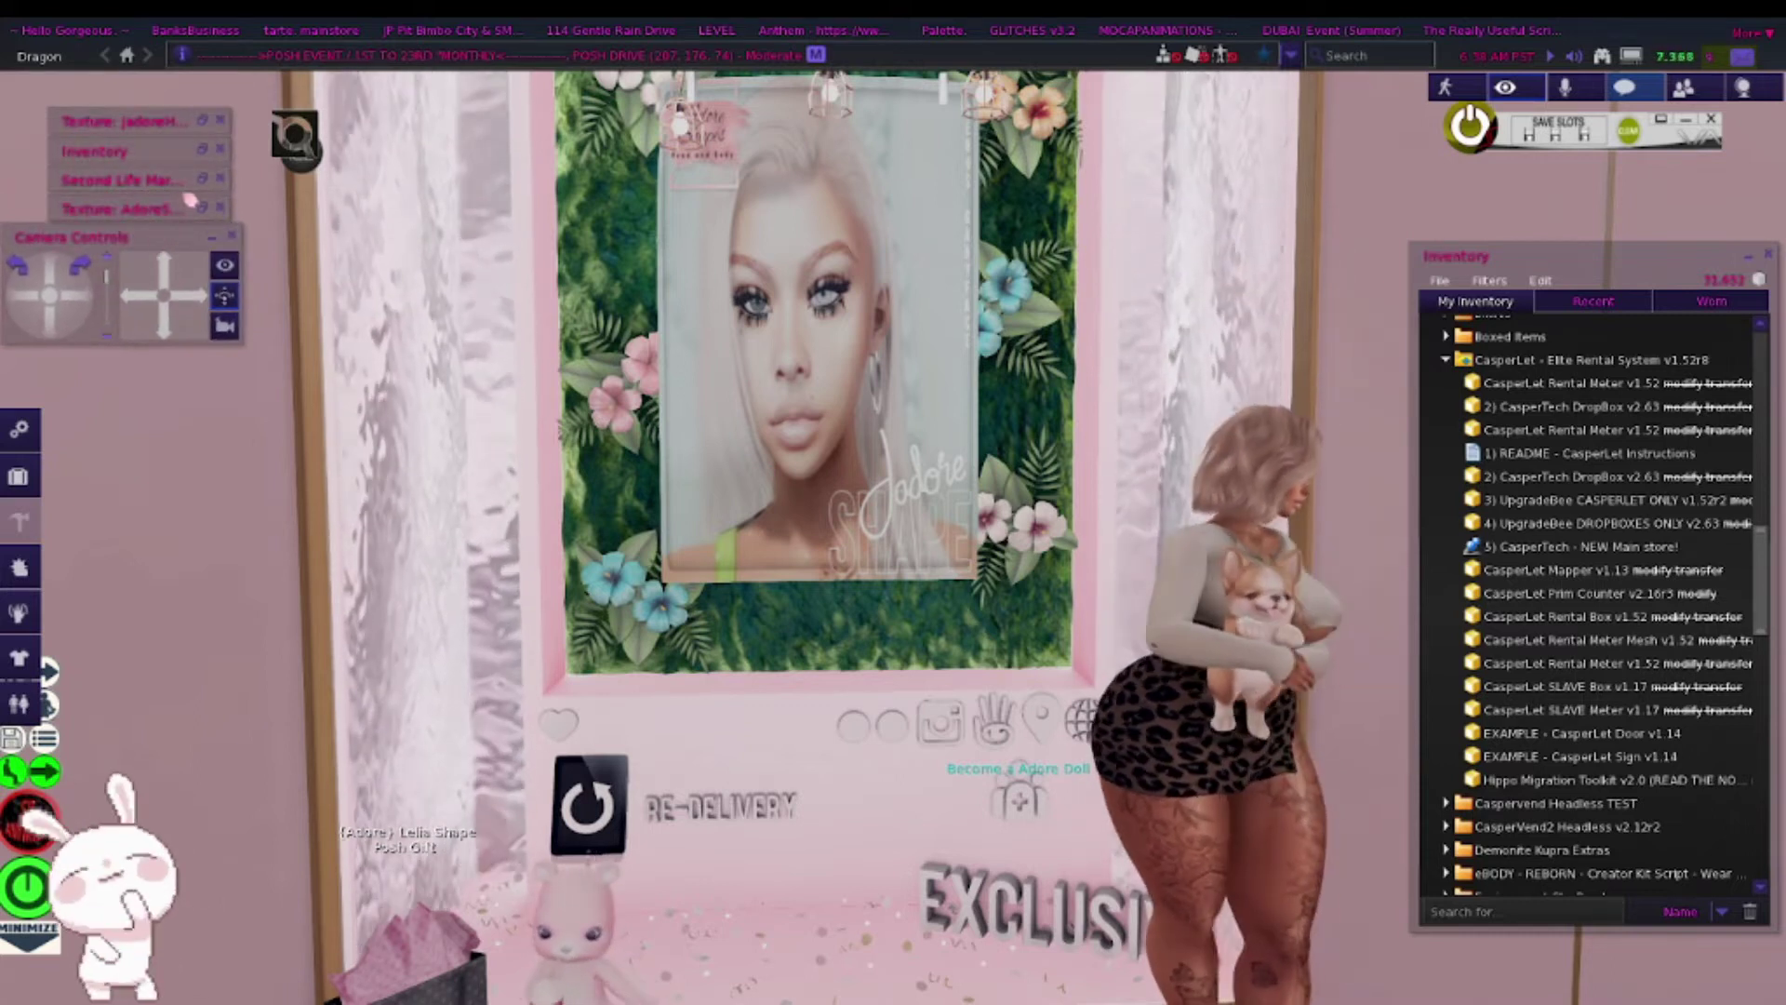
{"action": "left_click", "coordinate": [202, 179]}
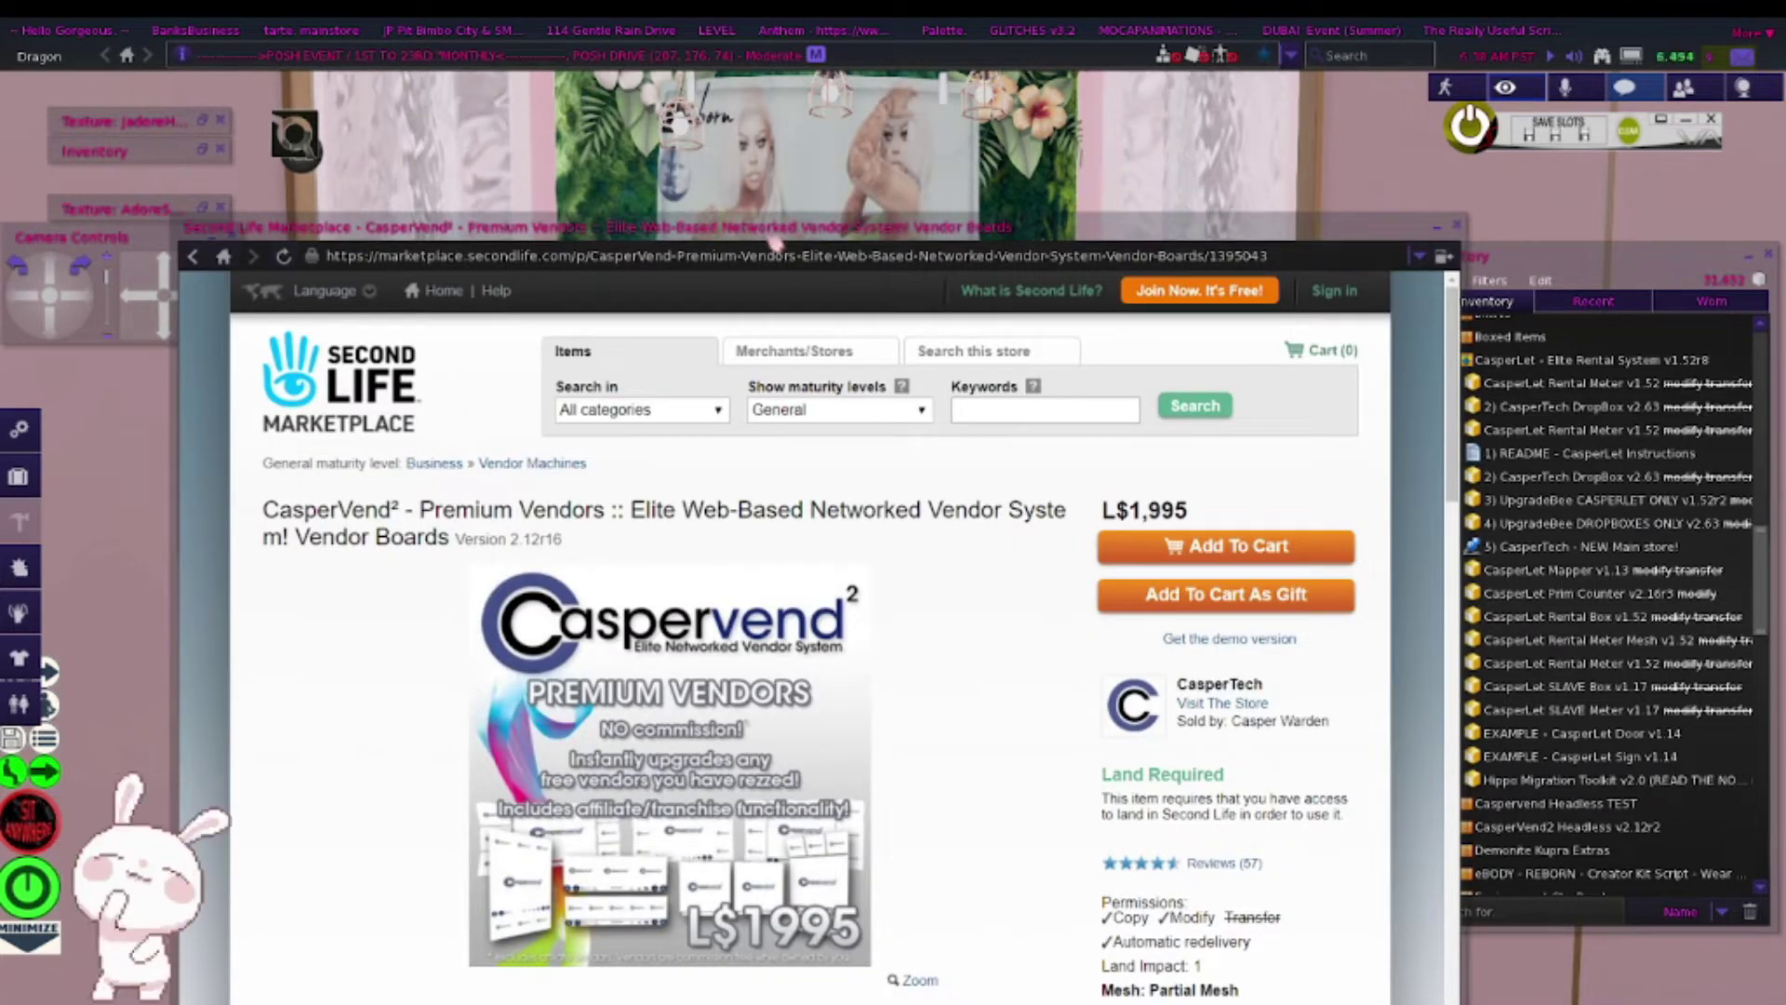
{"action": "left_click_drag", "start_coordinate": [769, 238], "coordinate": [741, 113]}
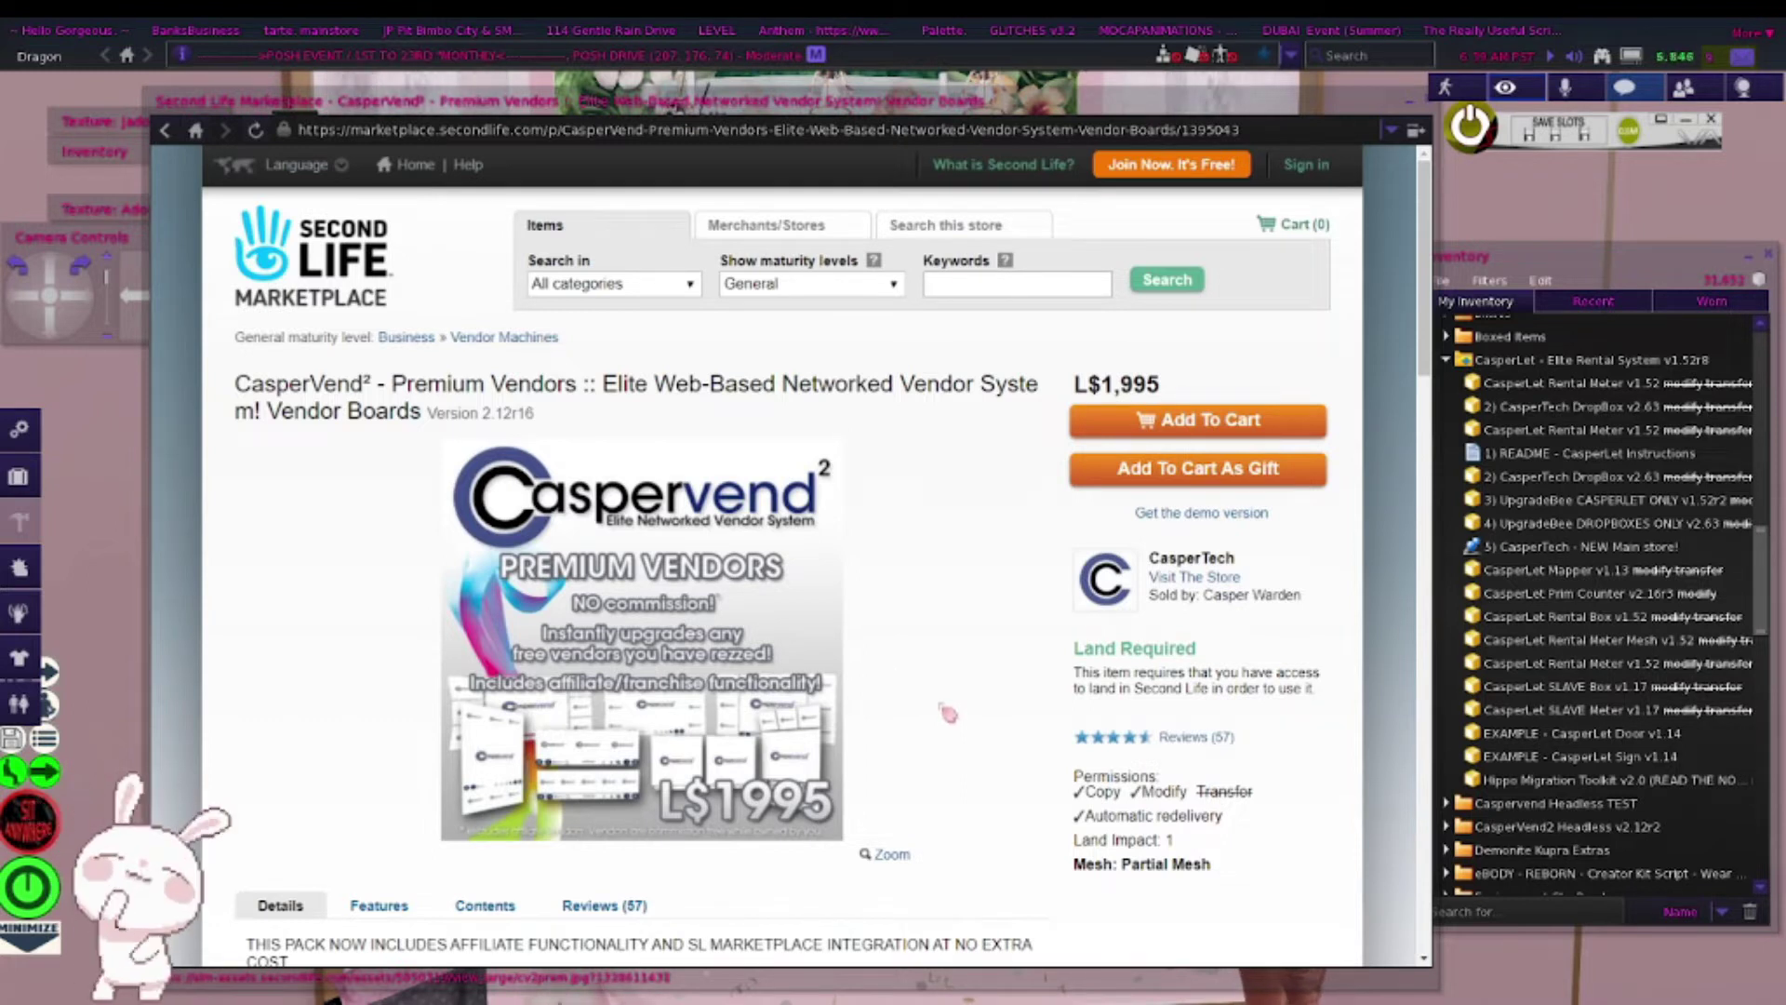
Review the price, permissions and details on the CasperVend² Premium Vendors listing
{"action": "scroll", "coordinate": [947, 713], "scroll_direction": "down", "scroll_amount": 1}
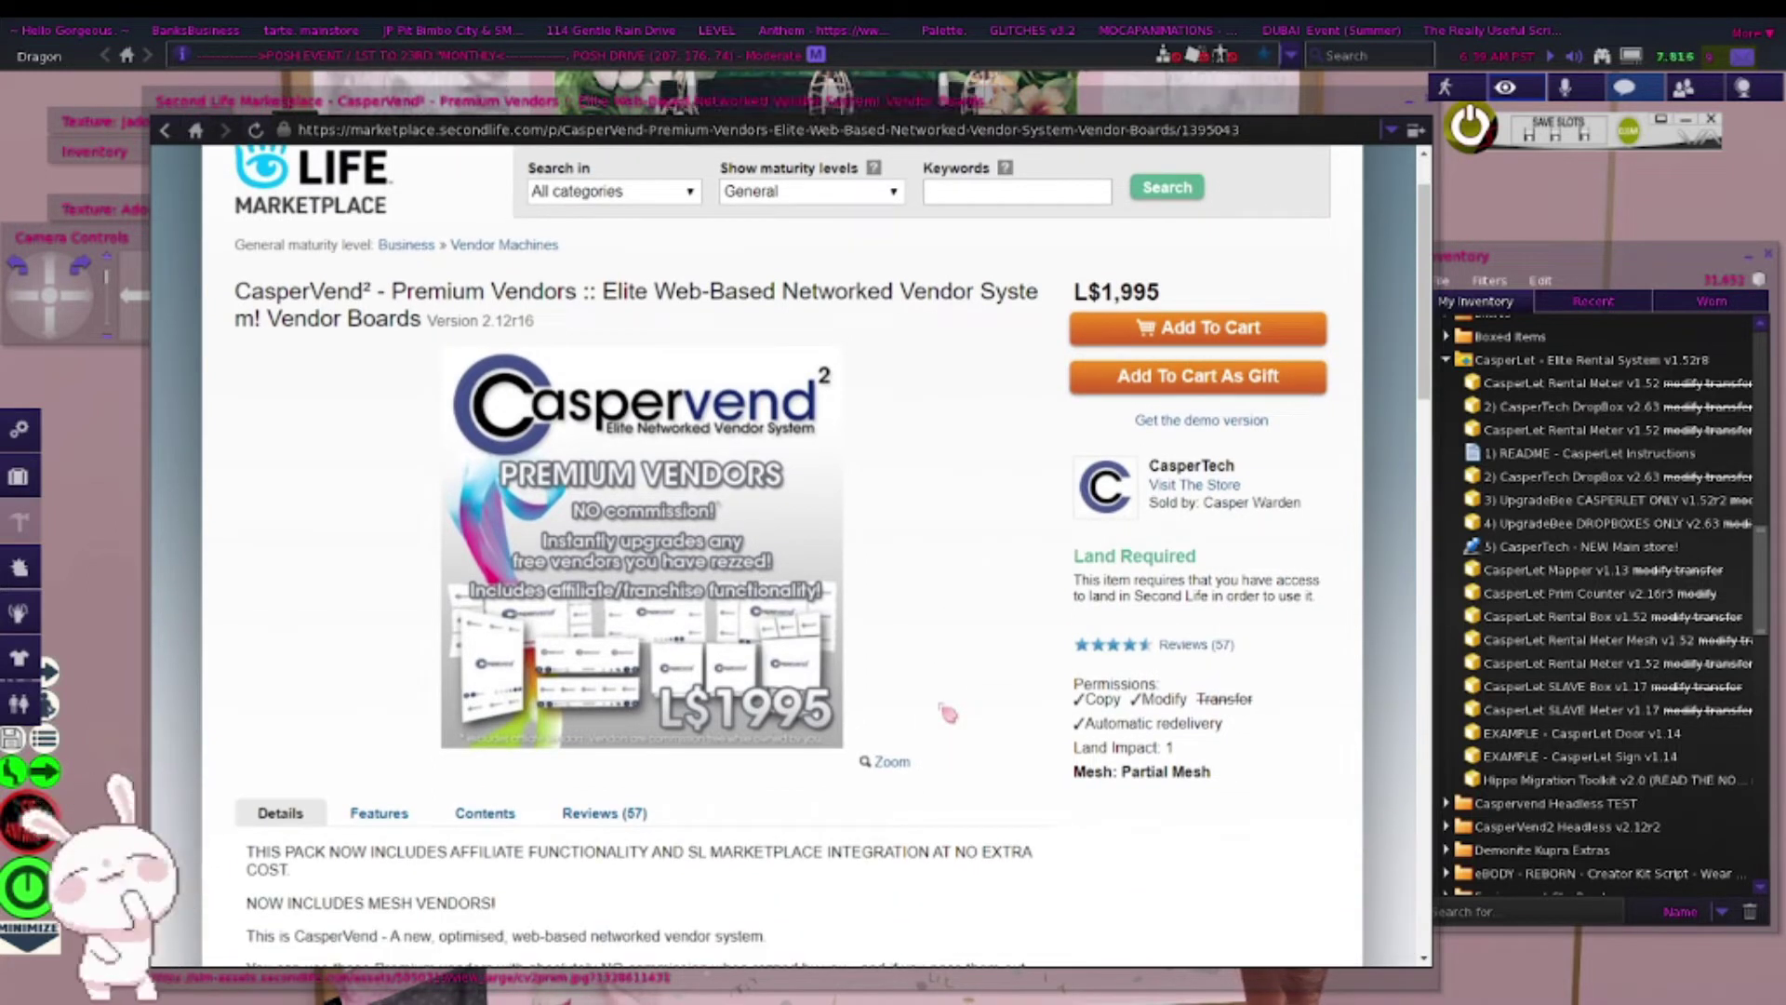
{"action": "scroll", "coordinate": [946, 714], "scroll_direction": "down", "scroll_amount": 2}
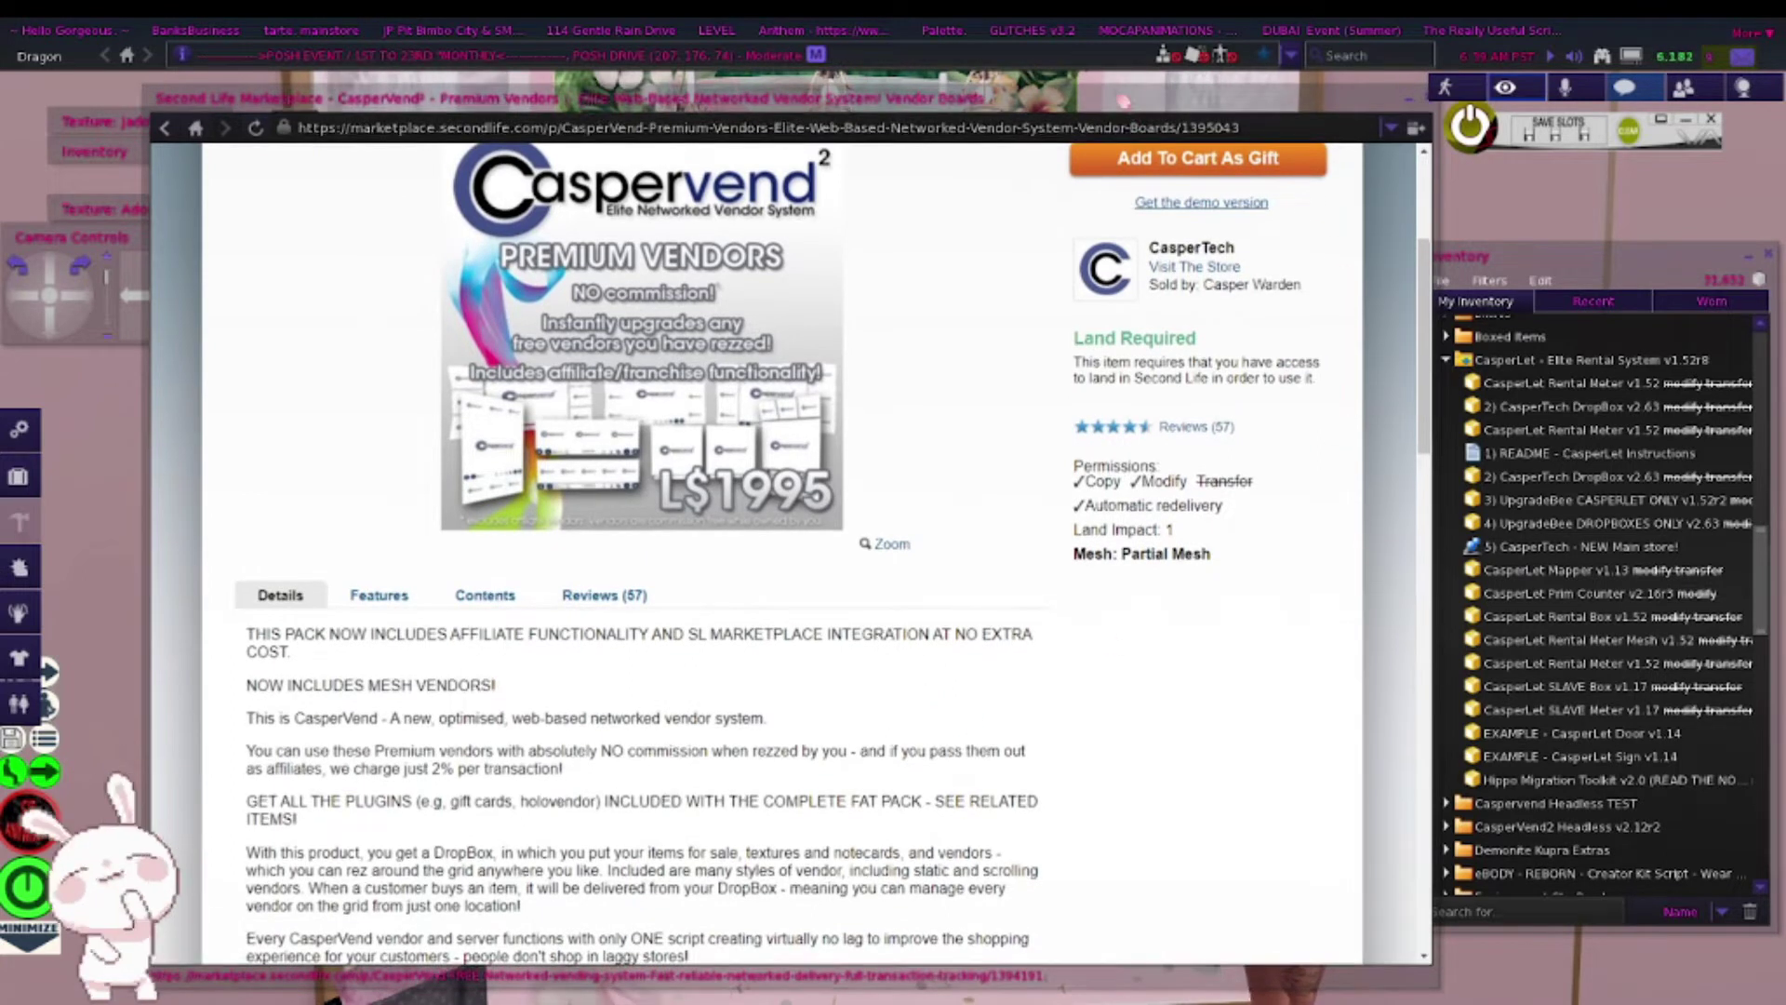
{"action": "left_click_drag", "start_coordinate": [1133, 114], "coordinate": [1110, 101]}
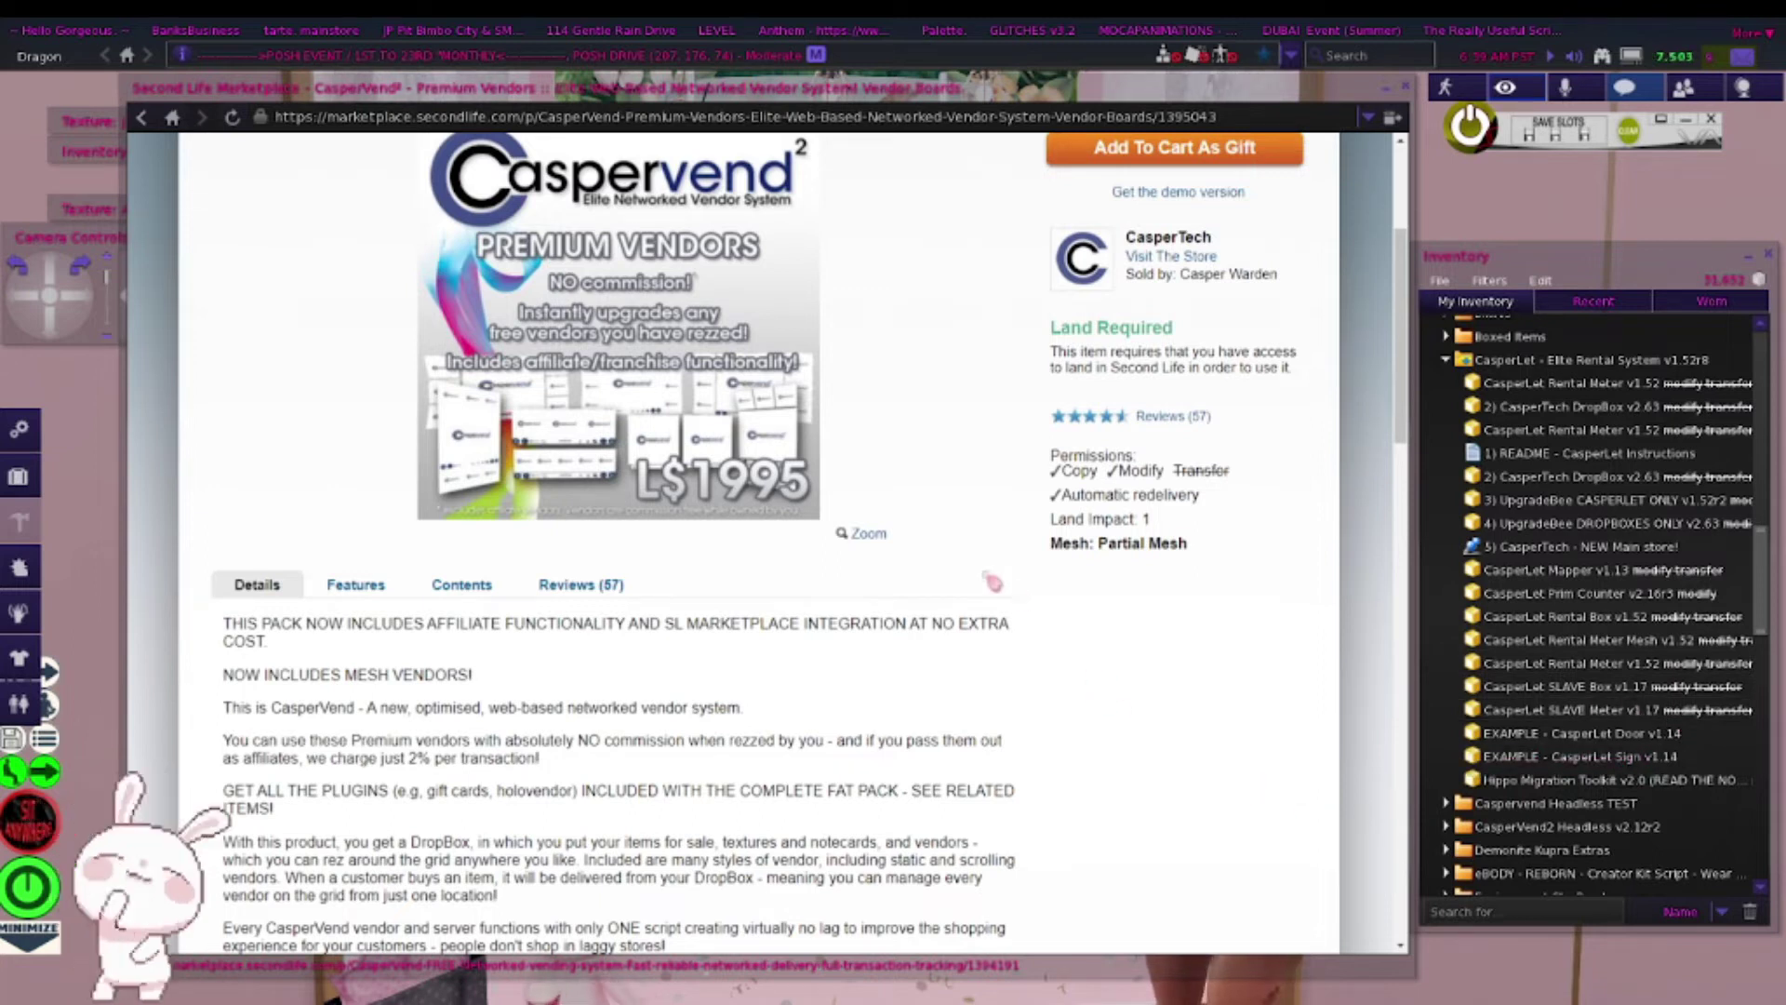
{"action": "scroll", "coordinate": [1001, 537], "scroll_direction": "up", "scroll_amount": 1}
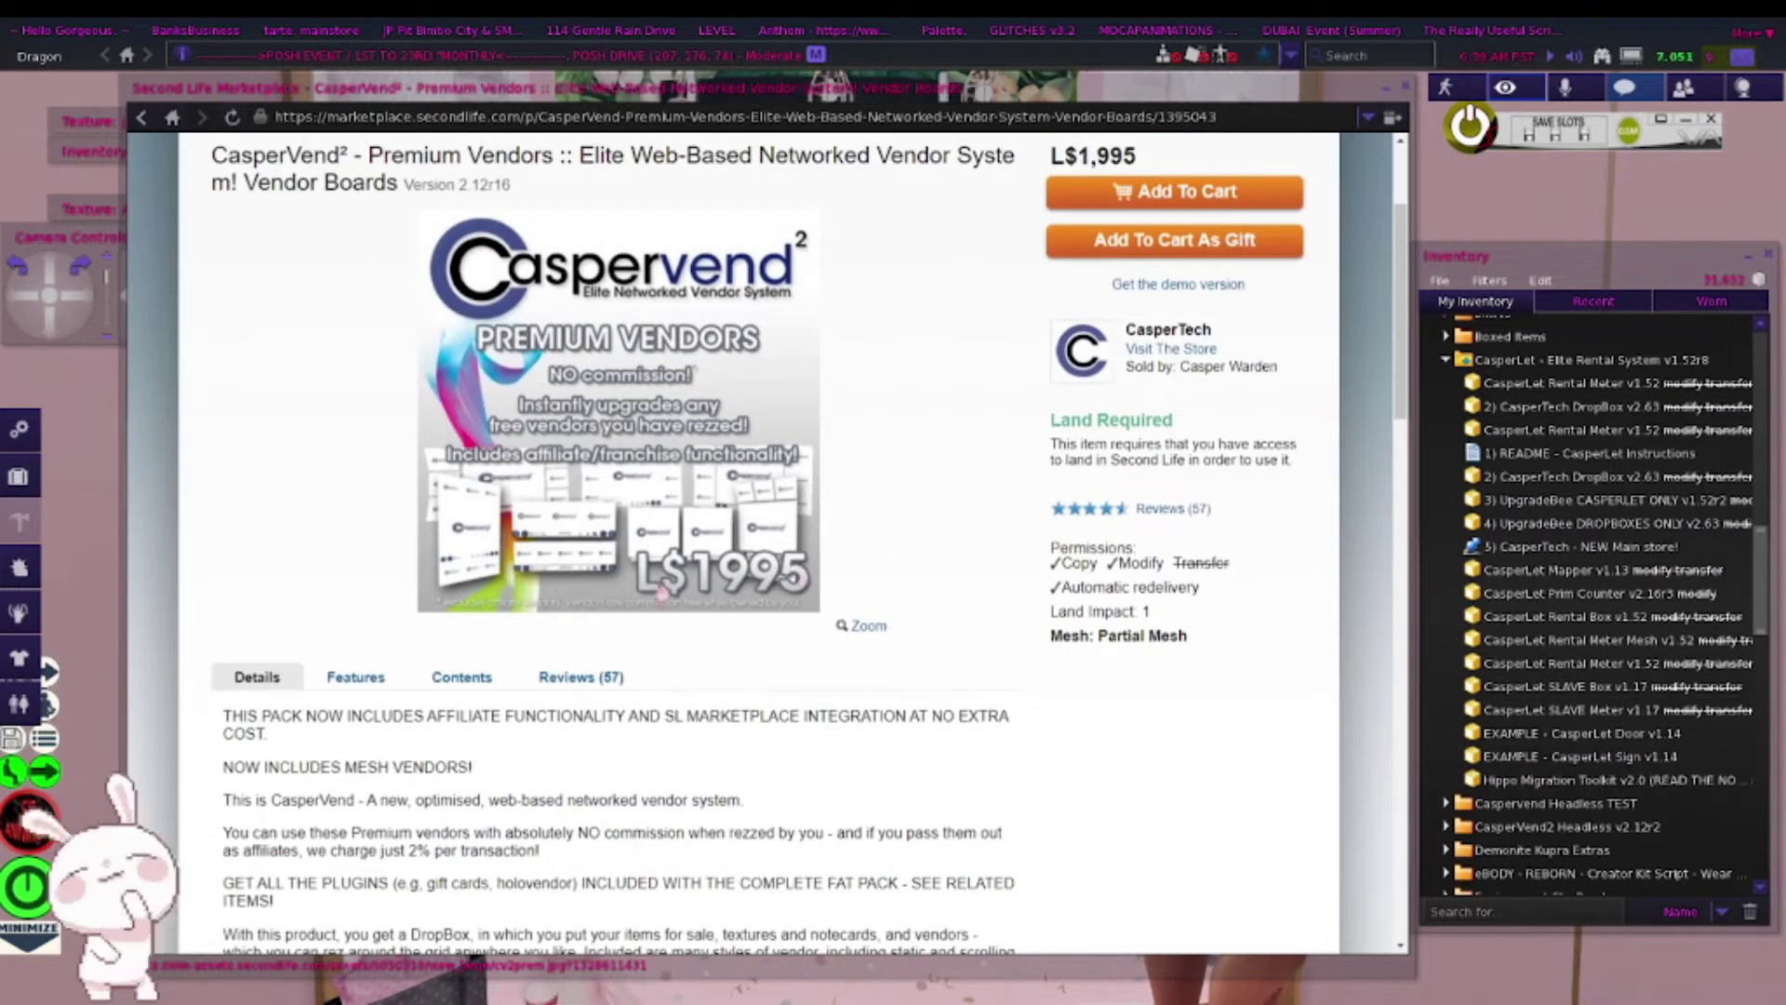
{"action": "scroll", "coordinate": [917, 549], "scroll_direction": "up", "scroll_amount": 1}
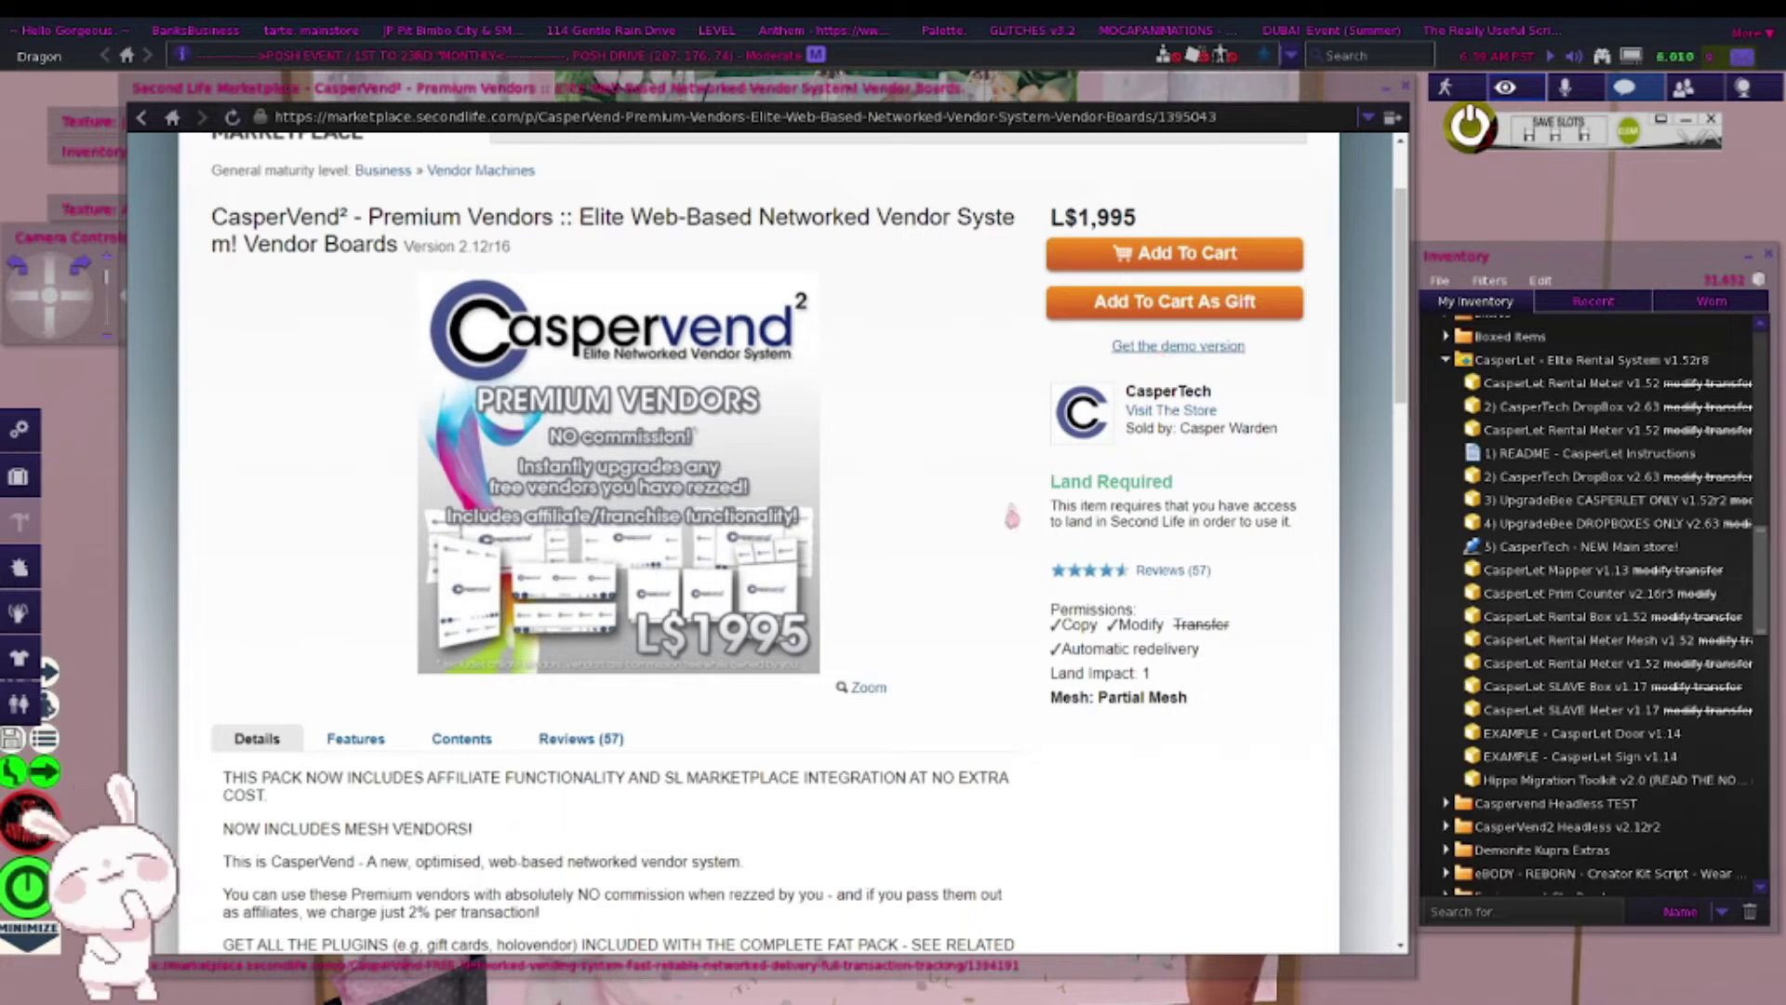
Open the demo version's listing for CasperVend² and read its commission details
{"action": "left_click", "coordinate": [1178, 346]}
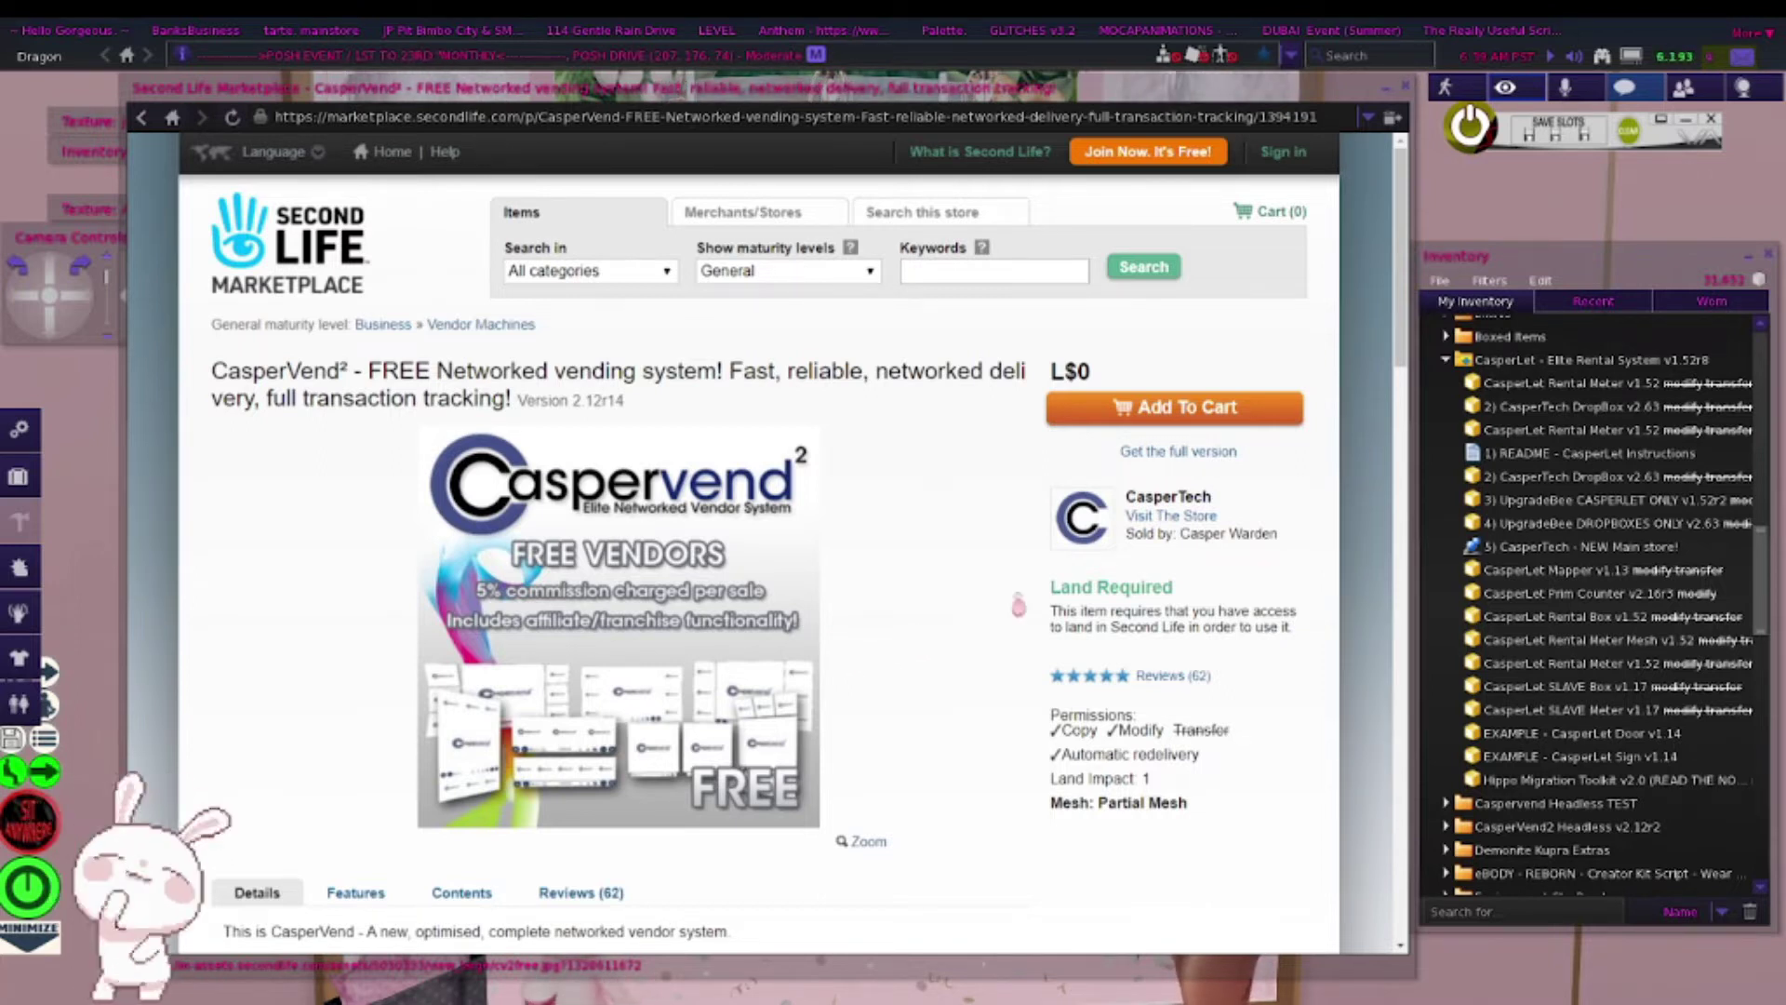
{"action": "scroll", "coordinate": [919, 701], "scroll_direction": "down", "scroll_amount": 2}
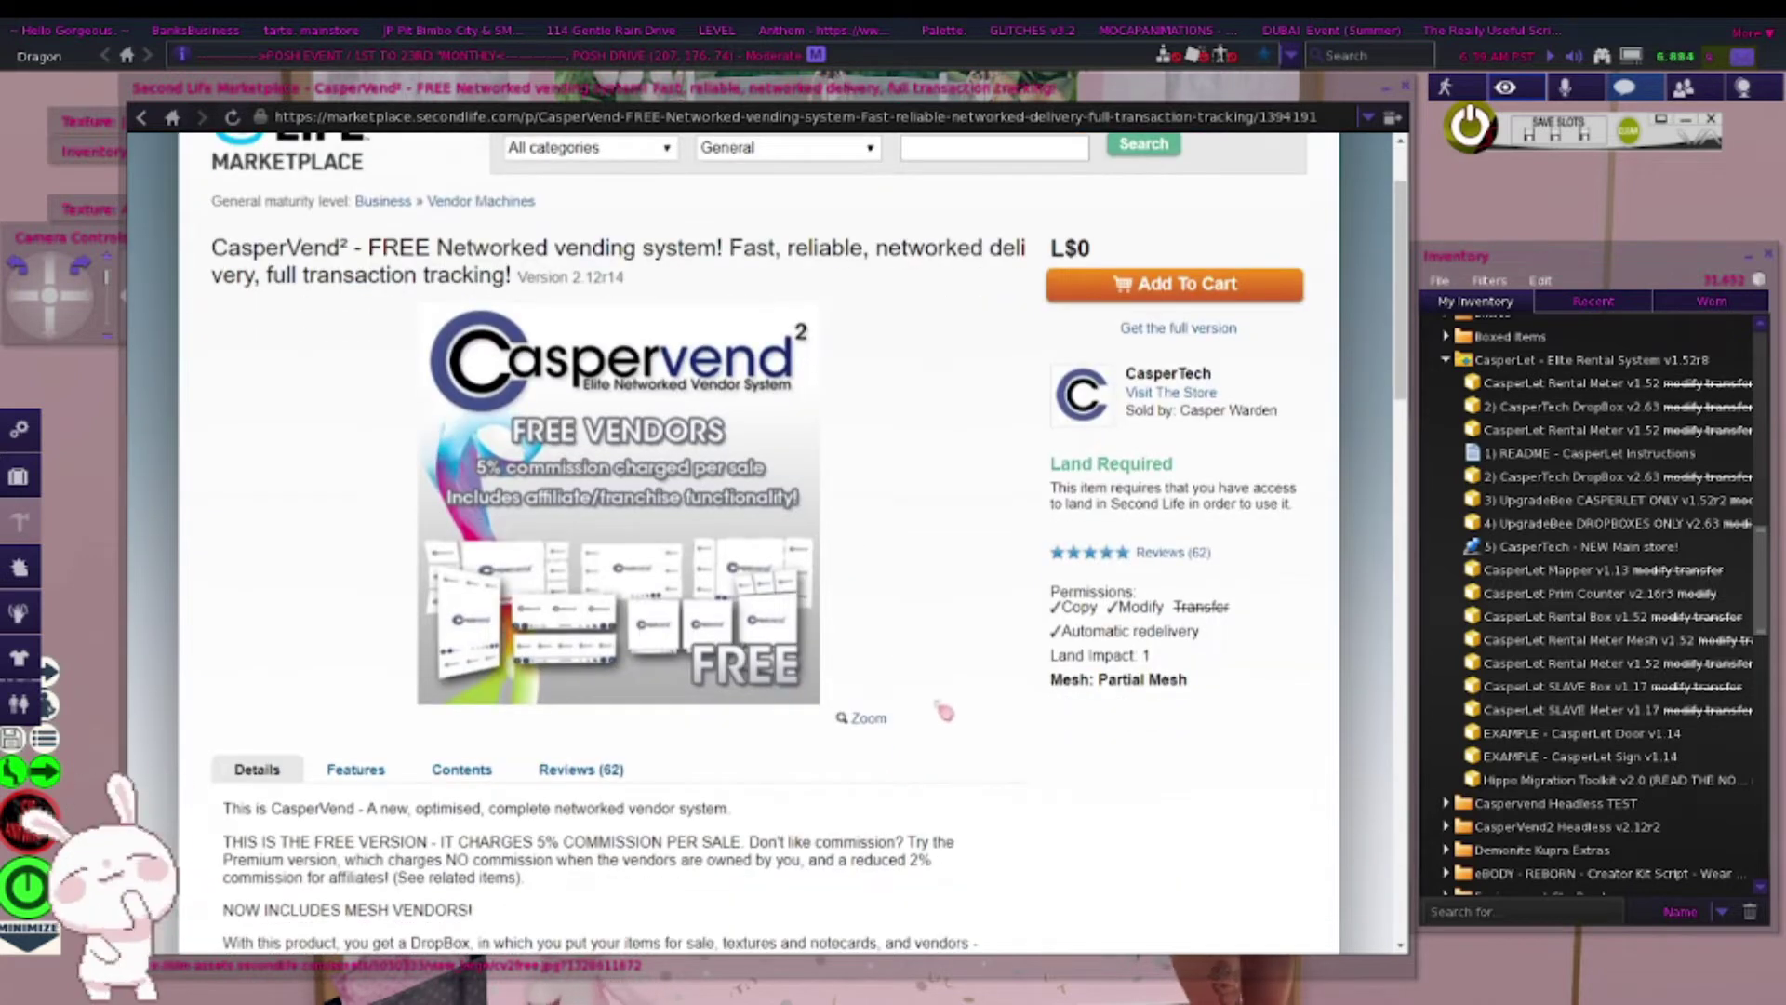
{"action": "scroll", "coordinate": [945, 711], "scroll_direction": "up", "scroll_amount": 1}
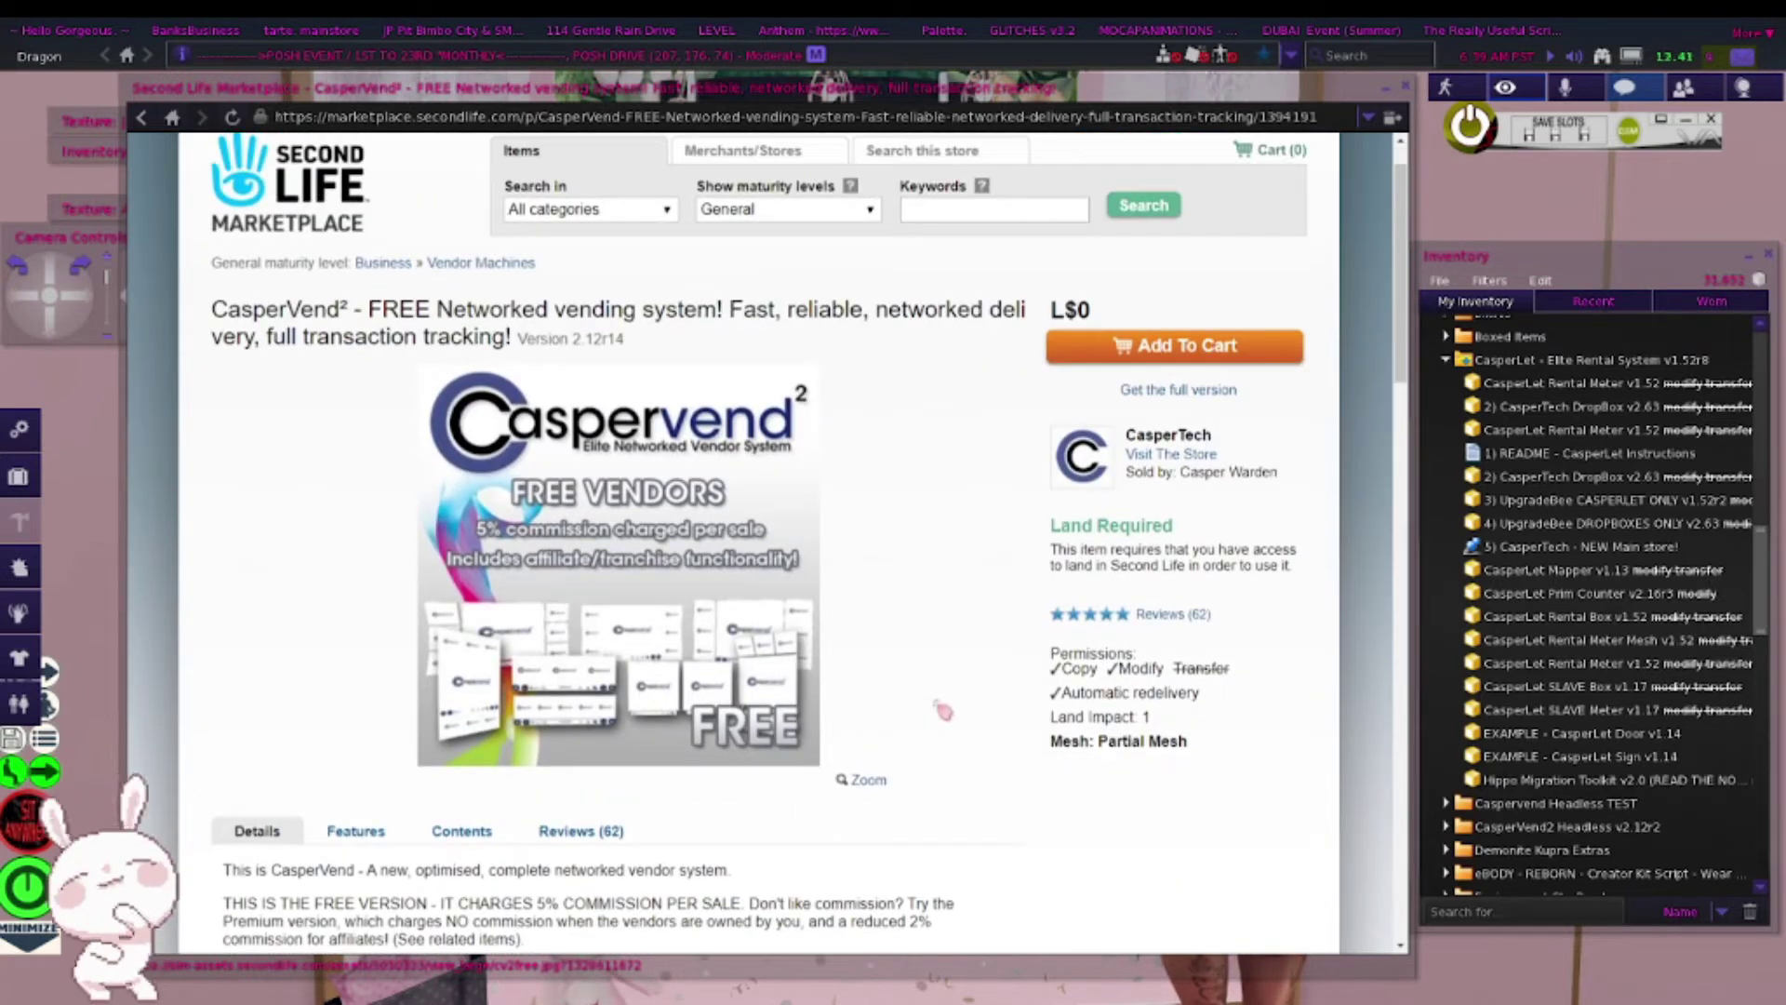
Look through the CasperVend2 Premium Vendors v2.12r34 inventory folder alongside the demo listing, then put the Marketplace window away
{"action": "left_click", "coordinate": [1400, 96]}
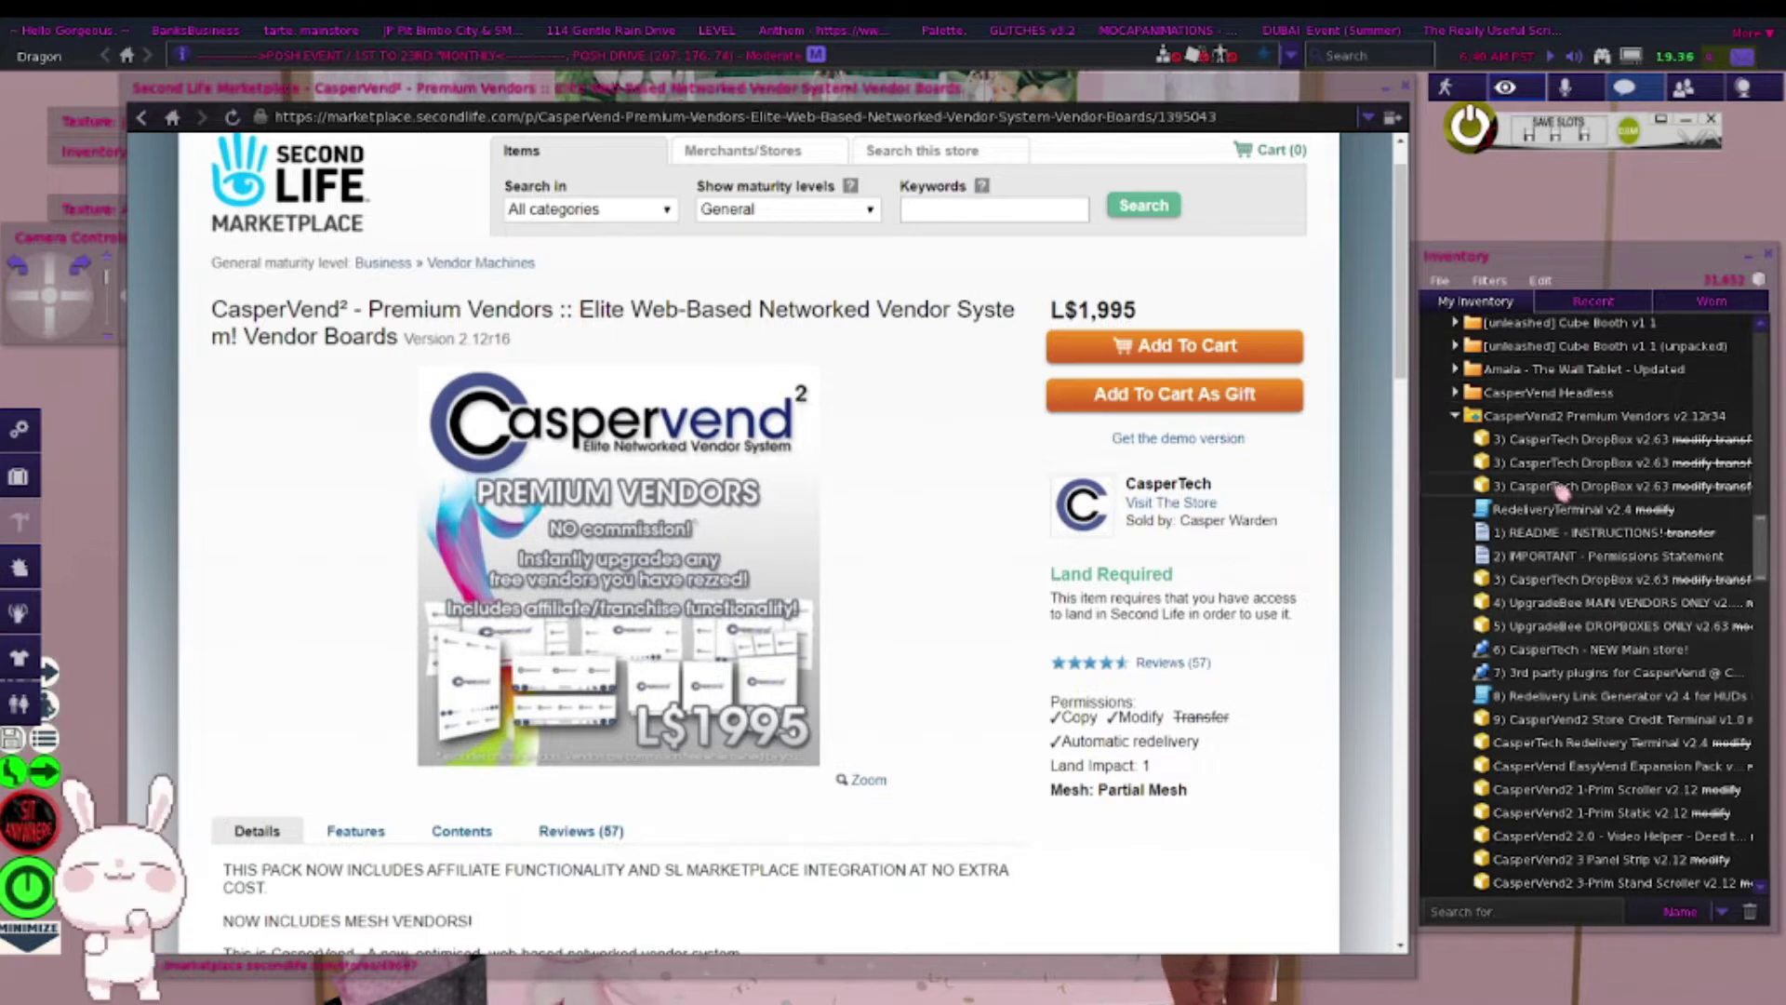
{"action": "scroll", "coordinate": [1591, 568], "scroll_direction": "down", "scroll_amount": 1}
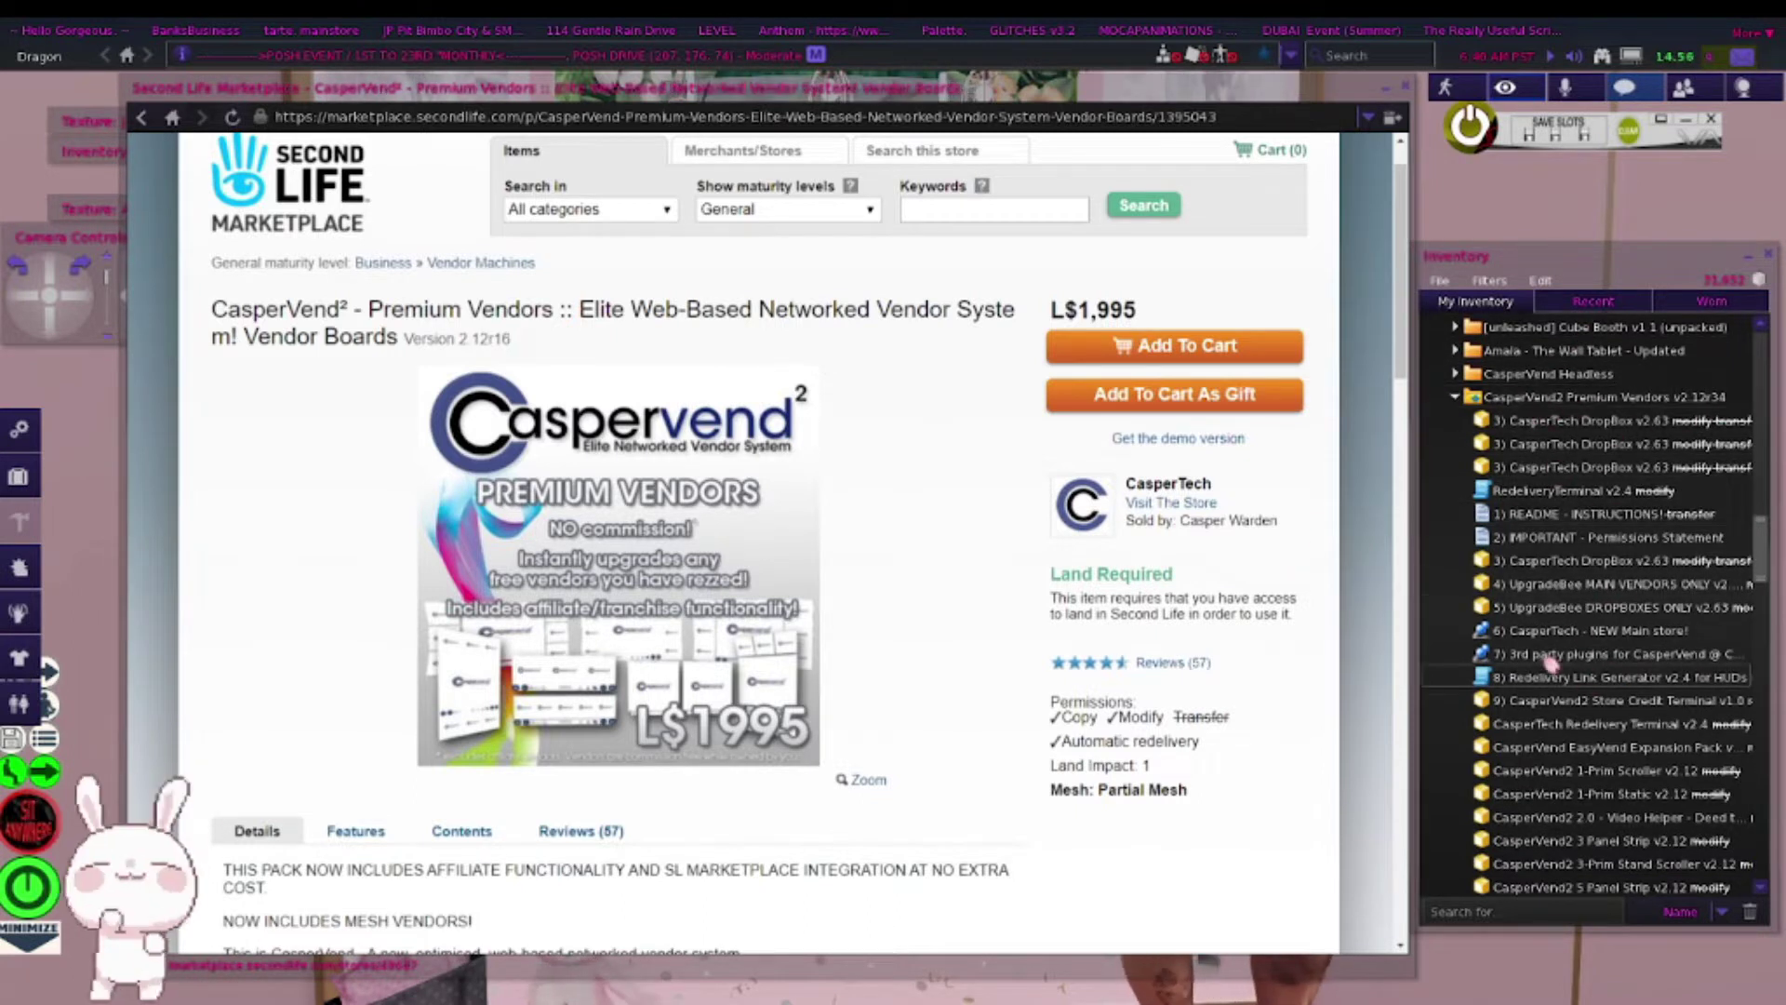
{"action": "left_click", "coordinate": [1174, 447]}
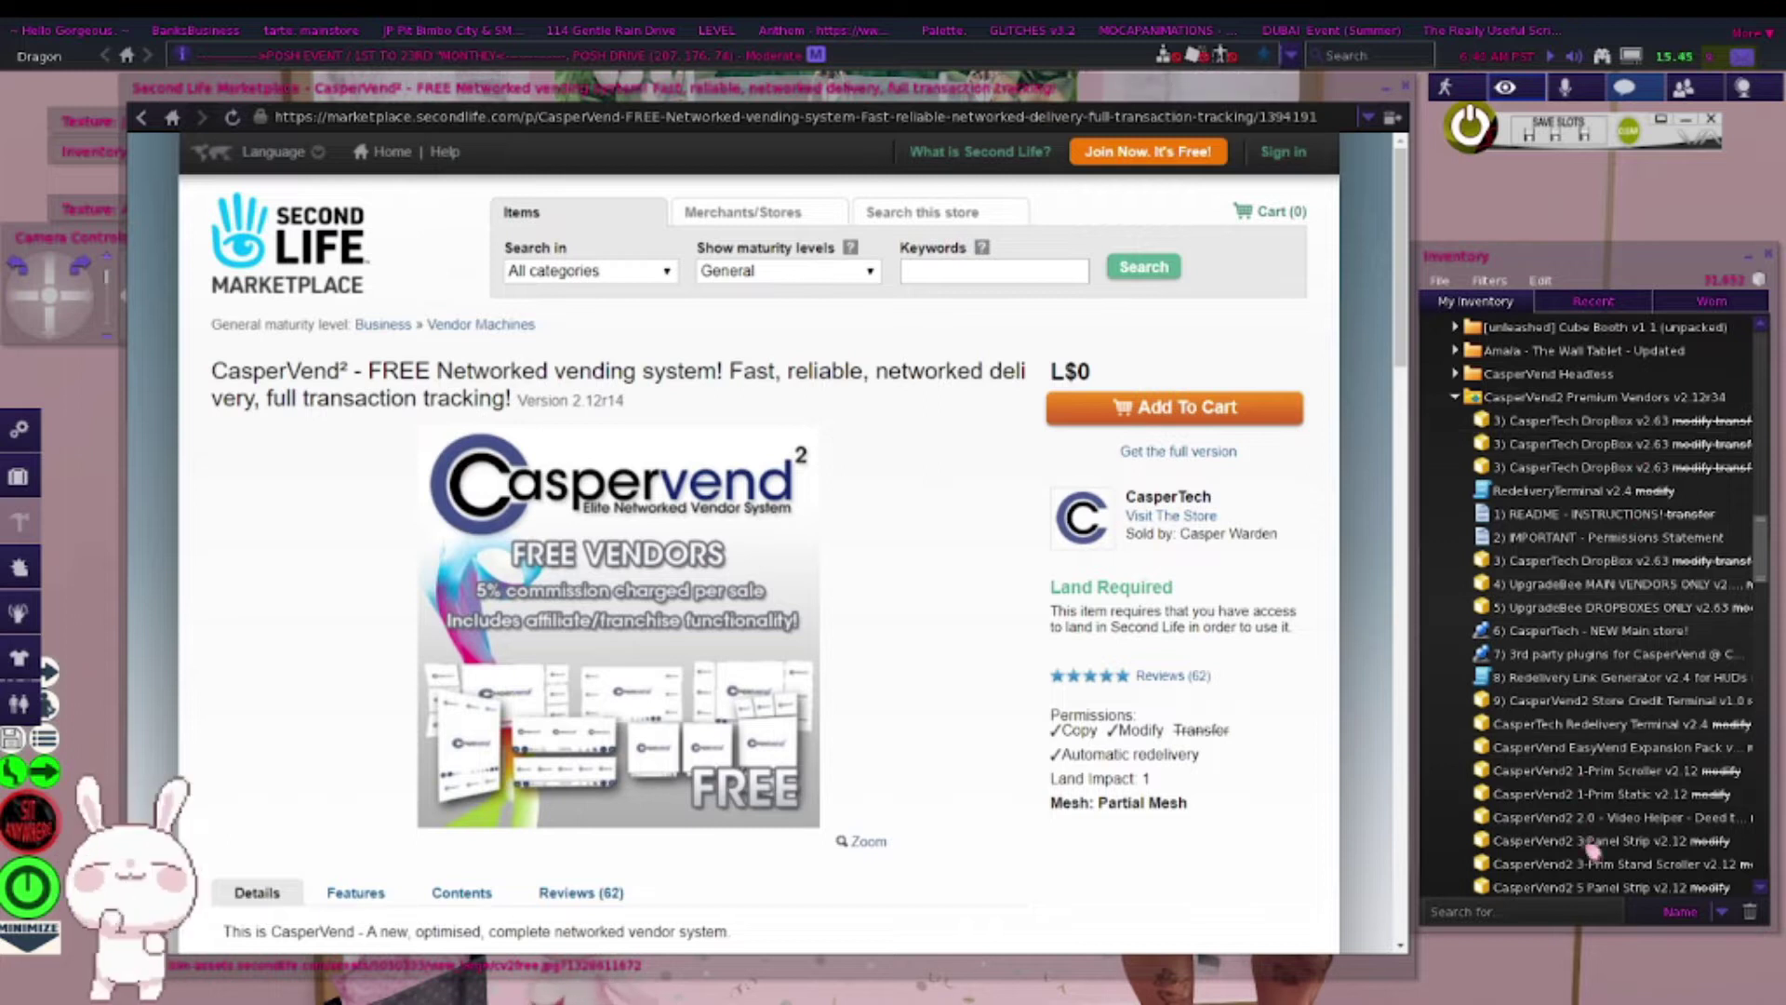
{"action": "scroll", "coordinate": [1592, 842], "scroll_direction": "down", "scroll_amount": 4}
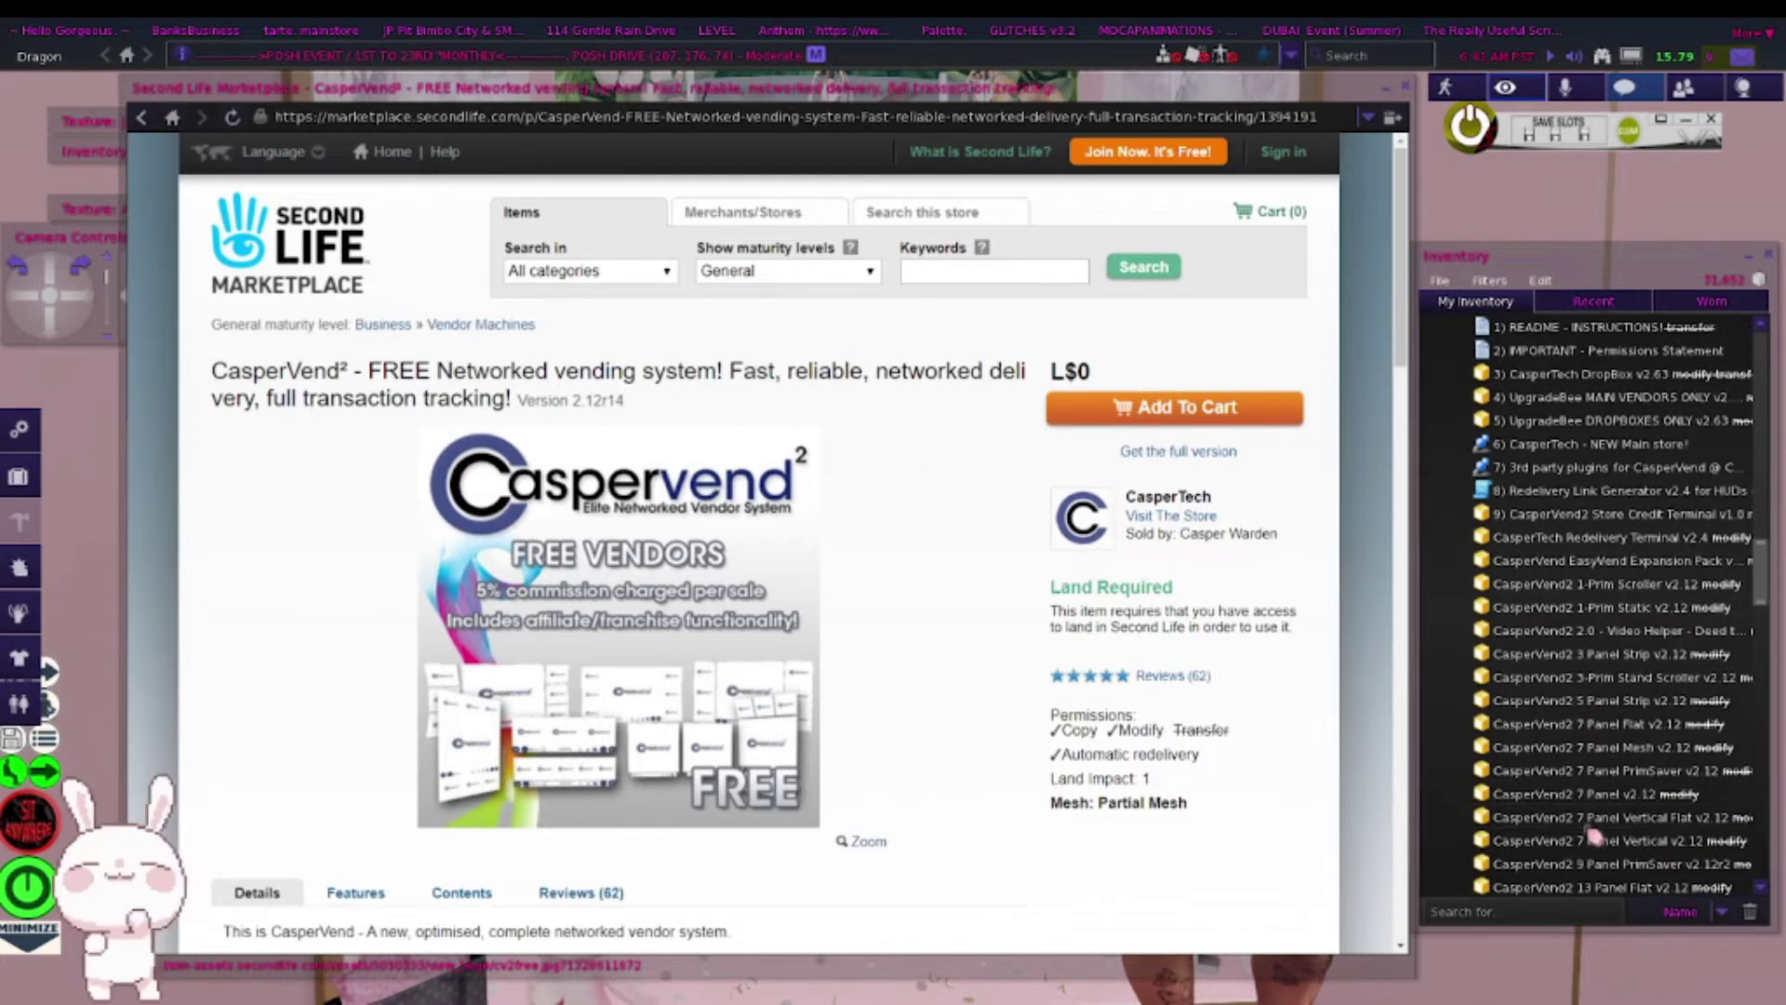
{"action": "scroll", "coordinate": [1592, 834], "scroll_direction": "up", "scroll_amount": 2}
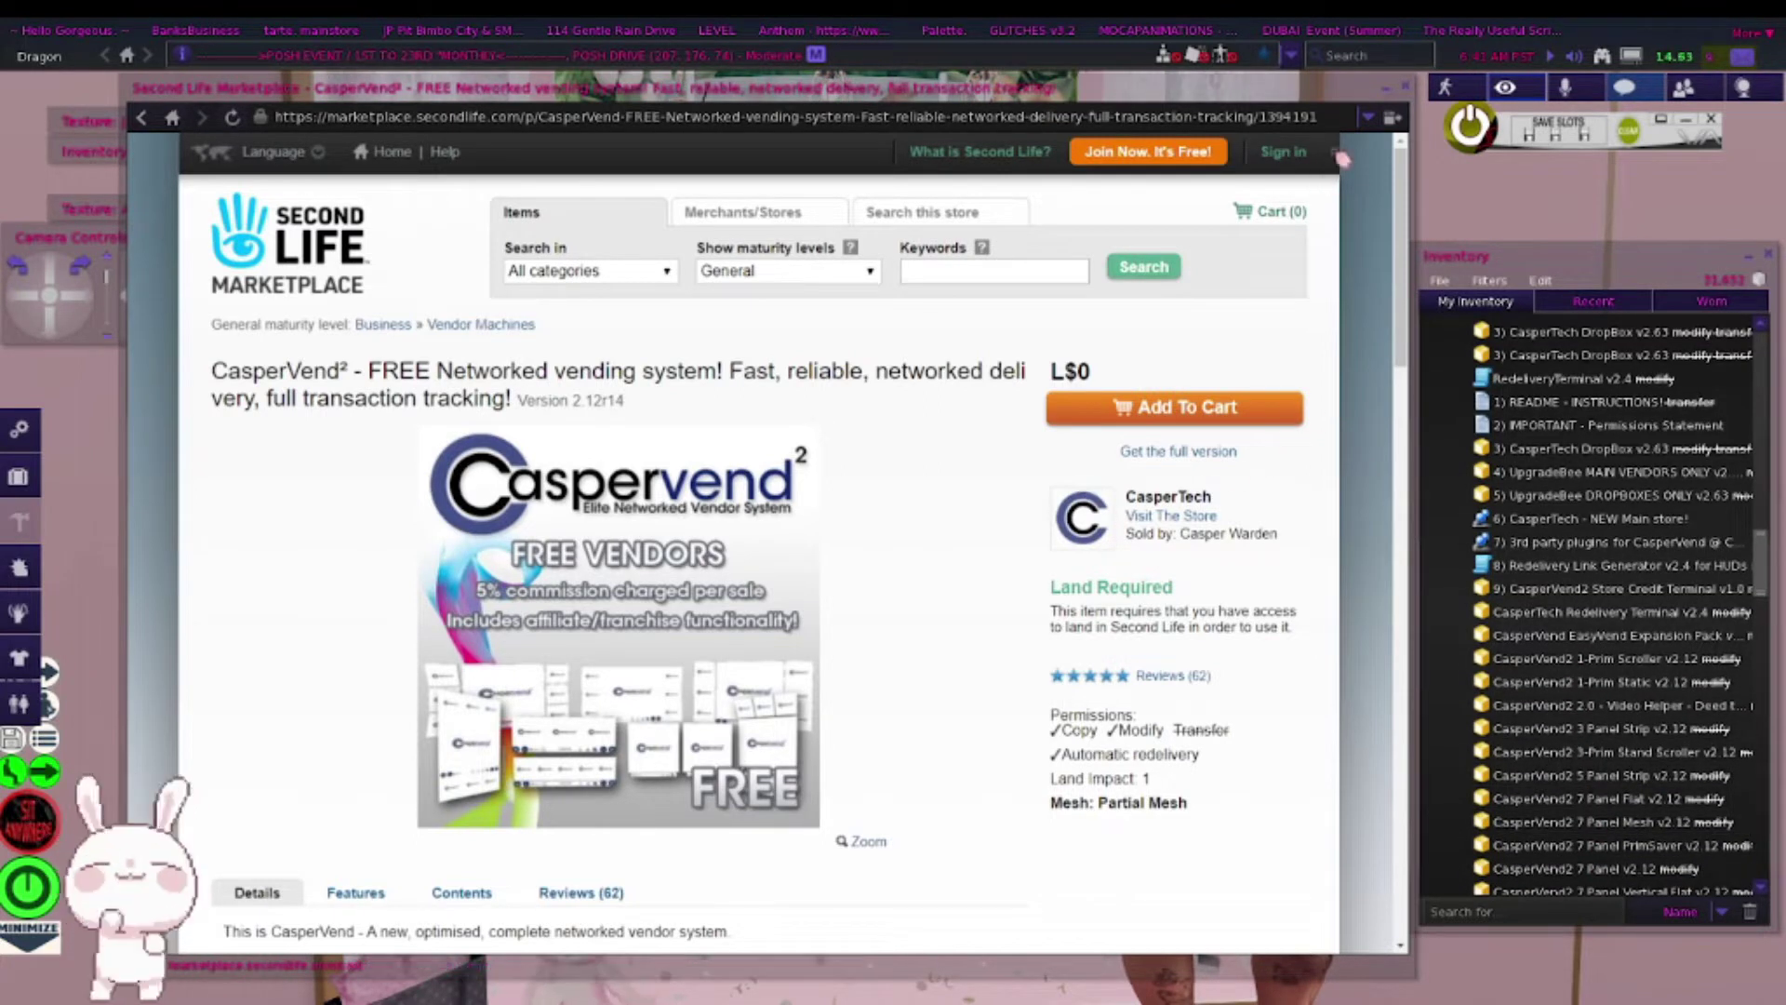
{"action": "left_click", "coordinate": [1395, 93]}
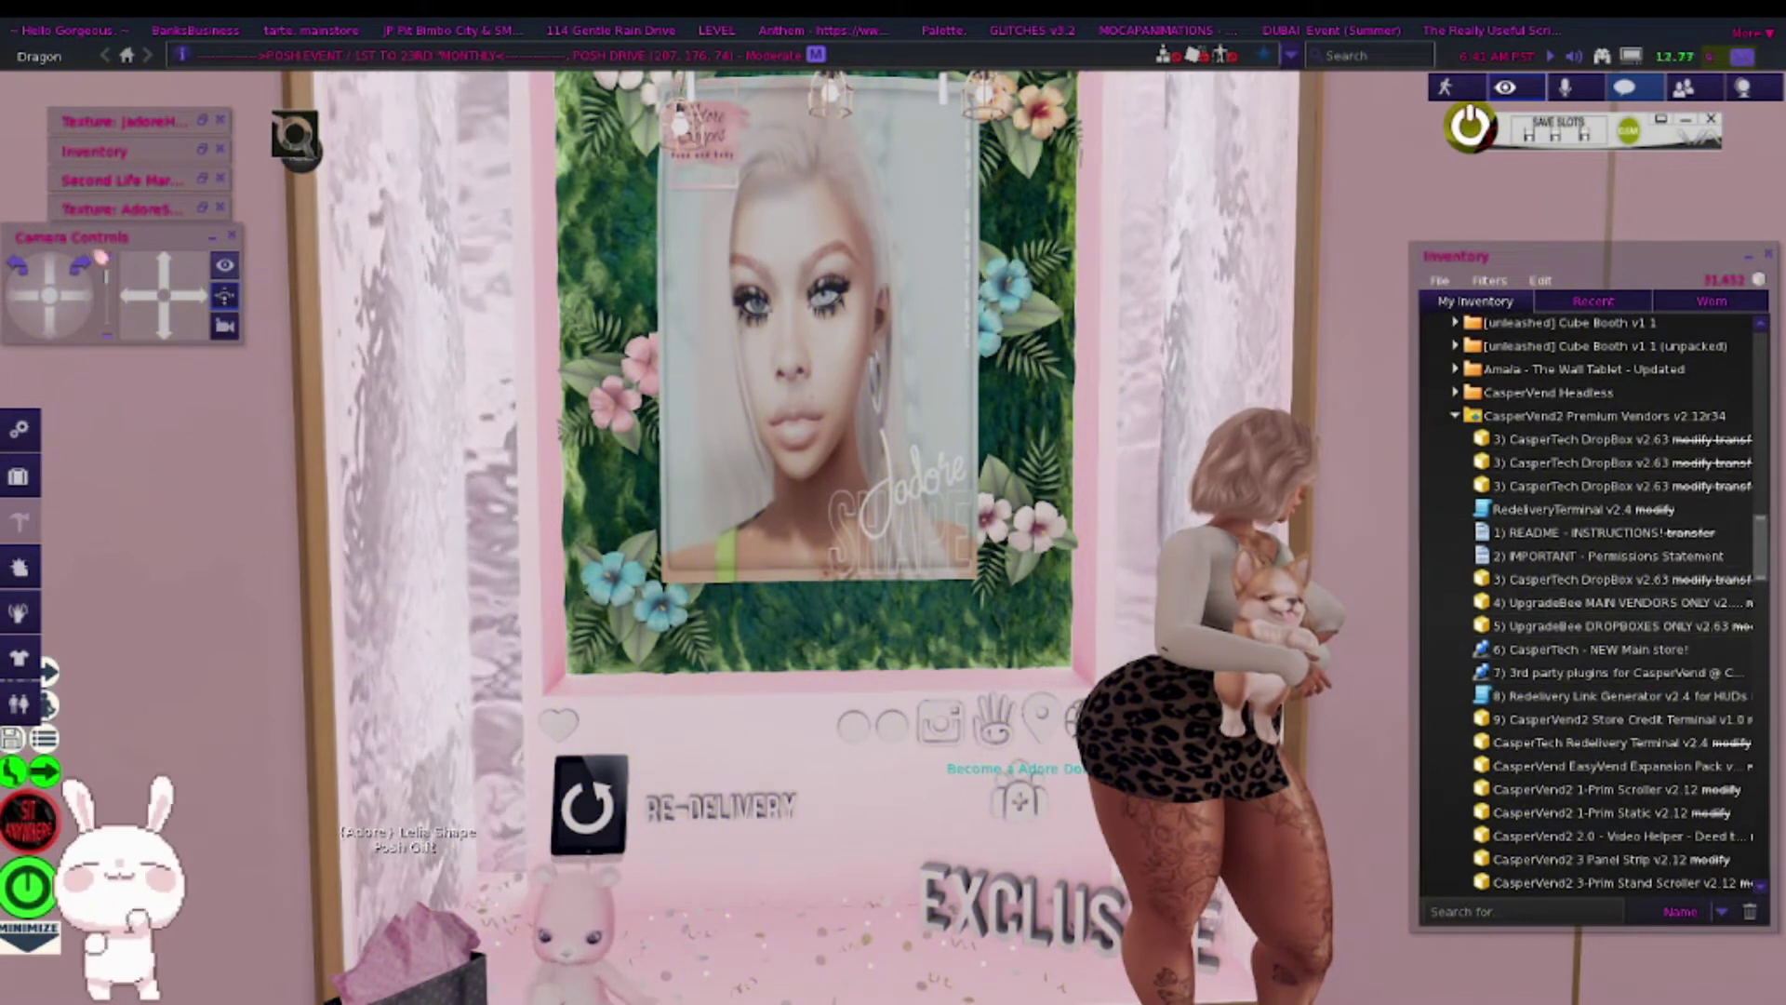
Rez a CasperTech DropBox v2.63 from the CasperVend2 Premium Vendors folder beside the pink bear in front of the display
{"action": "left_click", "coordinate": [197, 302]}
{"action": "left_click", "coordinate": [170, 328]}
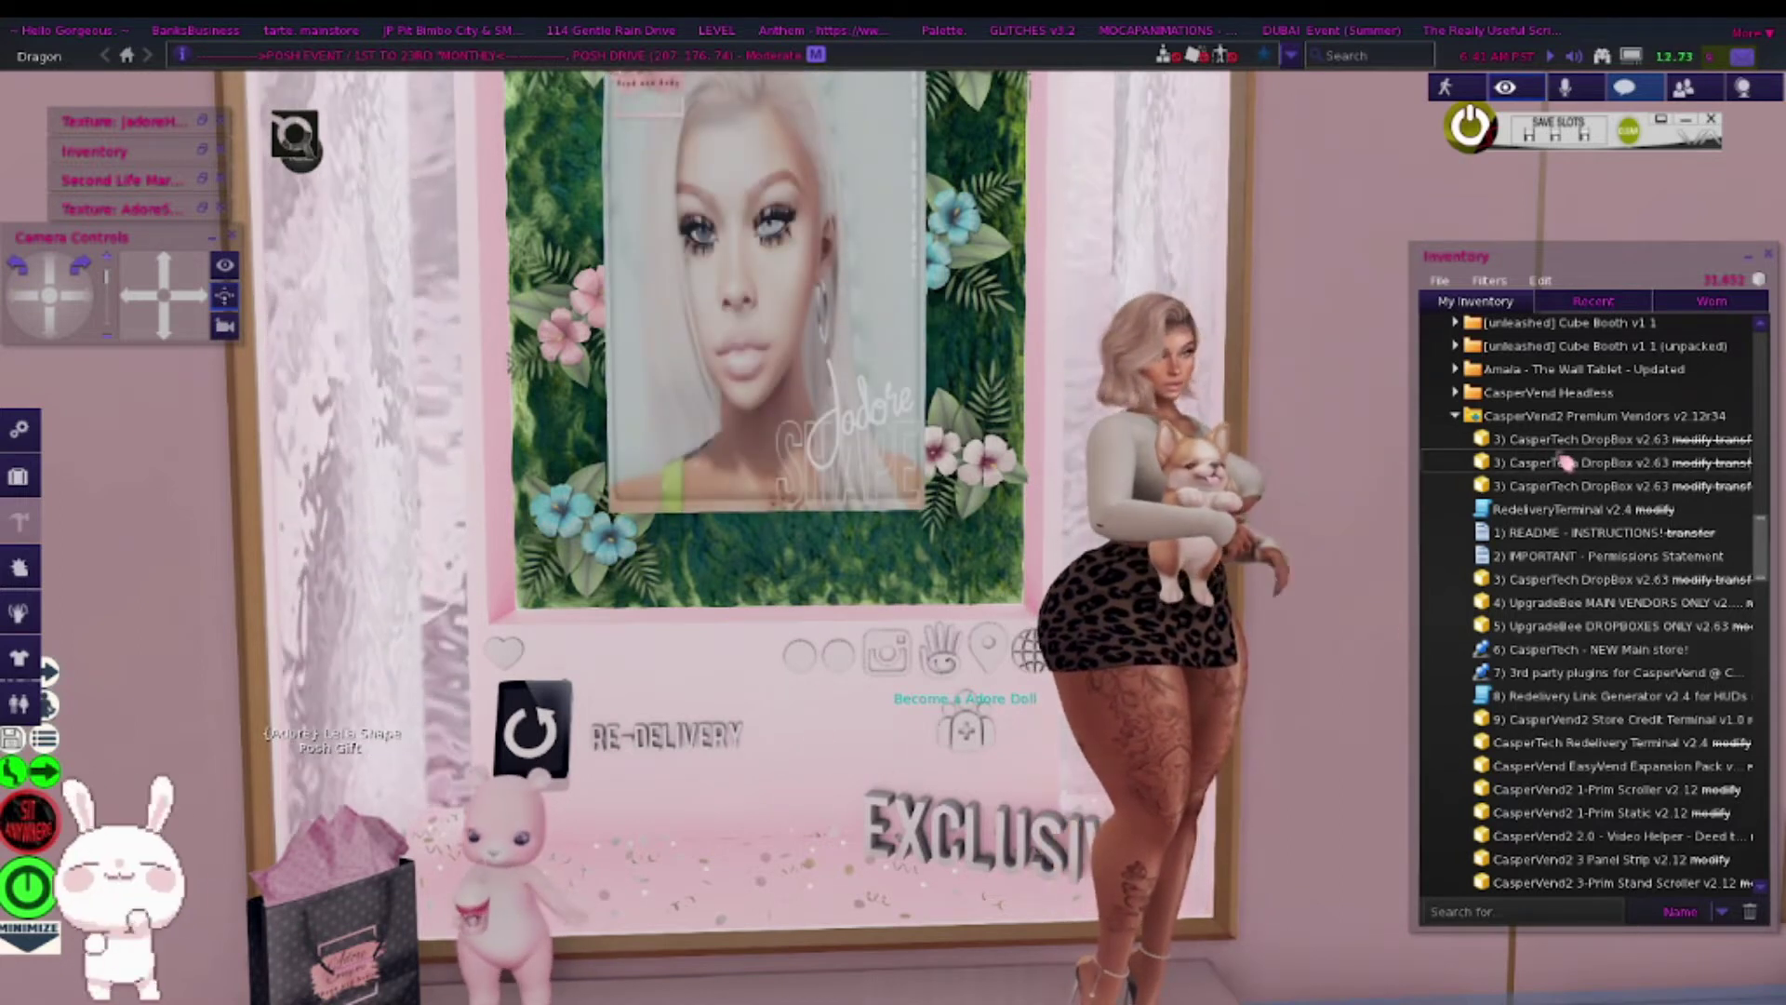
{"action": "left_click", "coordinate": [1548, 445]}
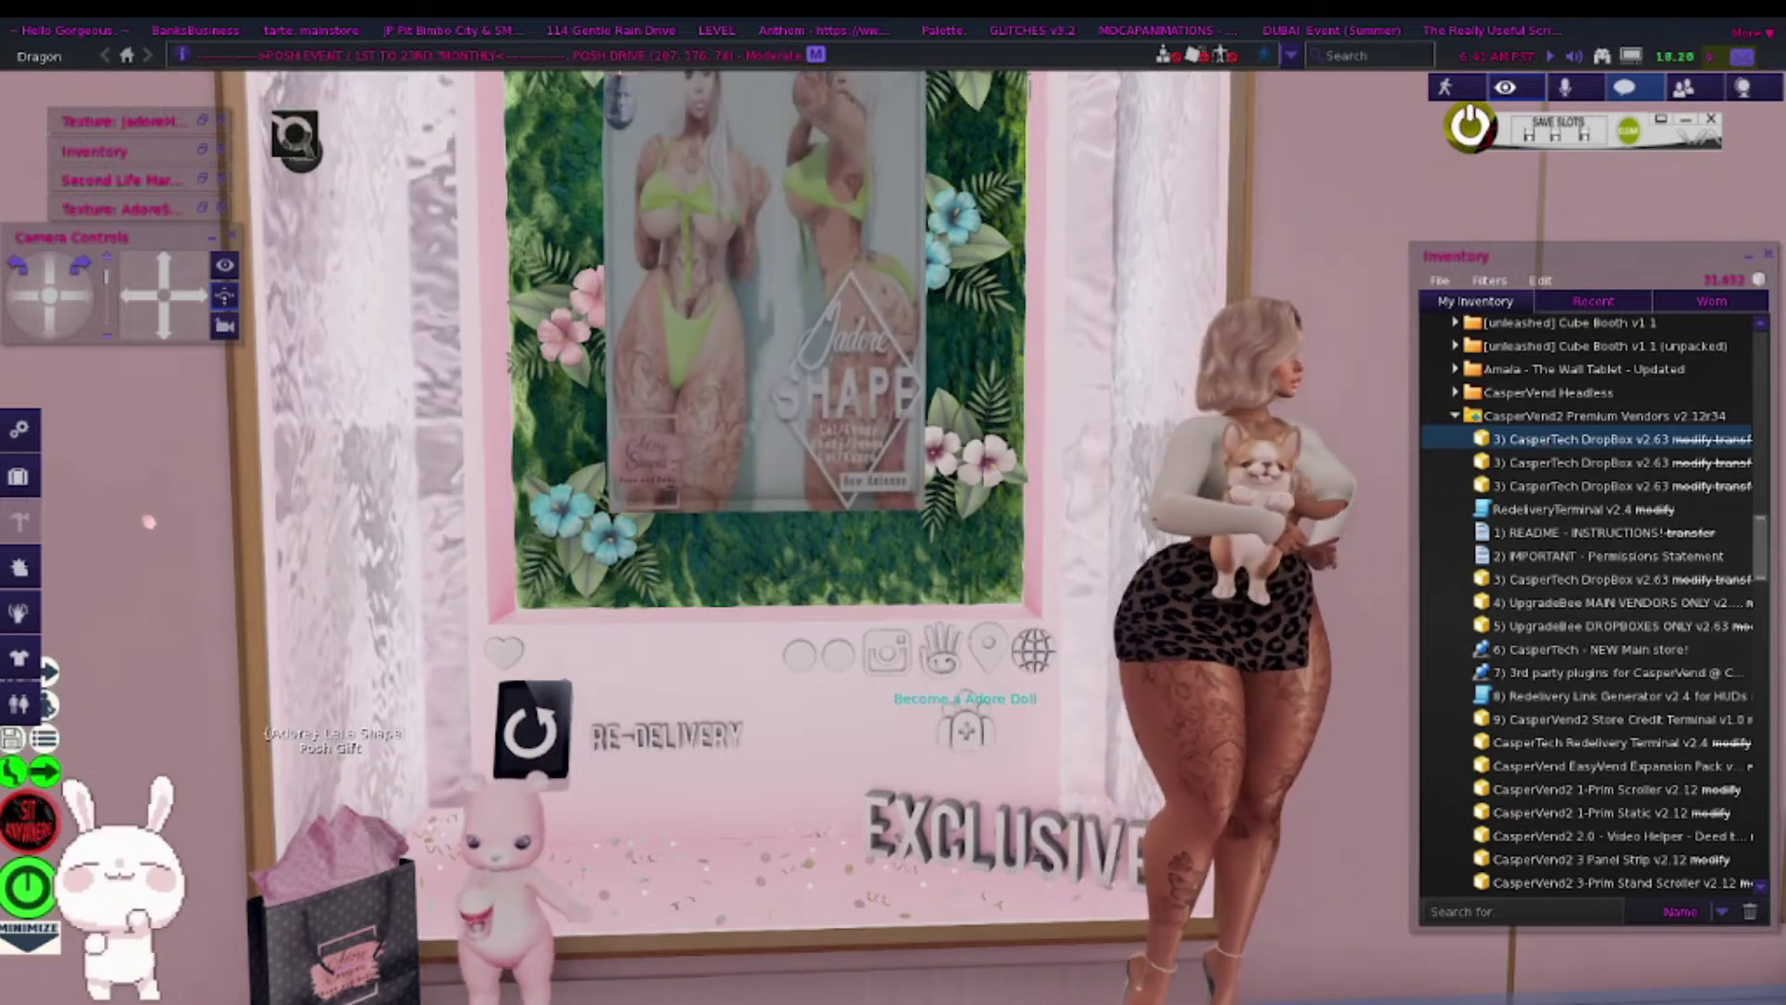
{"action": "left_click_drag", "start_coordinate": [1594, 443], "coordinate": [805, 903]}
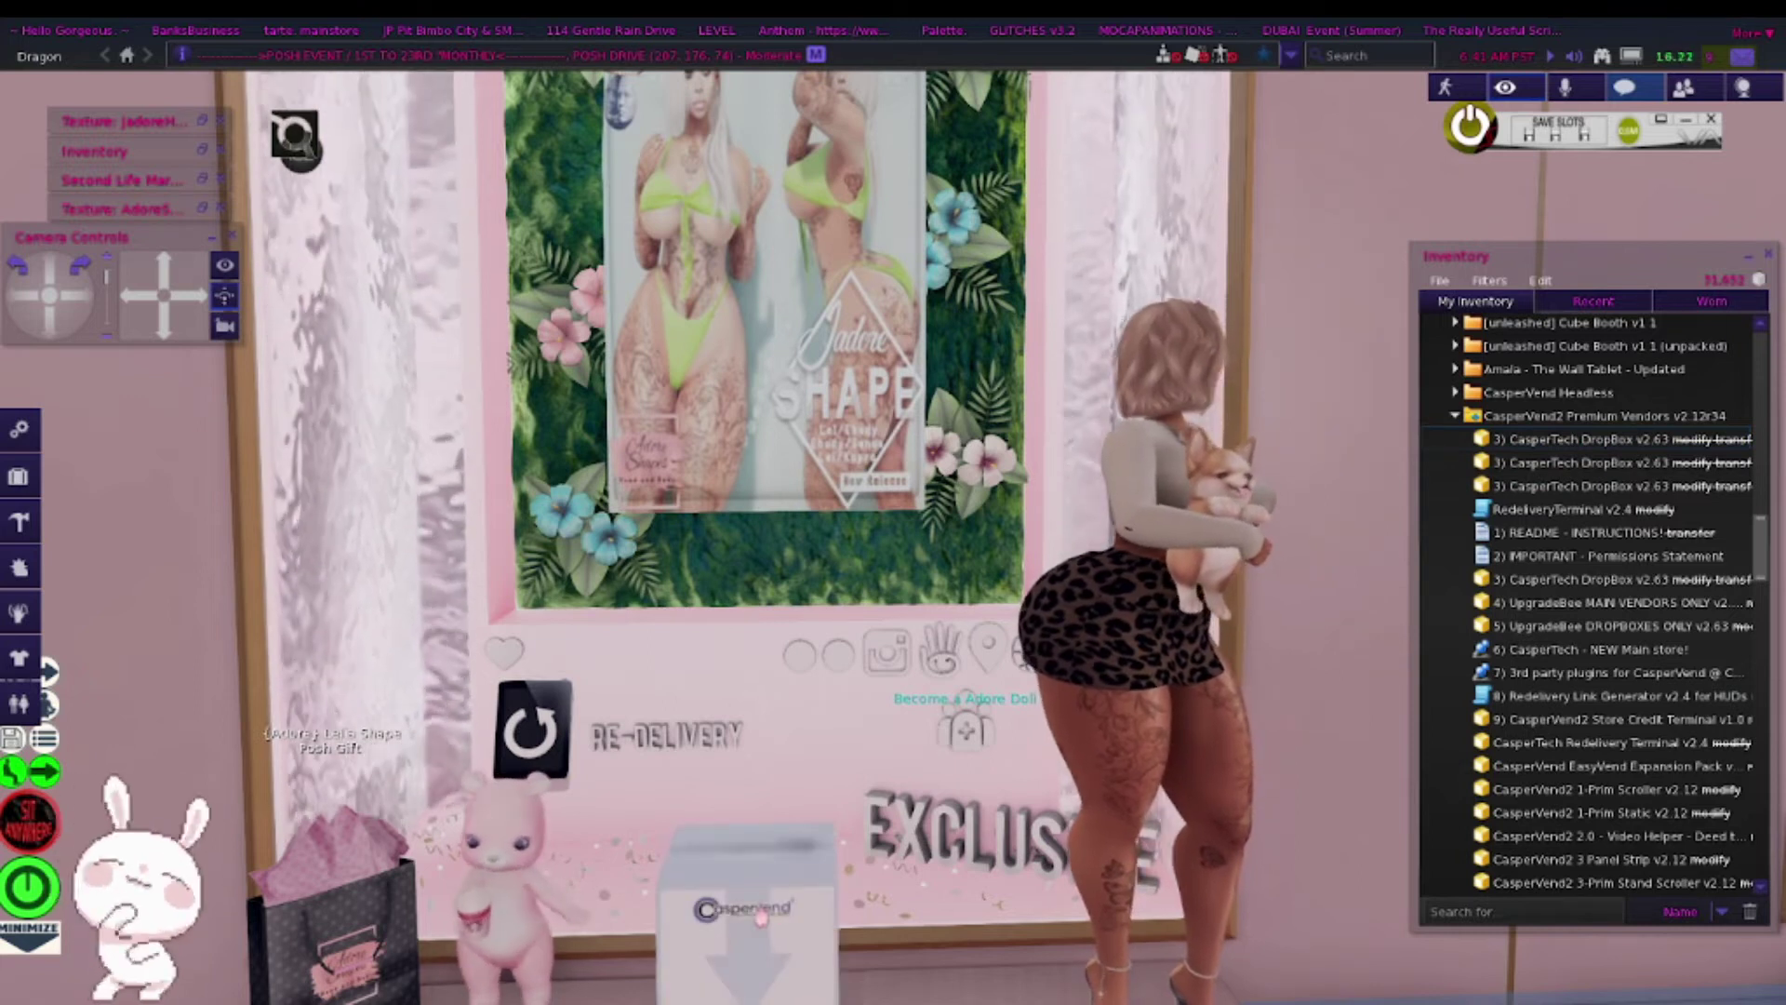
Frame the whole dropbox in view and walk the avatar over next to it
{"action": "left_click", "coordinate": [165, 339]}
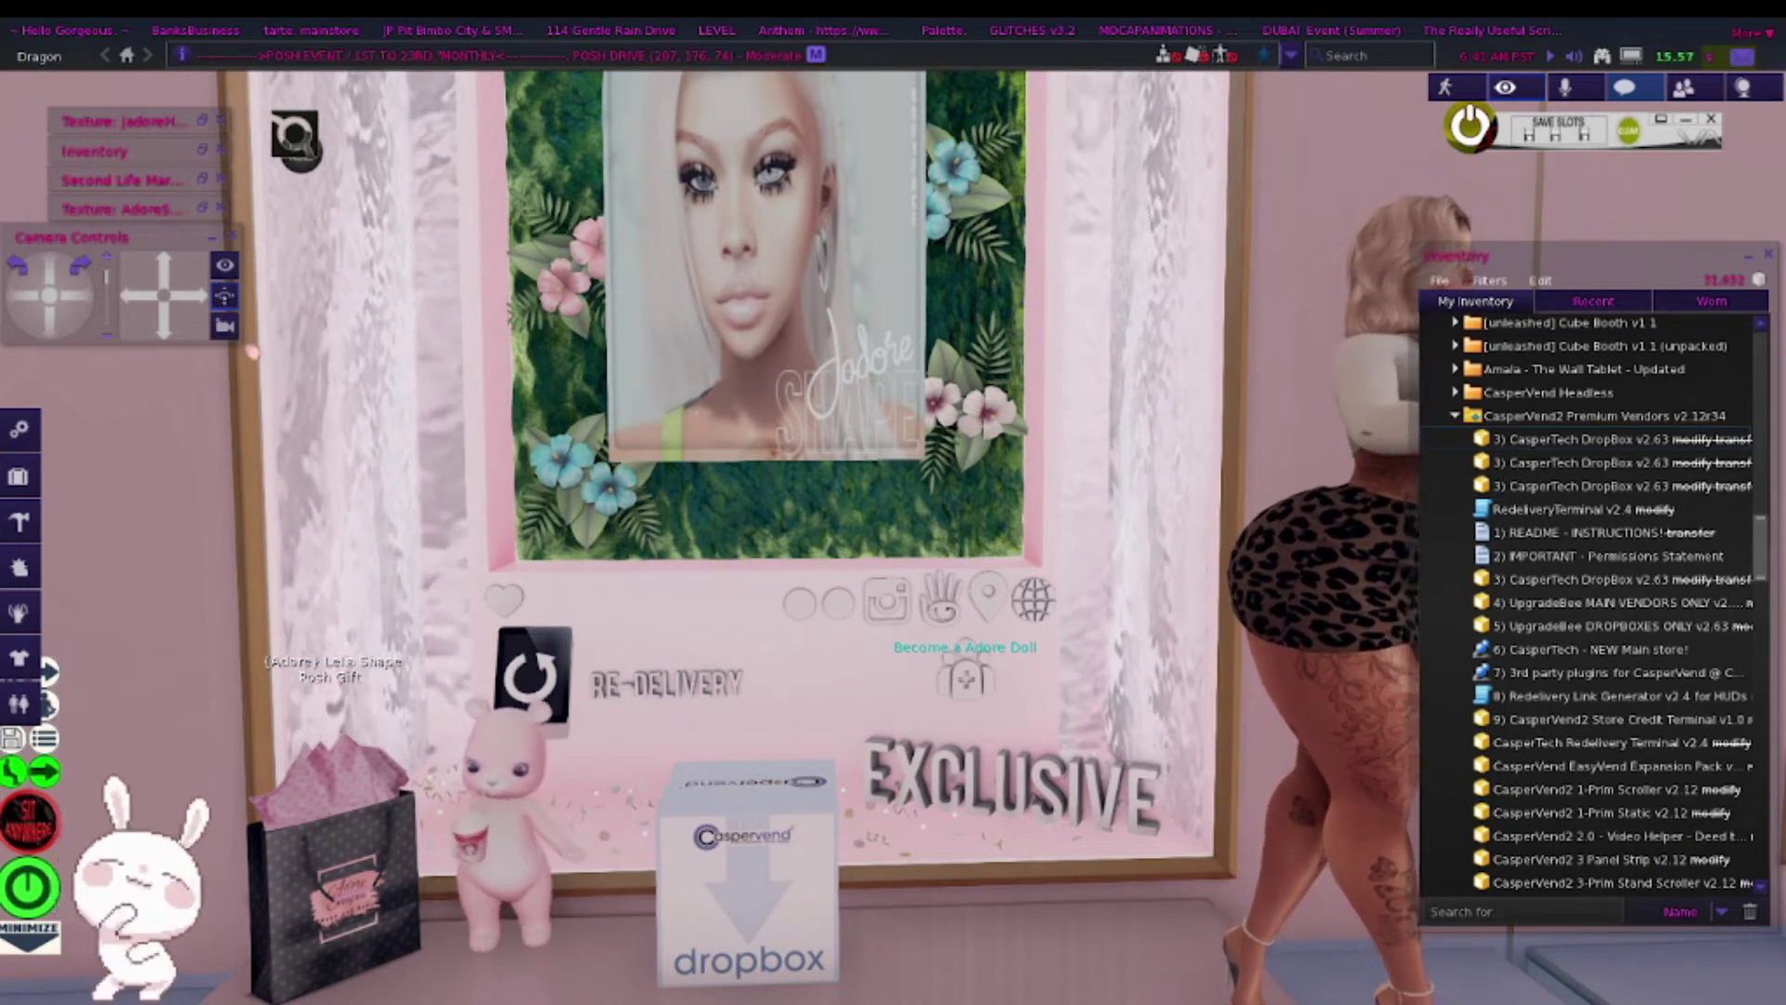
{"action": "left_click", "coordinate": [193, 305]}
{"action": "left_click", "coordinate": [190, 302]}
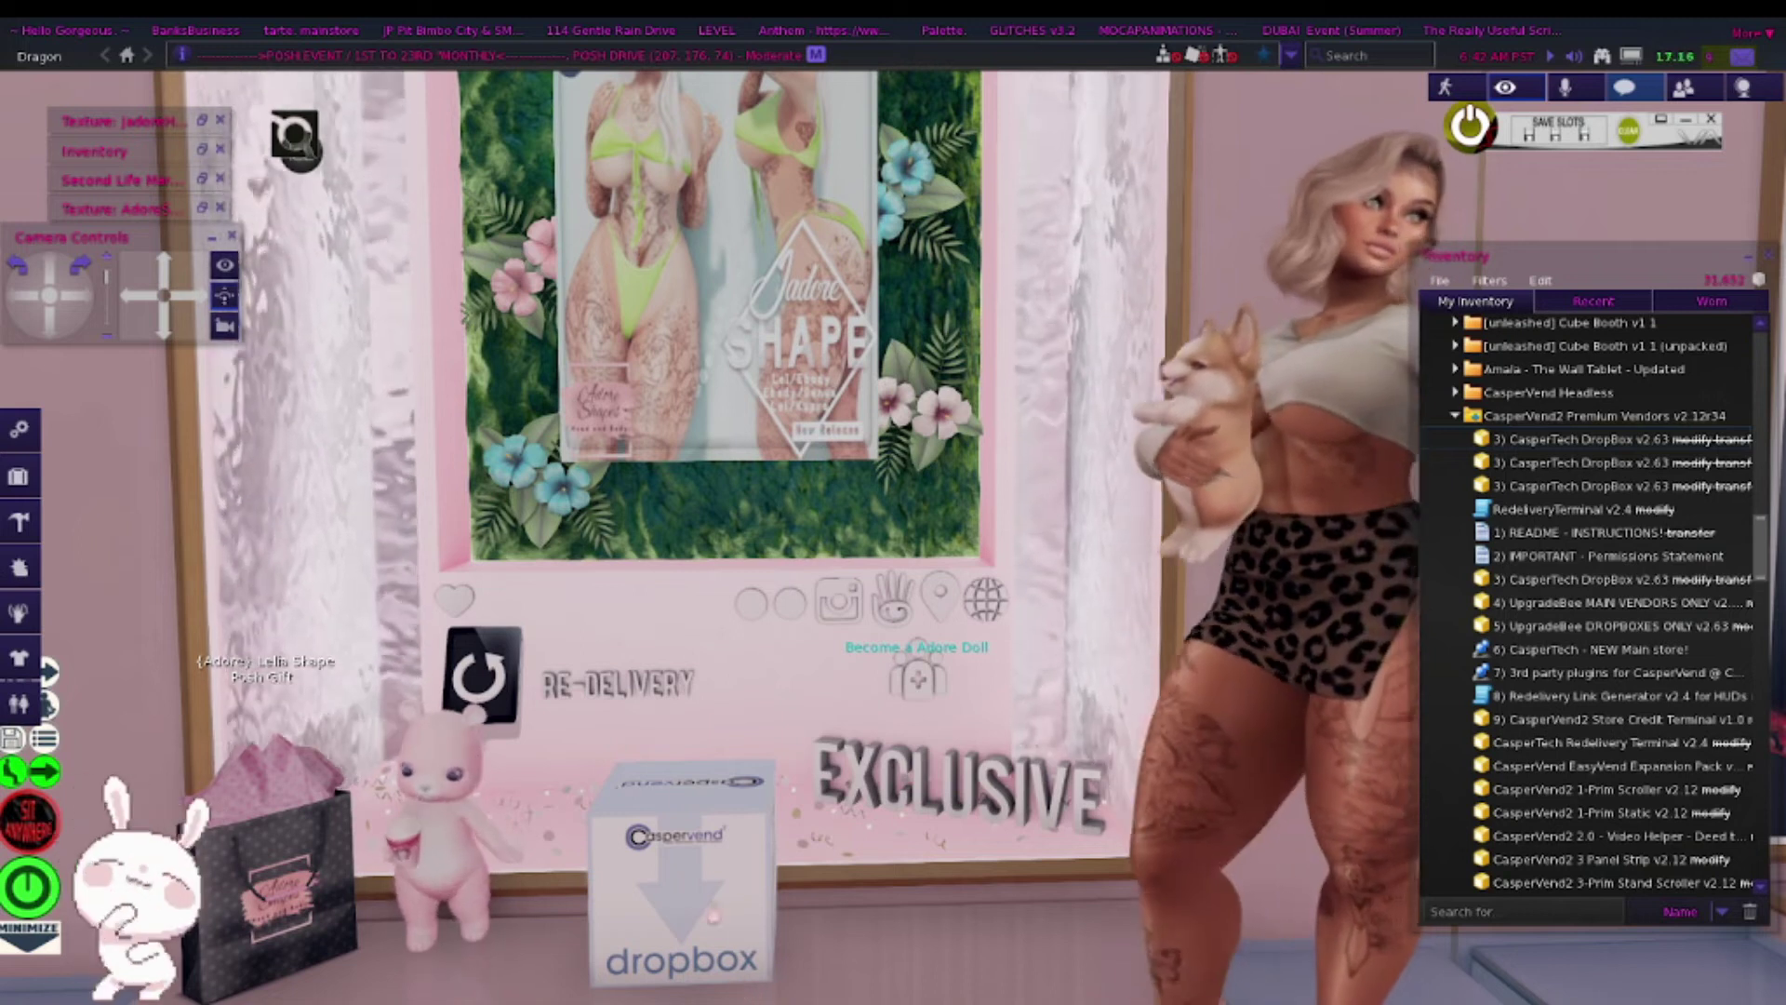
{"action": "key", "text": "Up"}
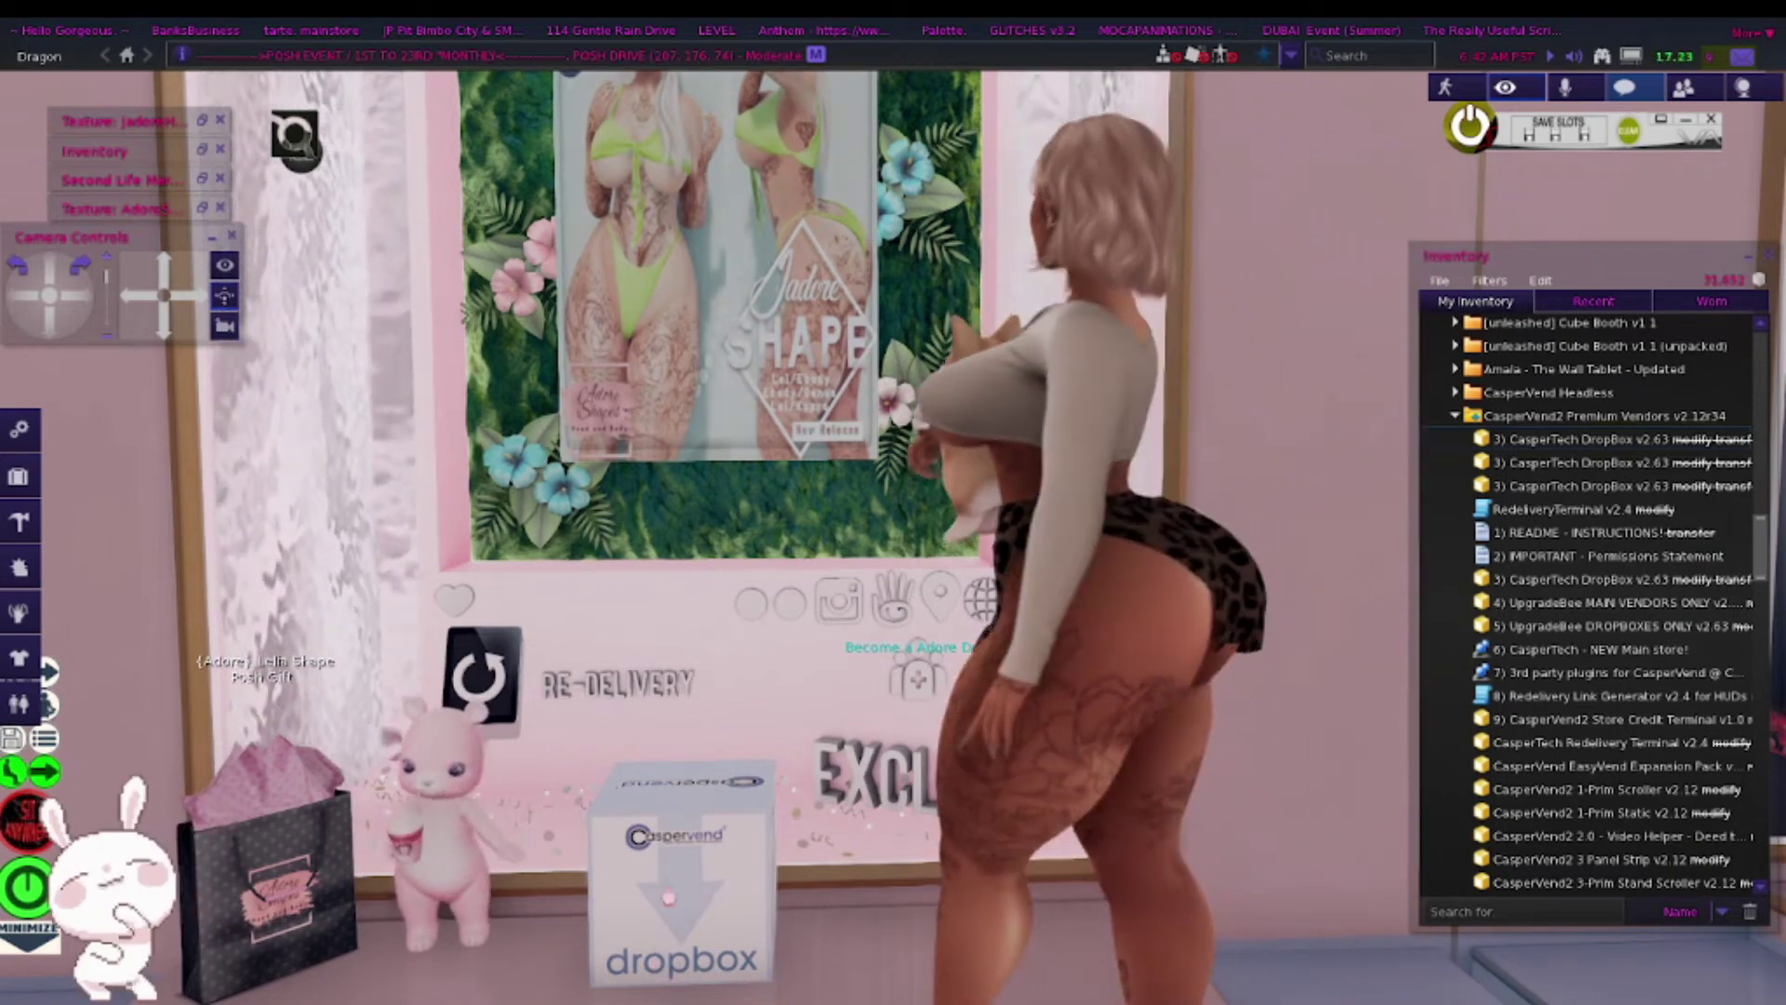
{"action": "key", "text": "Up"}
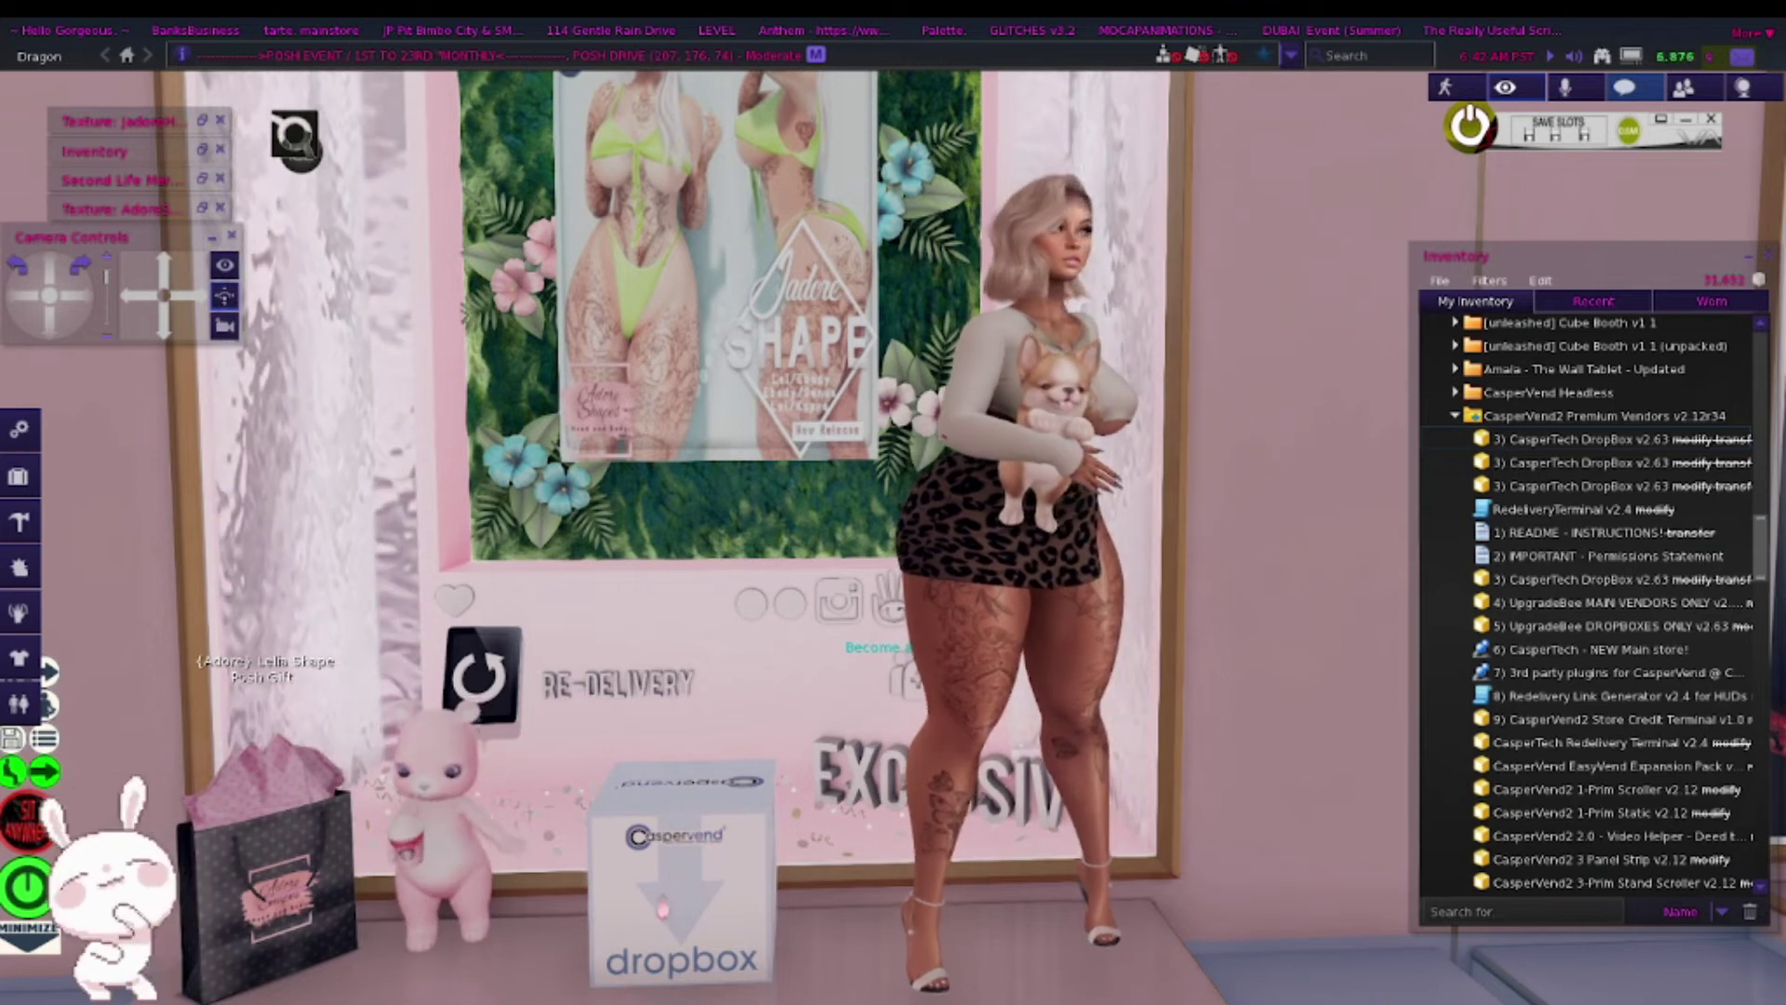
Touch the dropbox and choose its Admin option, placing the resulting web page prompt just above the dropbox
{"action": "right_click", "coordinate": [666, 906]}
{"action": "left_click", "coordinate": [654, 914]}
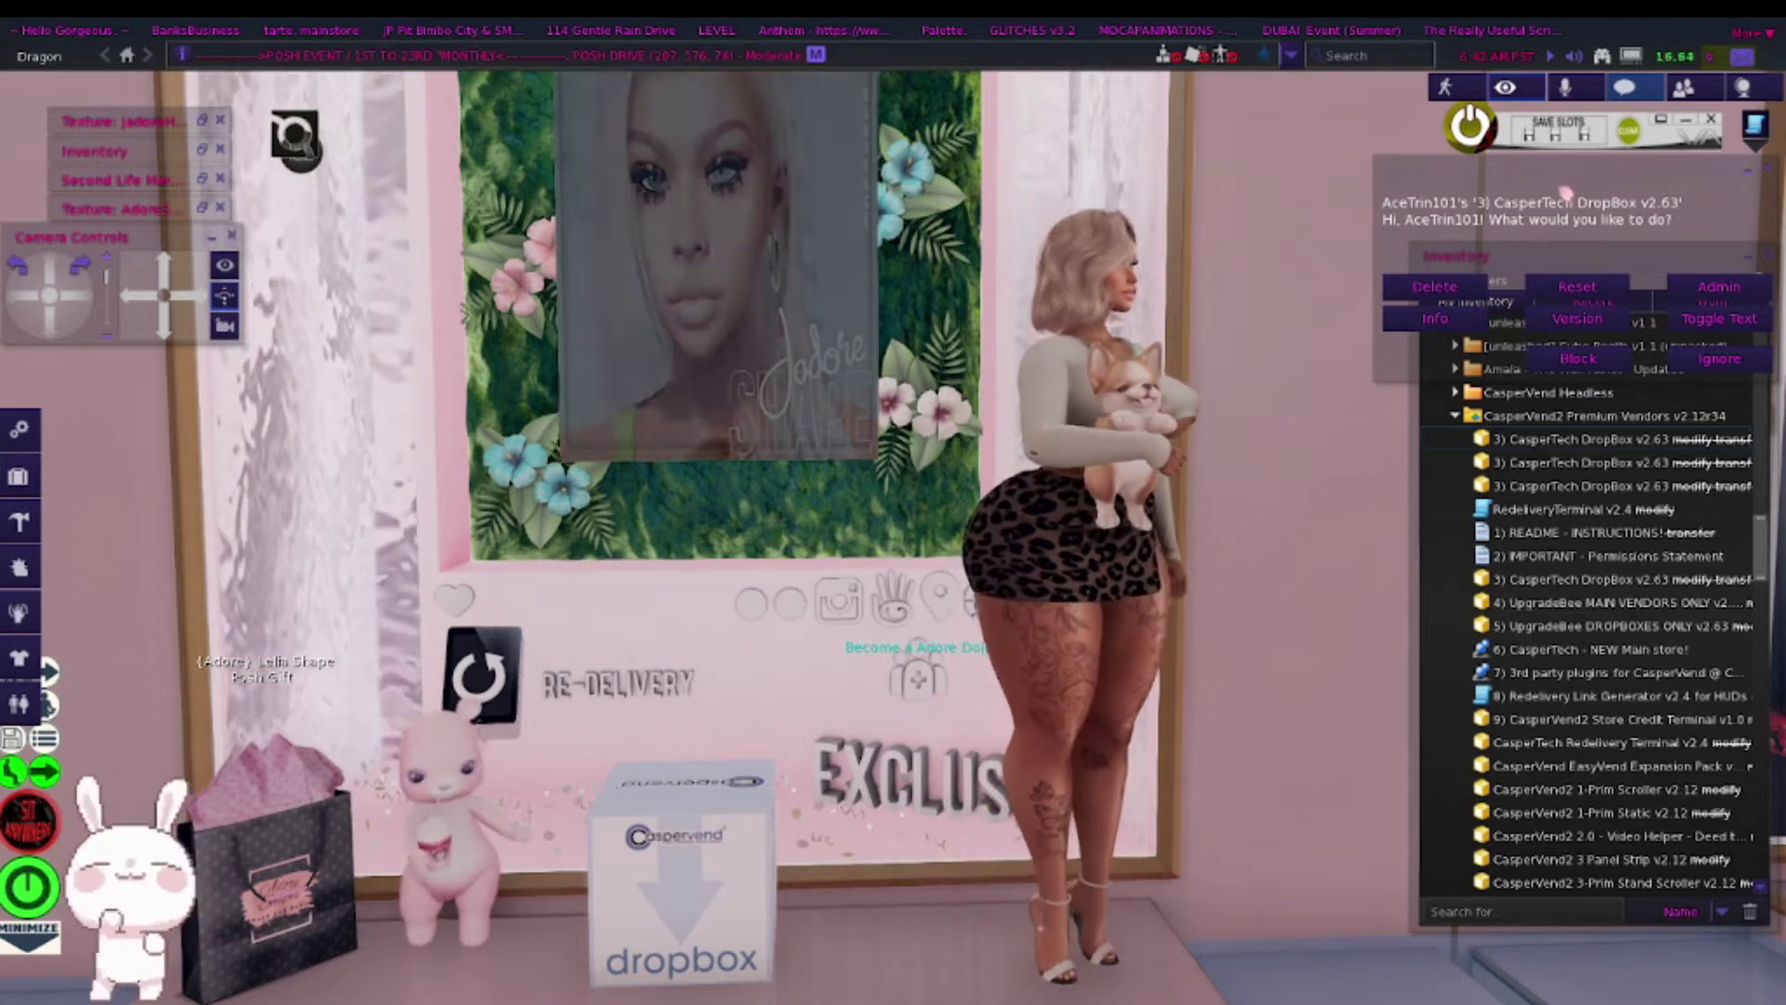
{"action": "left_click_drag", "start_coordinate": [1607, 148], "coordinate": [1262, 166]}
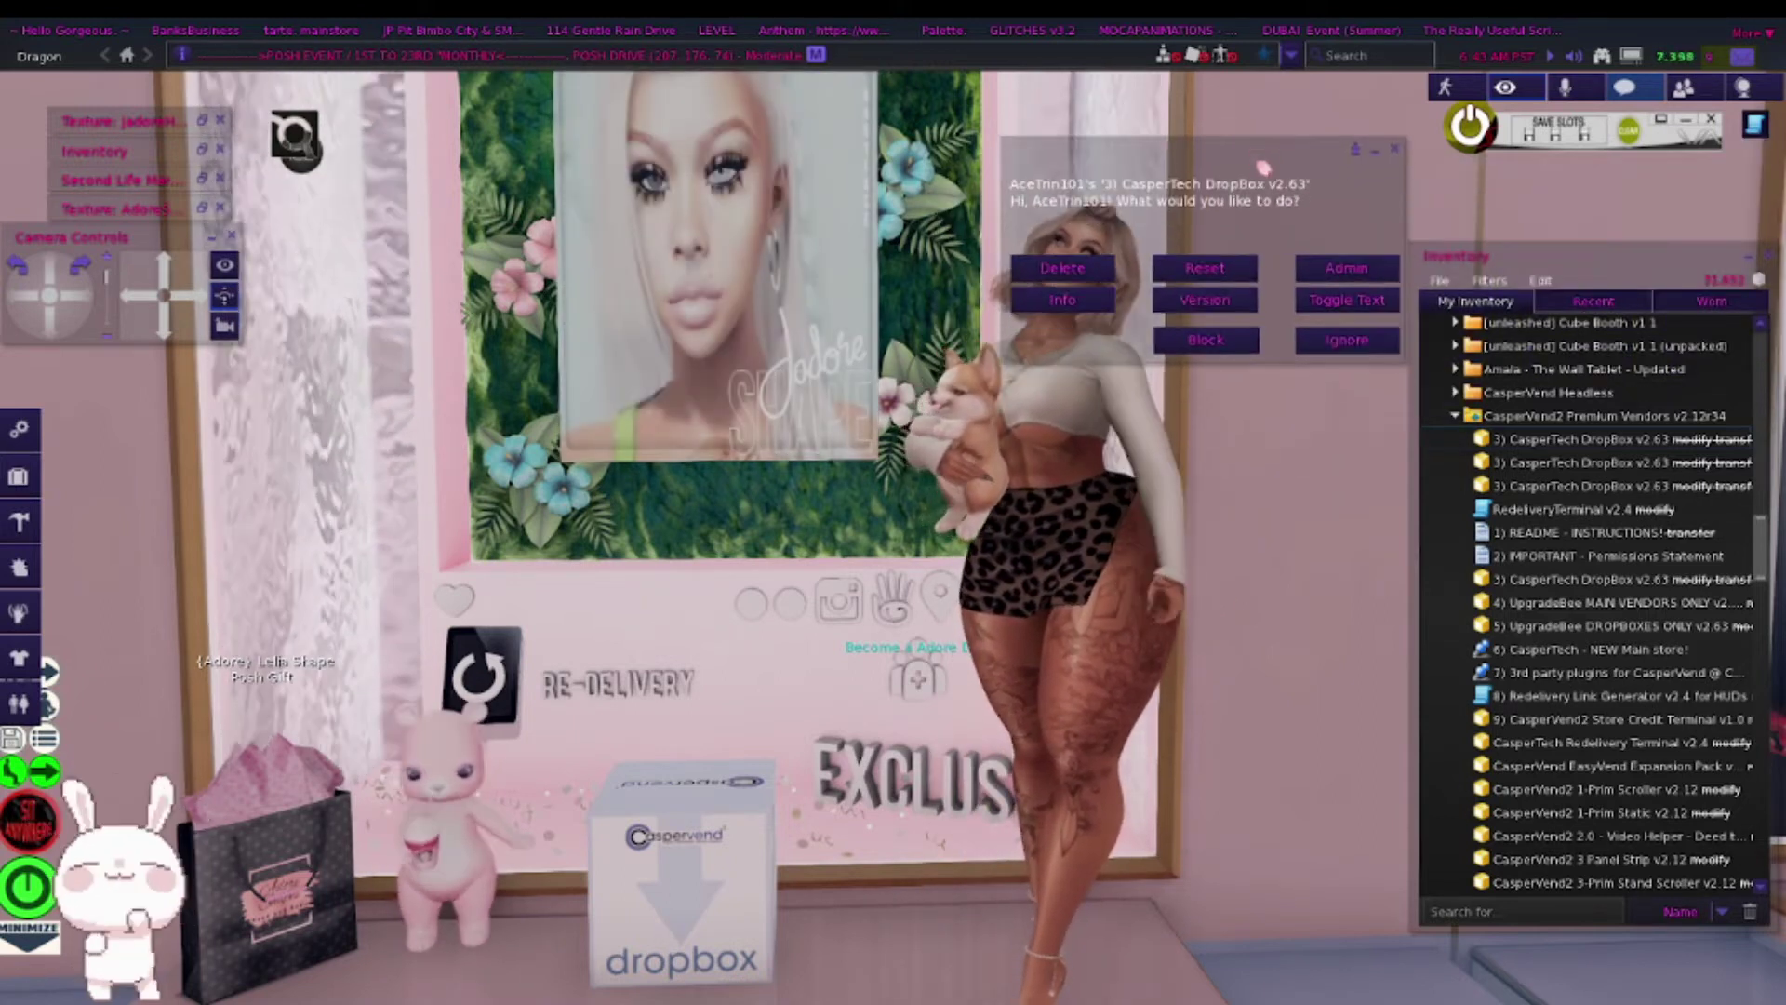
{"action": "left_click", "coordinate": [1323, 277]}
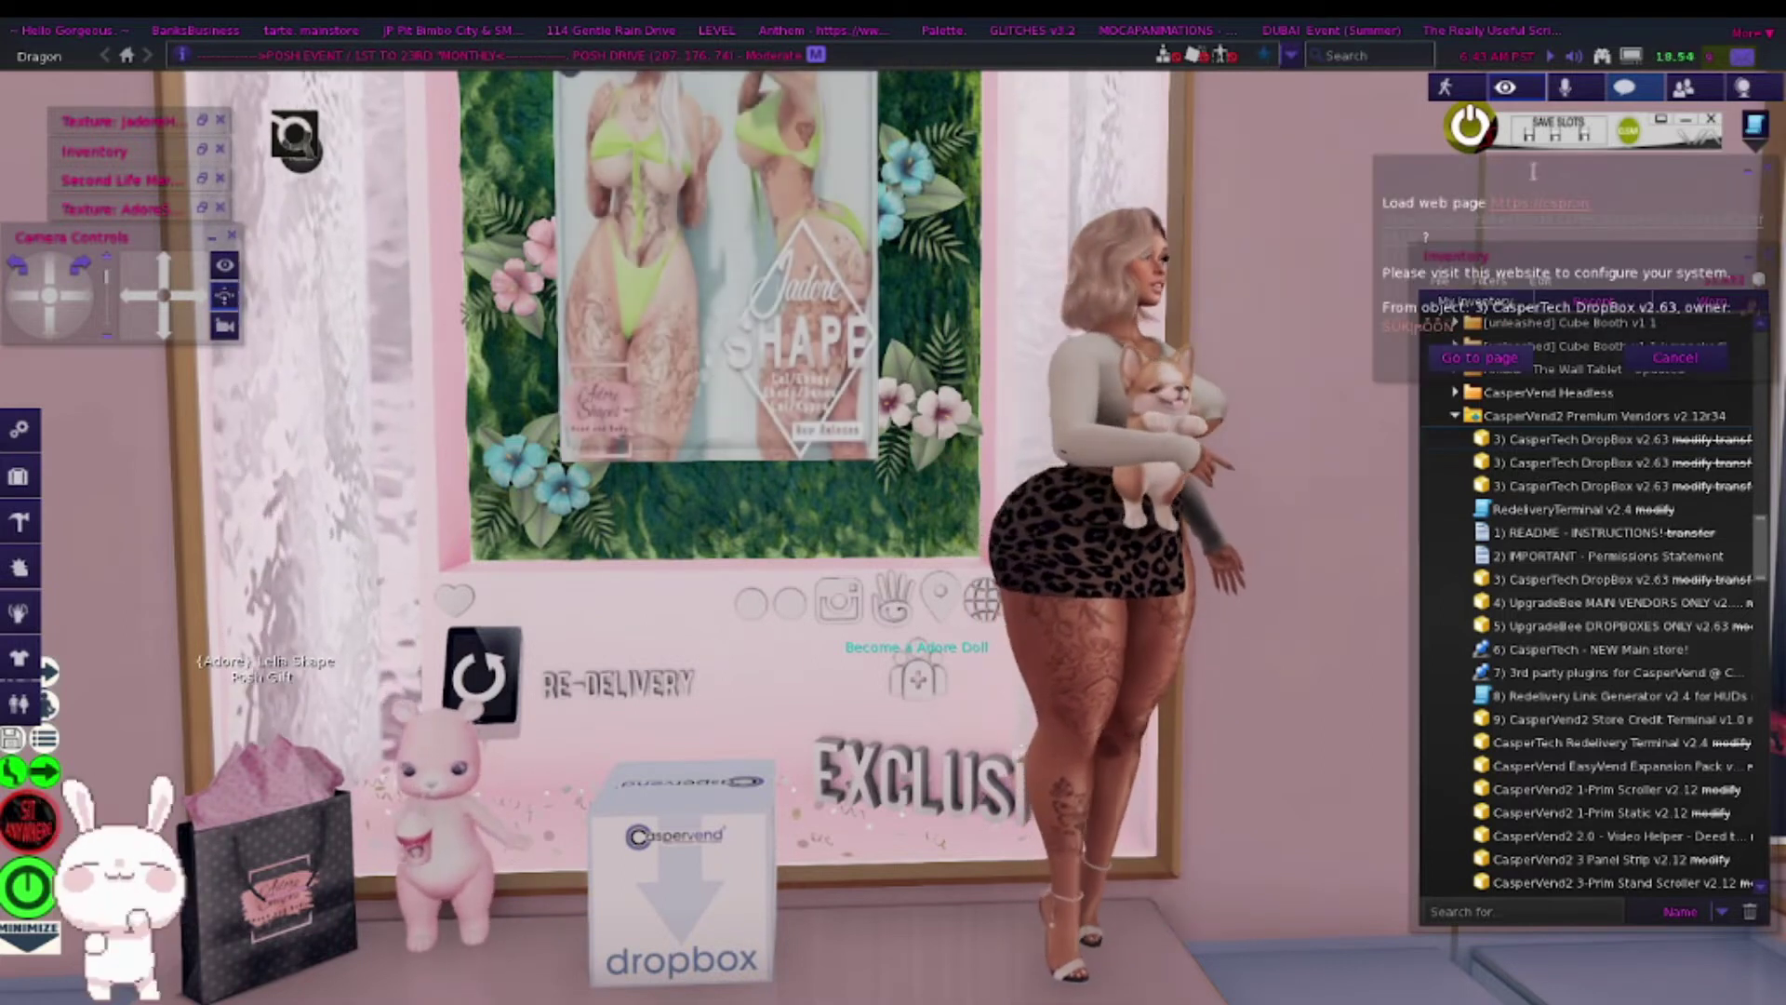
{"action": "left_click_drag", "start_coordinate": [1533, 172], "coordinate": [734, 577]}
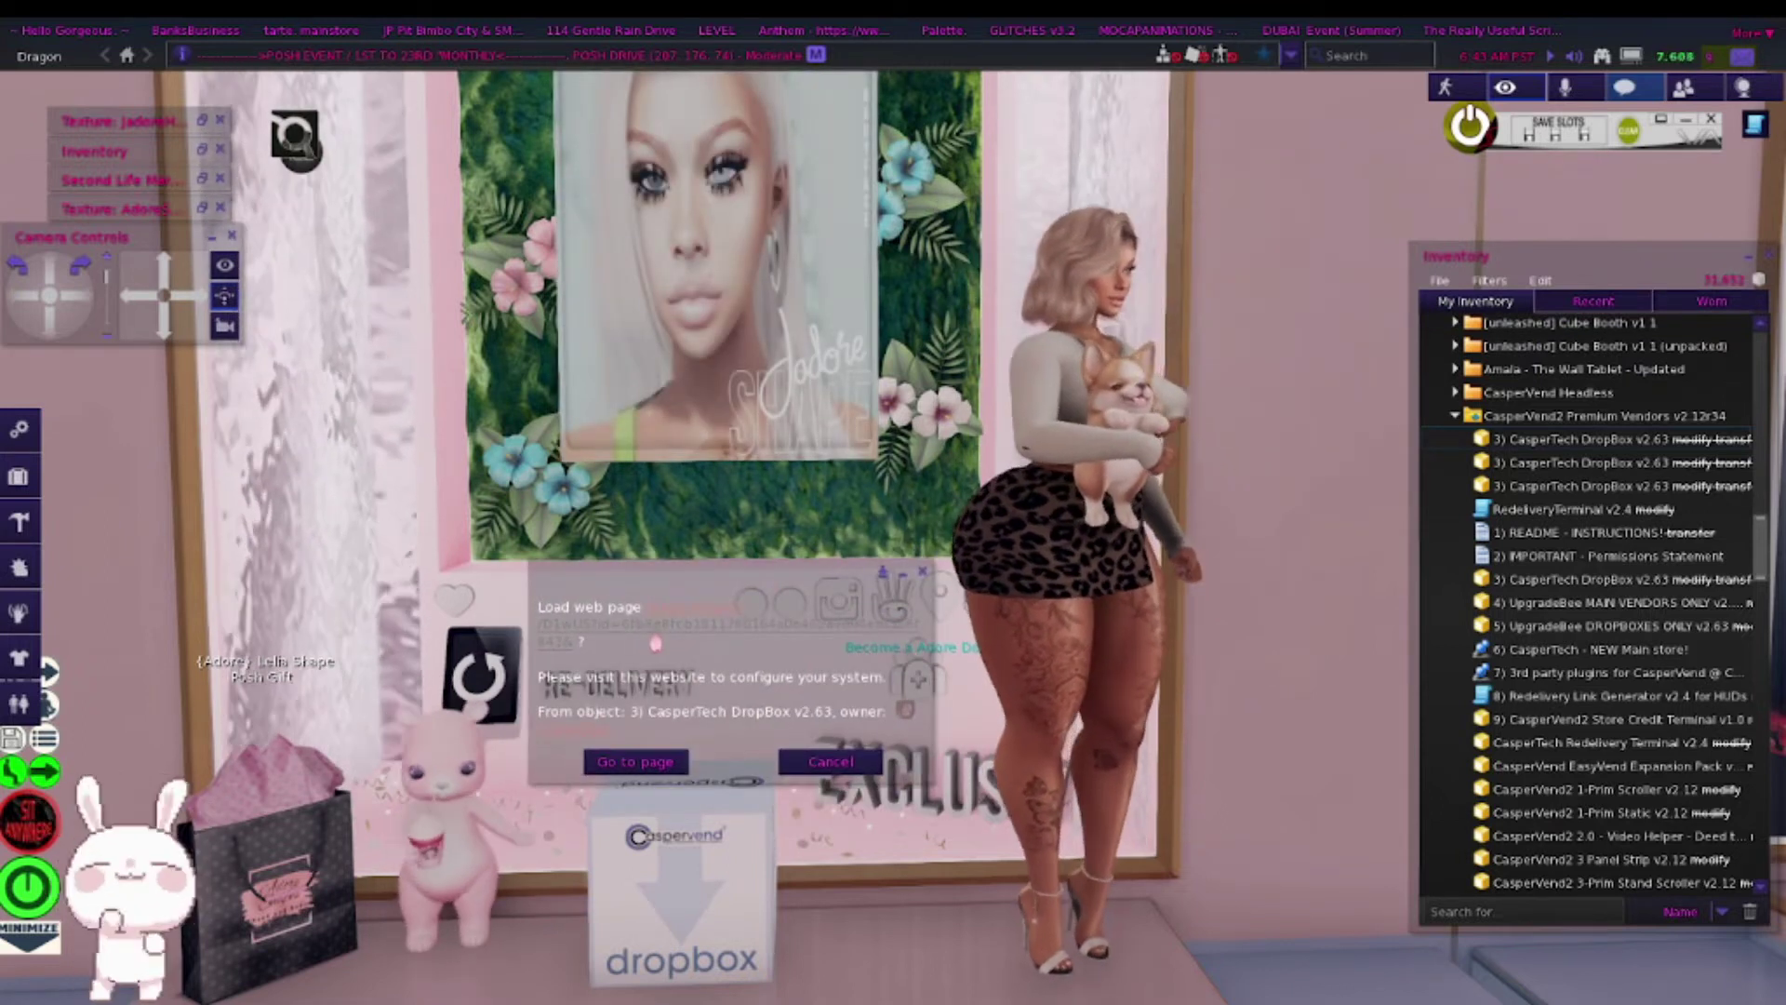
Try to load the dropbox's configuration page in the viewer's built-in browser, then put that window away
{"action": "left_click", "coordinate": [656, 640]}
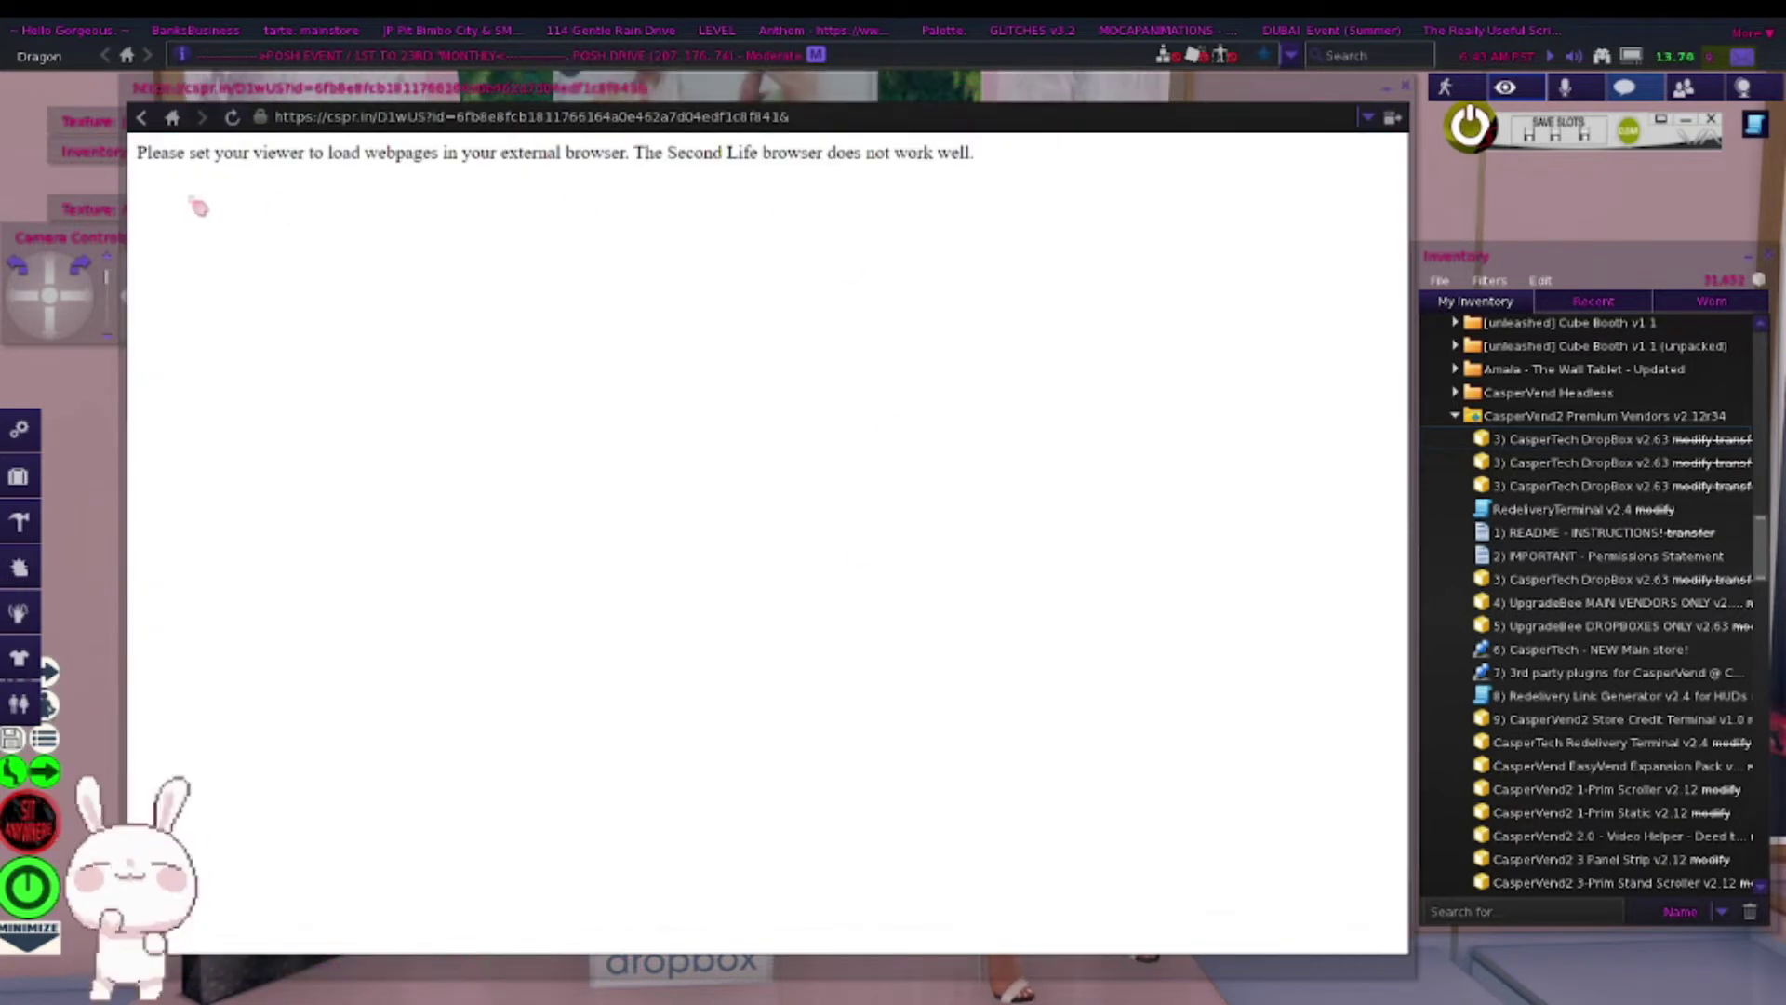
{"action": "left_click_drag", "start_coordinate": [372, 136], "coordinate": [1017, 175]}
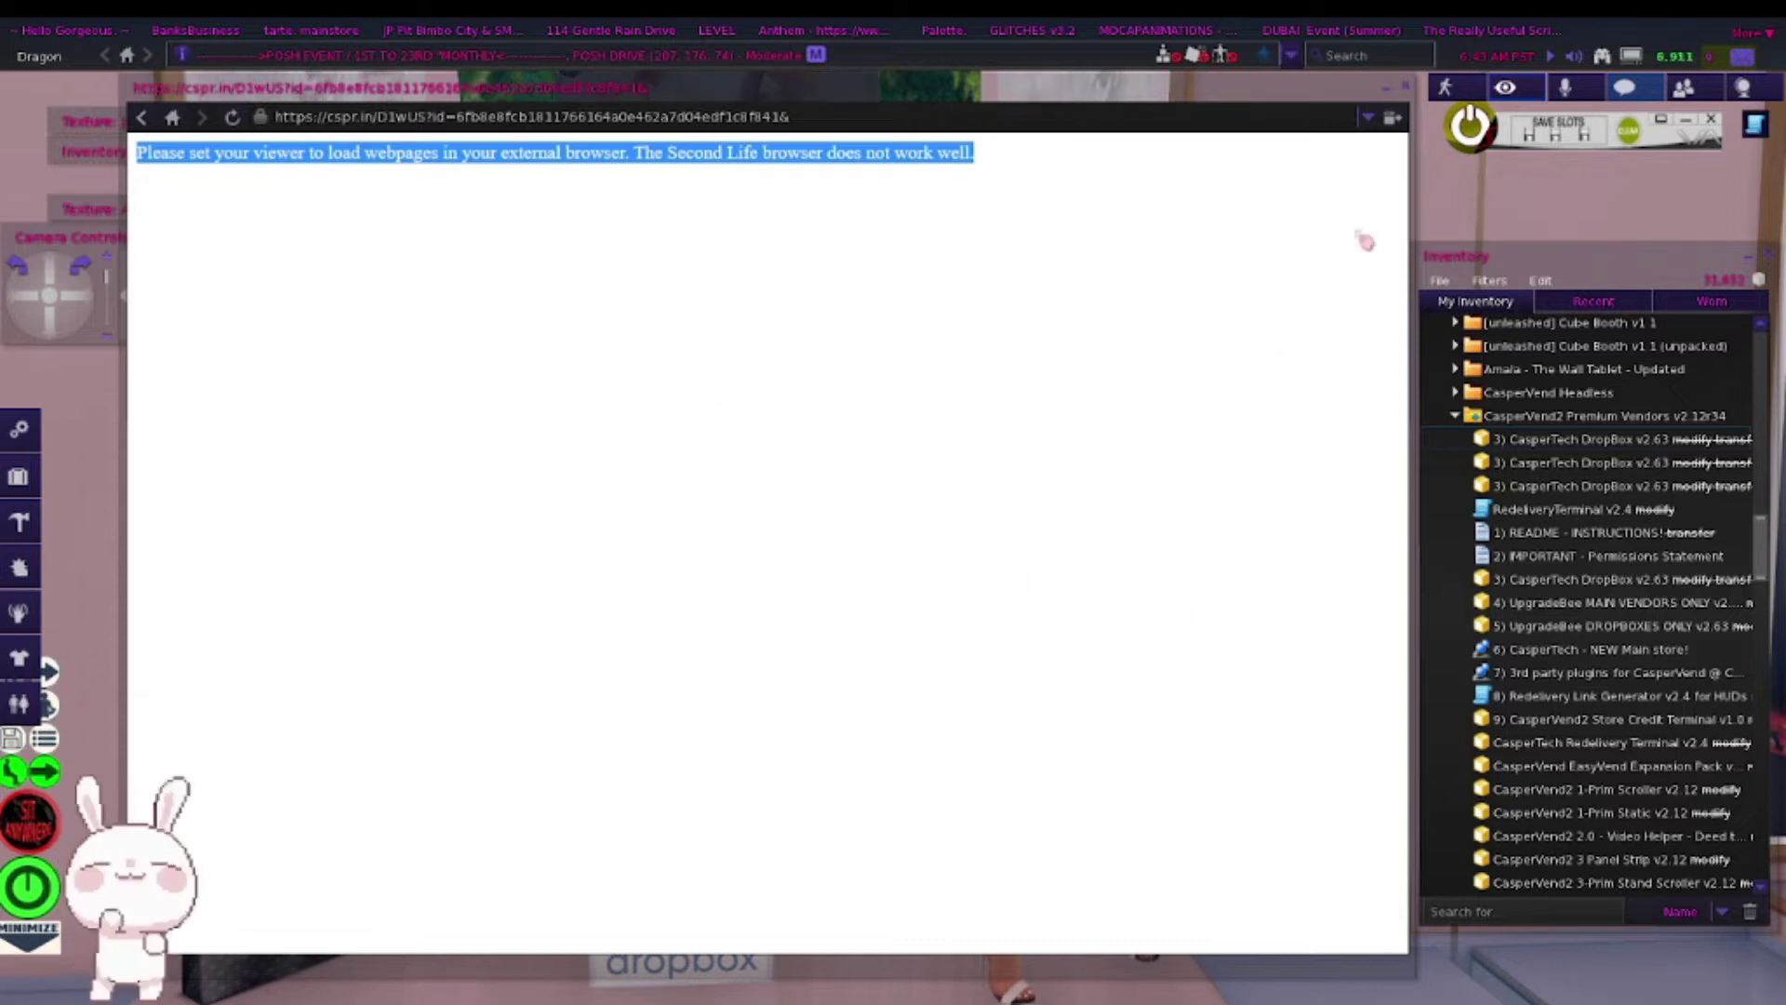
{"action": "left_click", "coordinate": [1406, 86]}
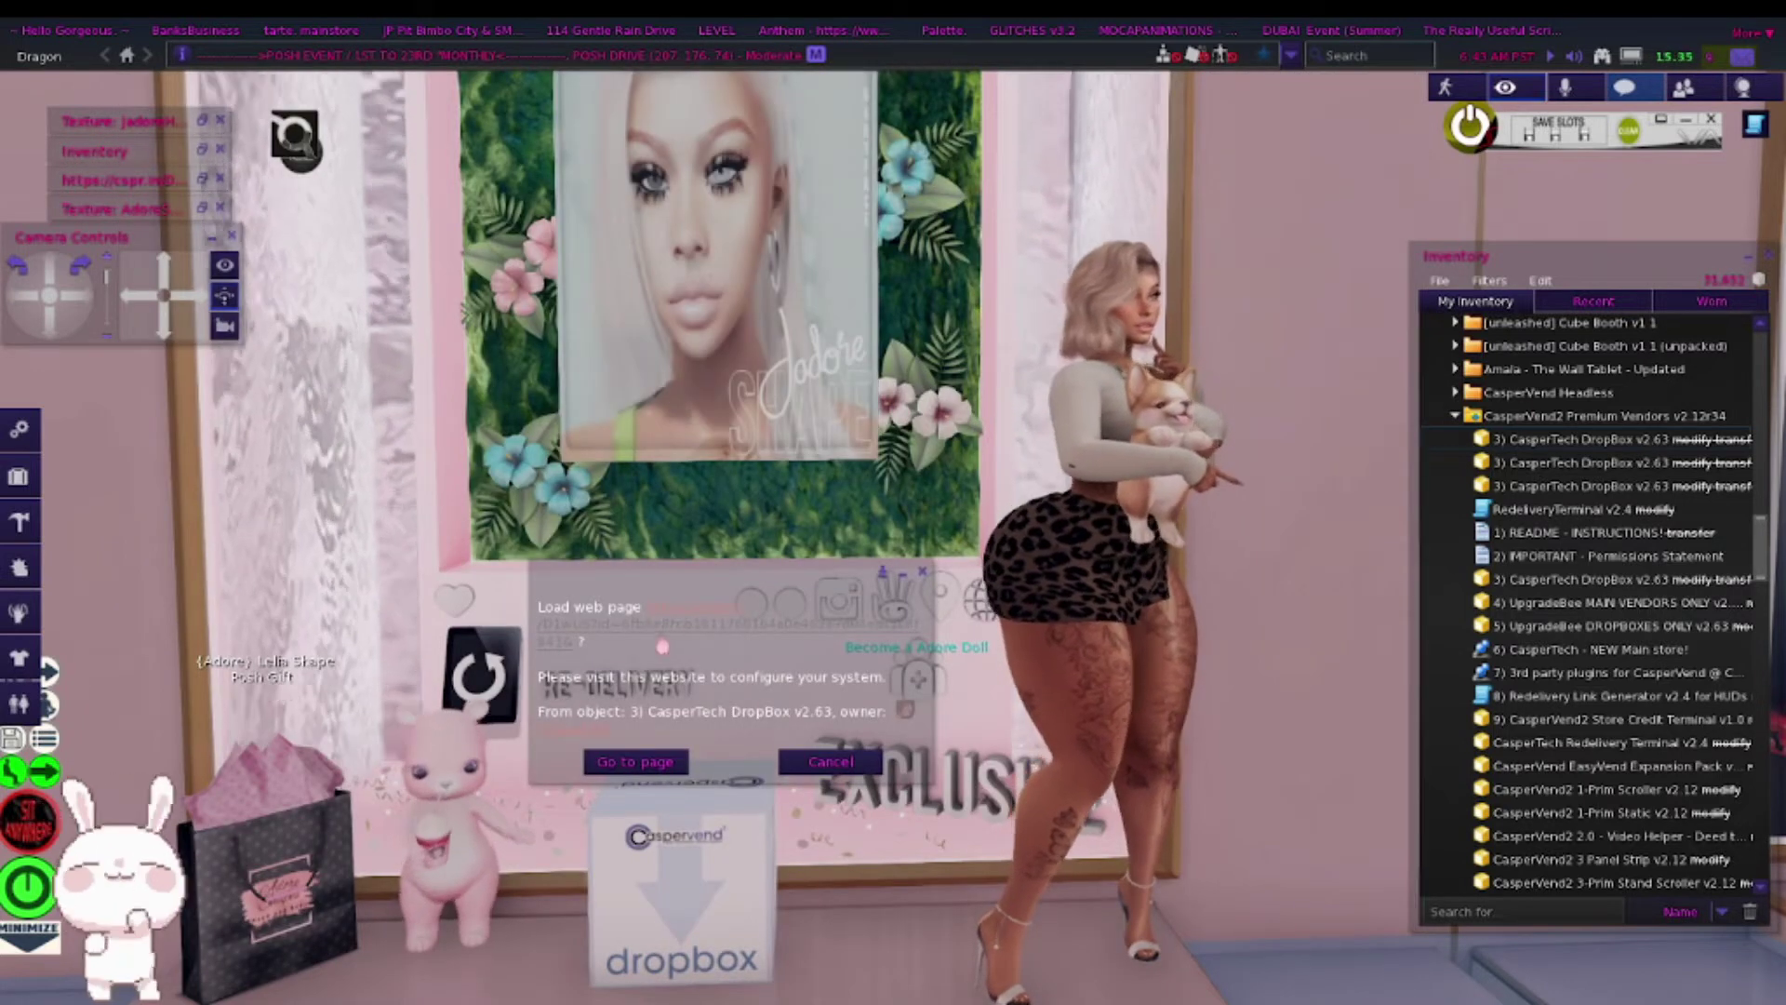
Switch to the external web browser for the dropbox's configuration link and sign in to the Caspertech account
{"action": "right_click", "coordinate": [651, 631]}
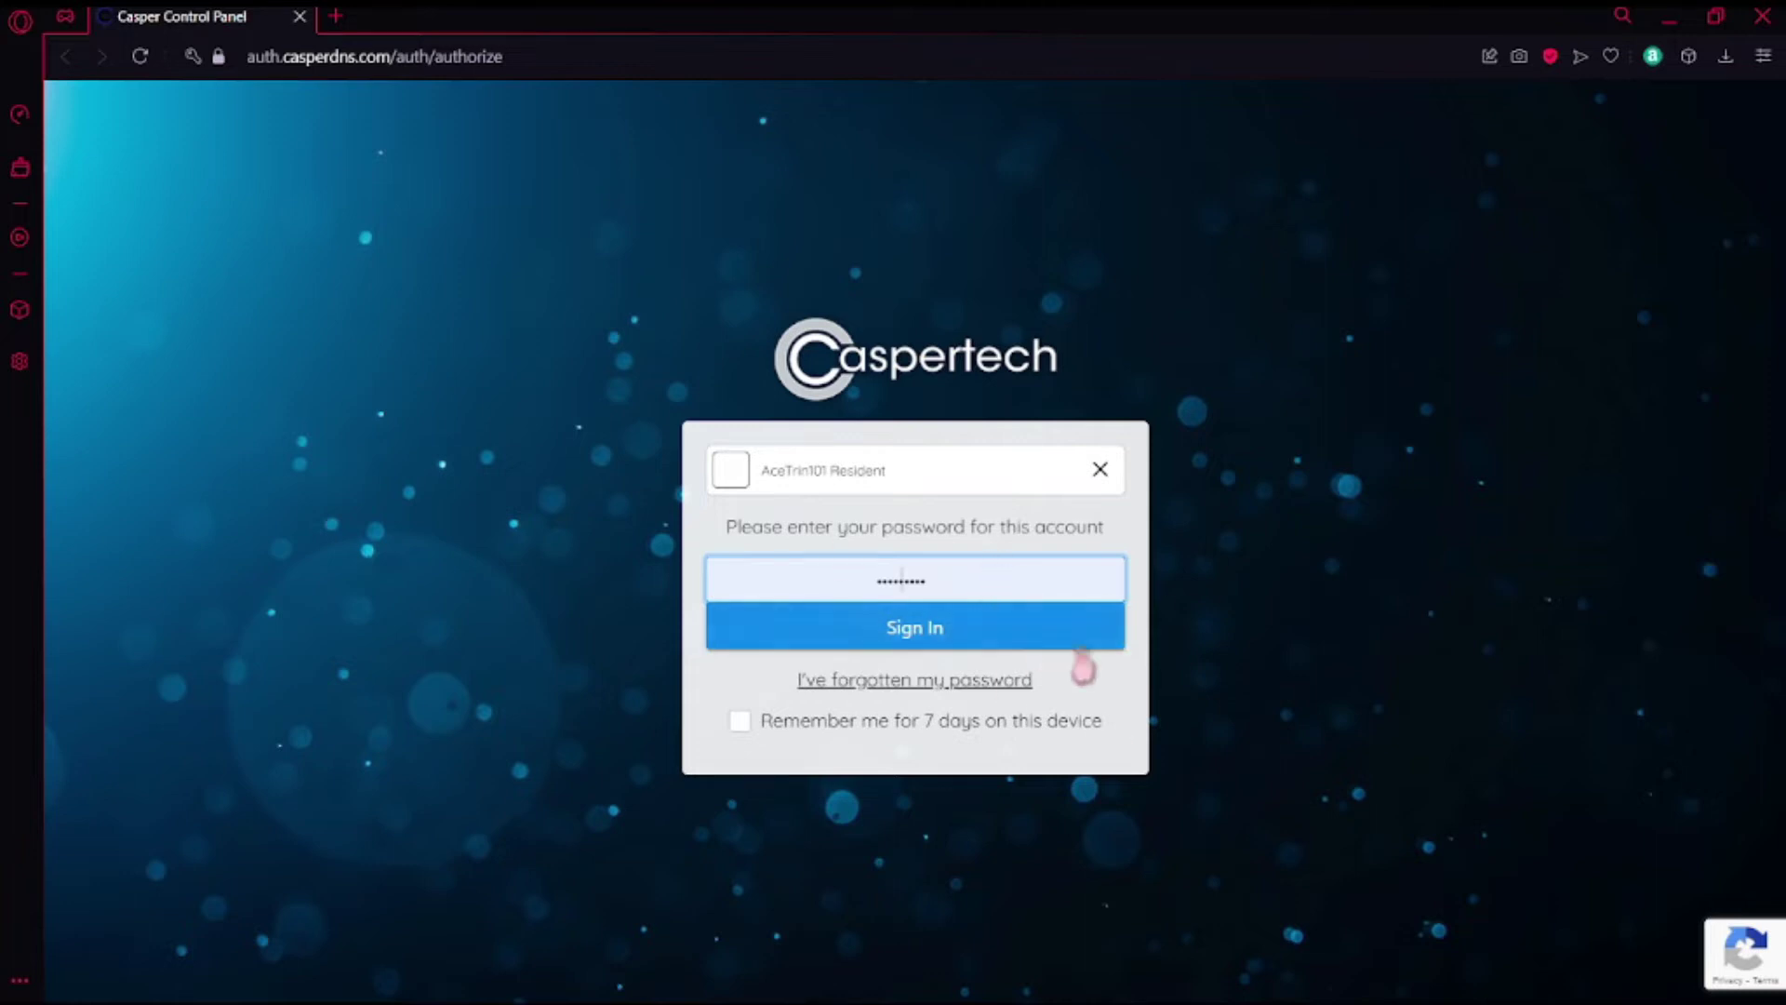
{"action": "left_click", "coordinate": [1004, 644]}
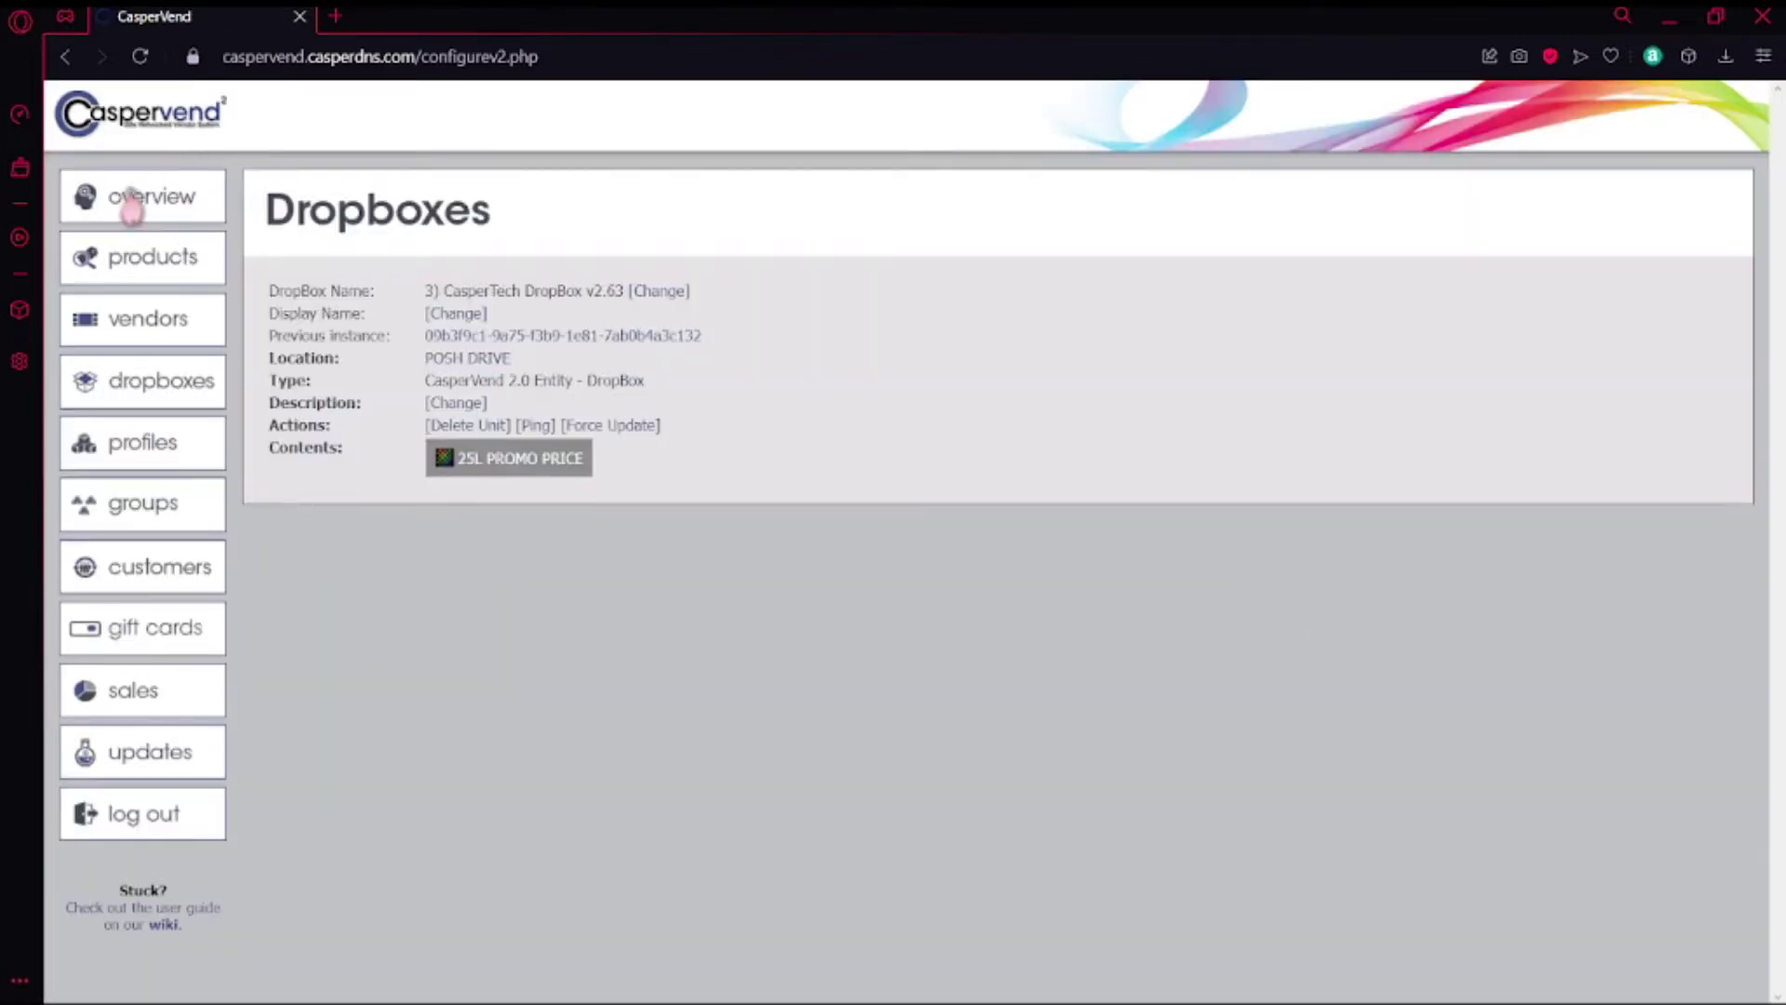
Review the account options, API, webhook and customer service settings on the CasperVend Overview page
{"action": "left_click", "coordinate": [132, 207]}
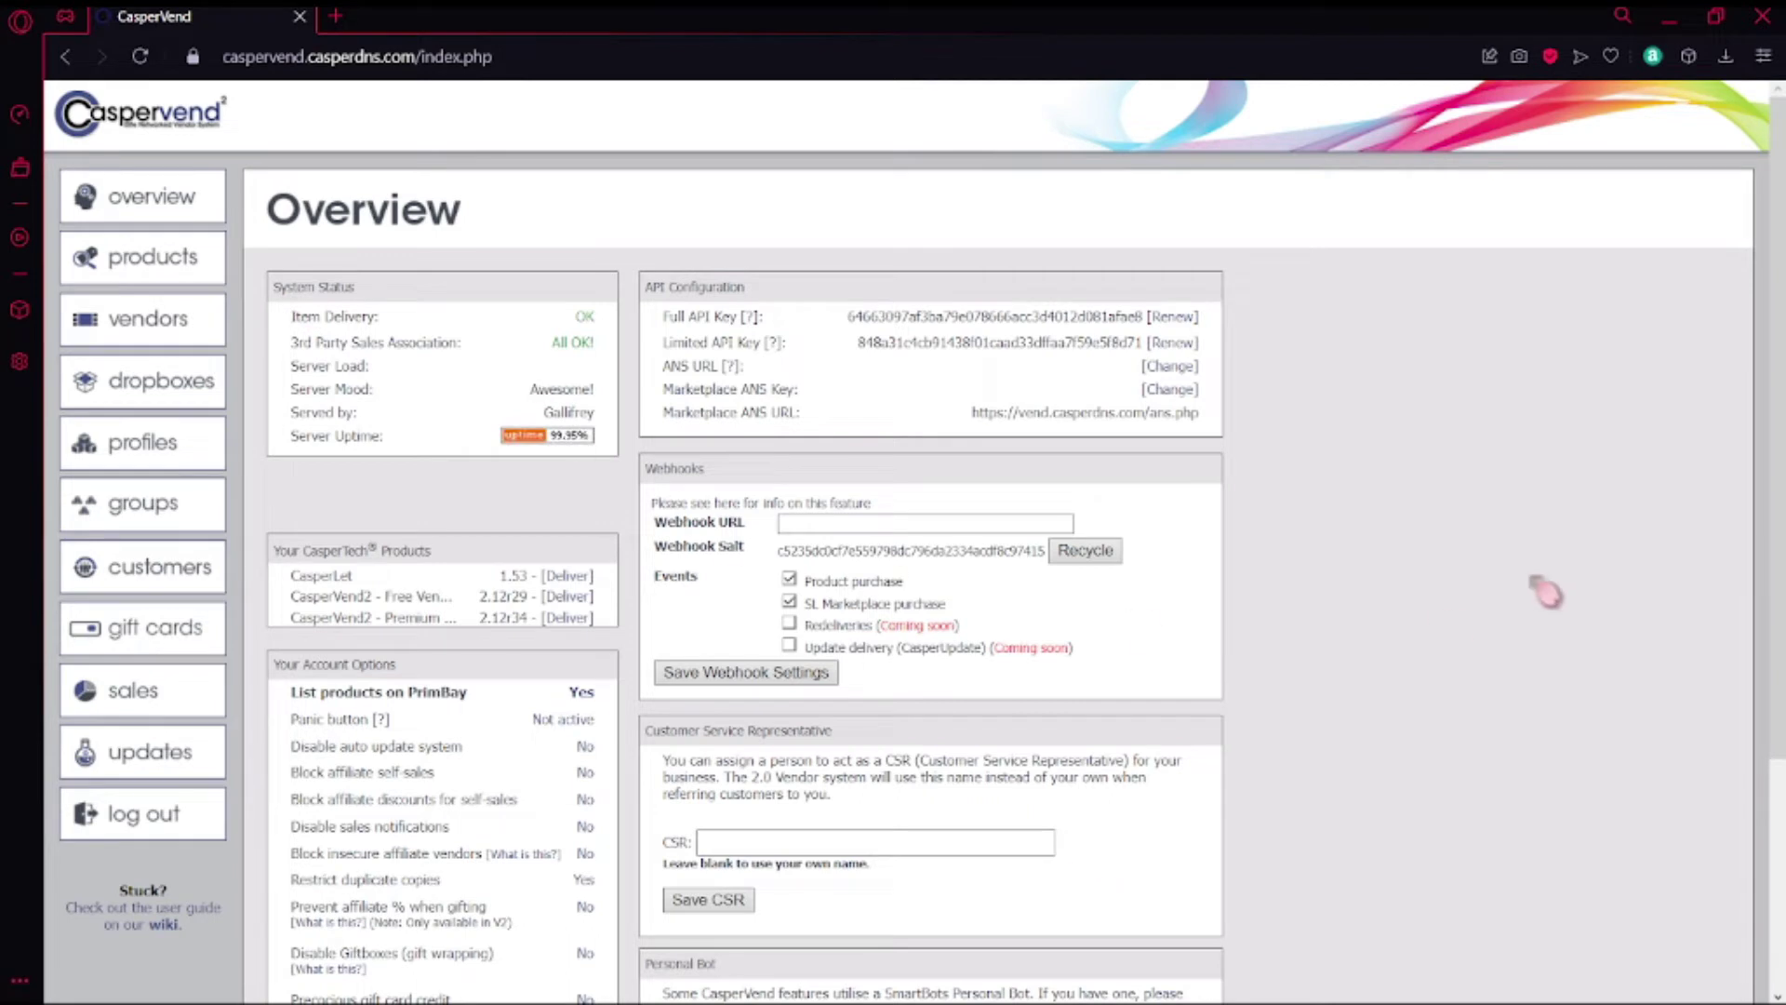
{"action": "scroll", "coordinate": [658, 774], "scroll_direction": "down", "scroll_amount": 3}
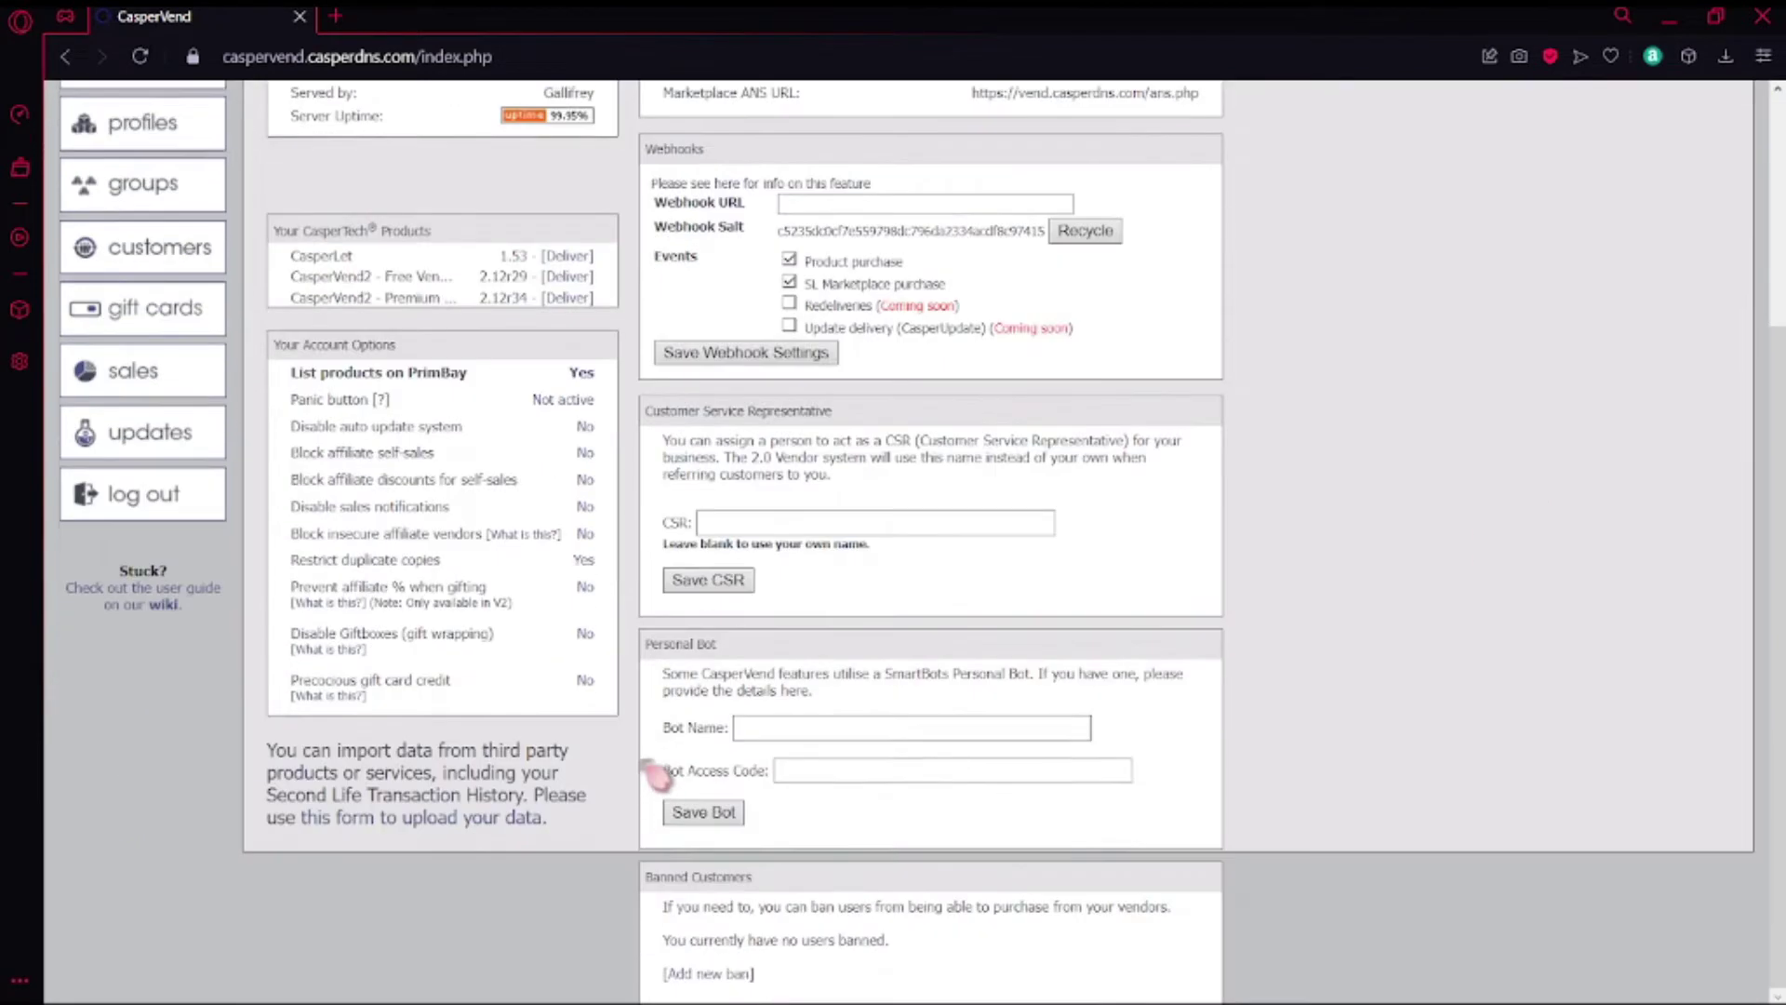
{"action": "scroll", "coordinate": [658, 772], "scroll_direction": "up", "scroll_amount": 3}
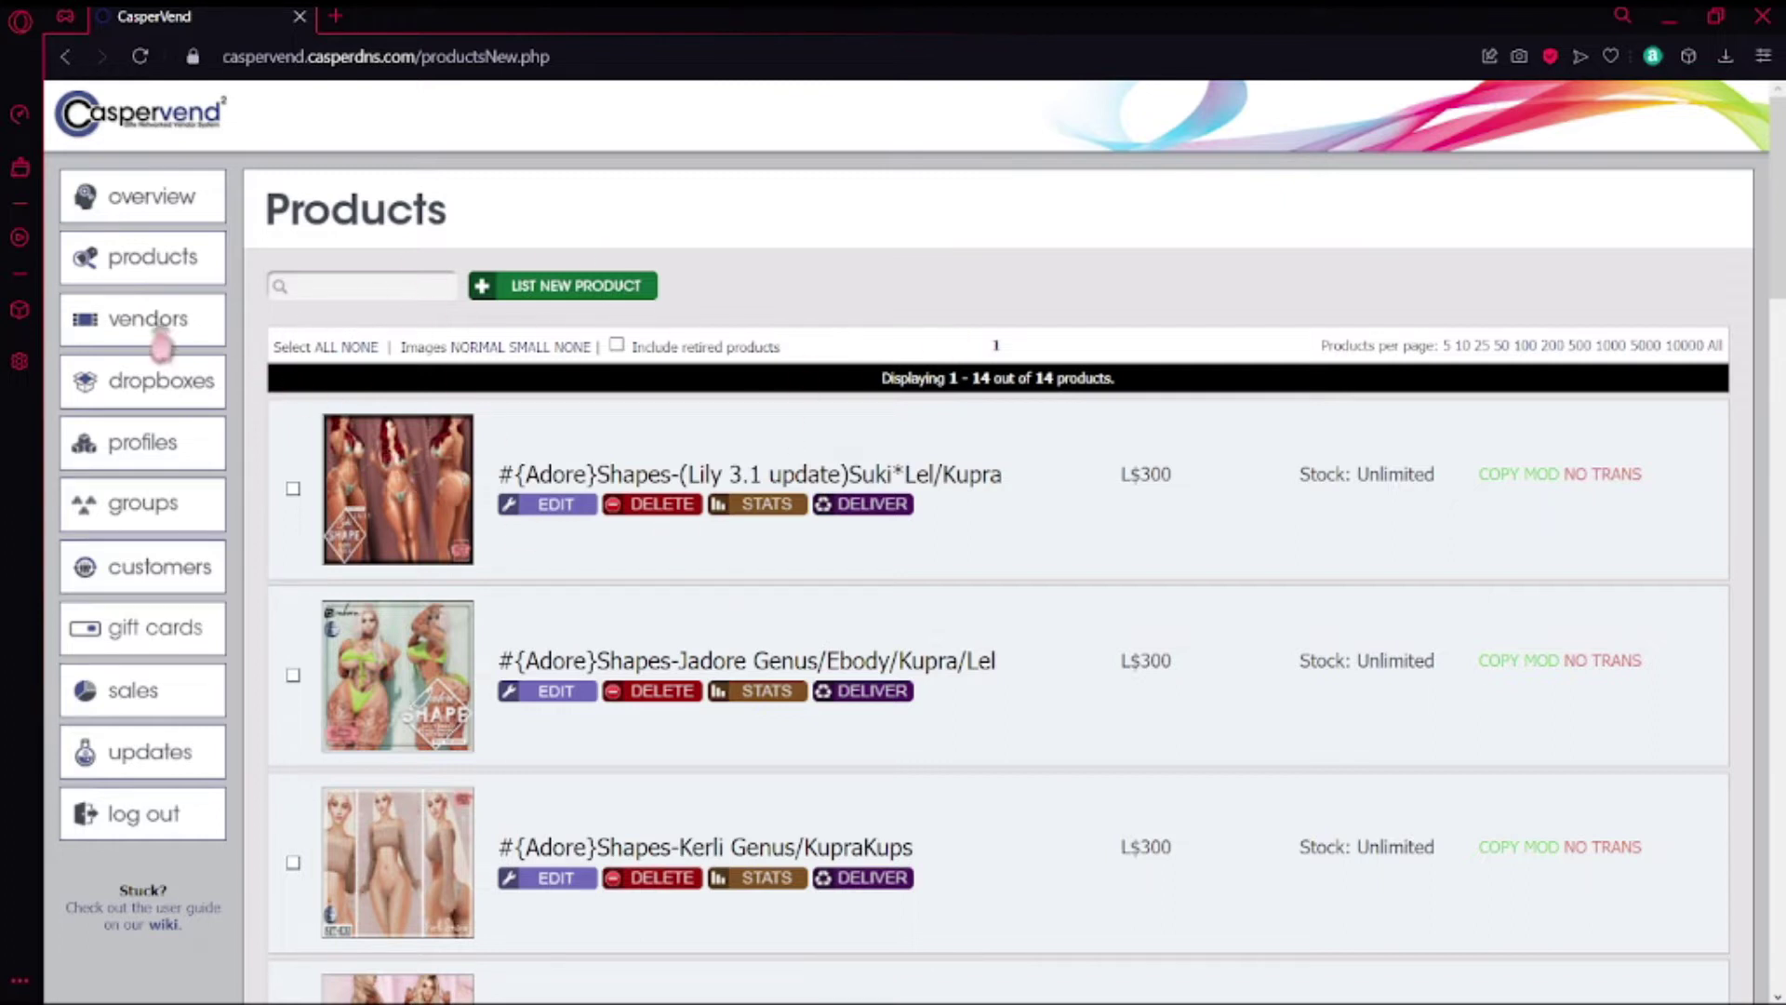
Look through the Vendors, Dropboxes, Profiles and Groups pages of the CasperVend site
{"action": "left_click", "coordinate": [159, 344]}
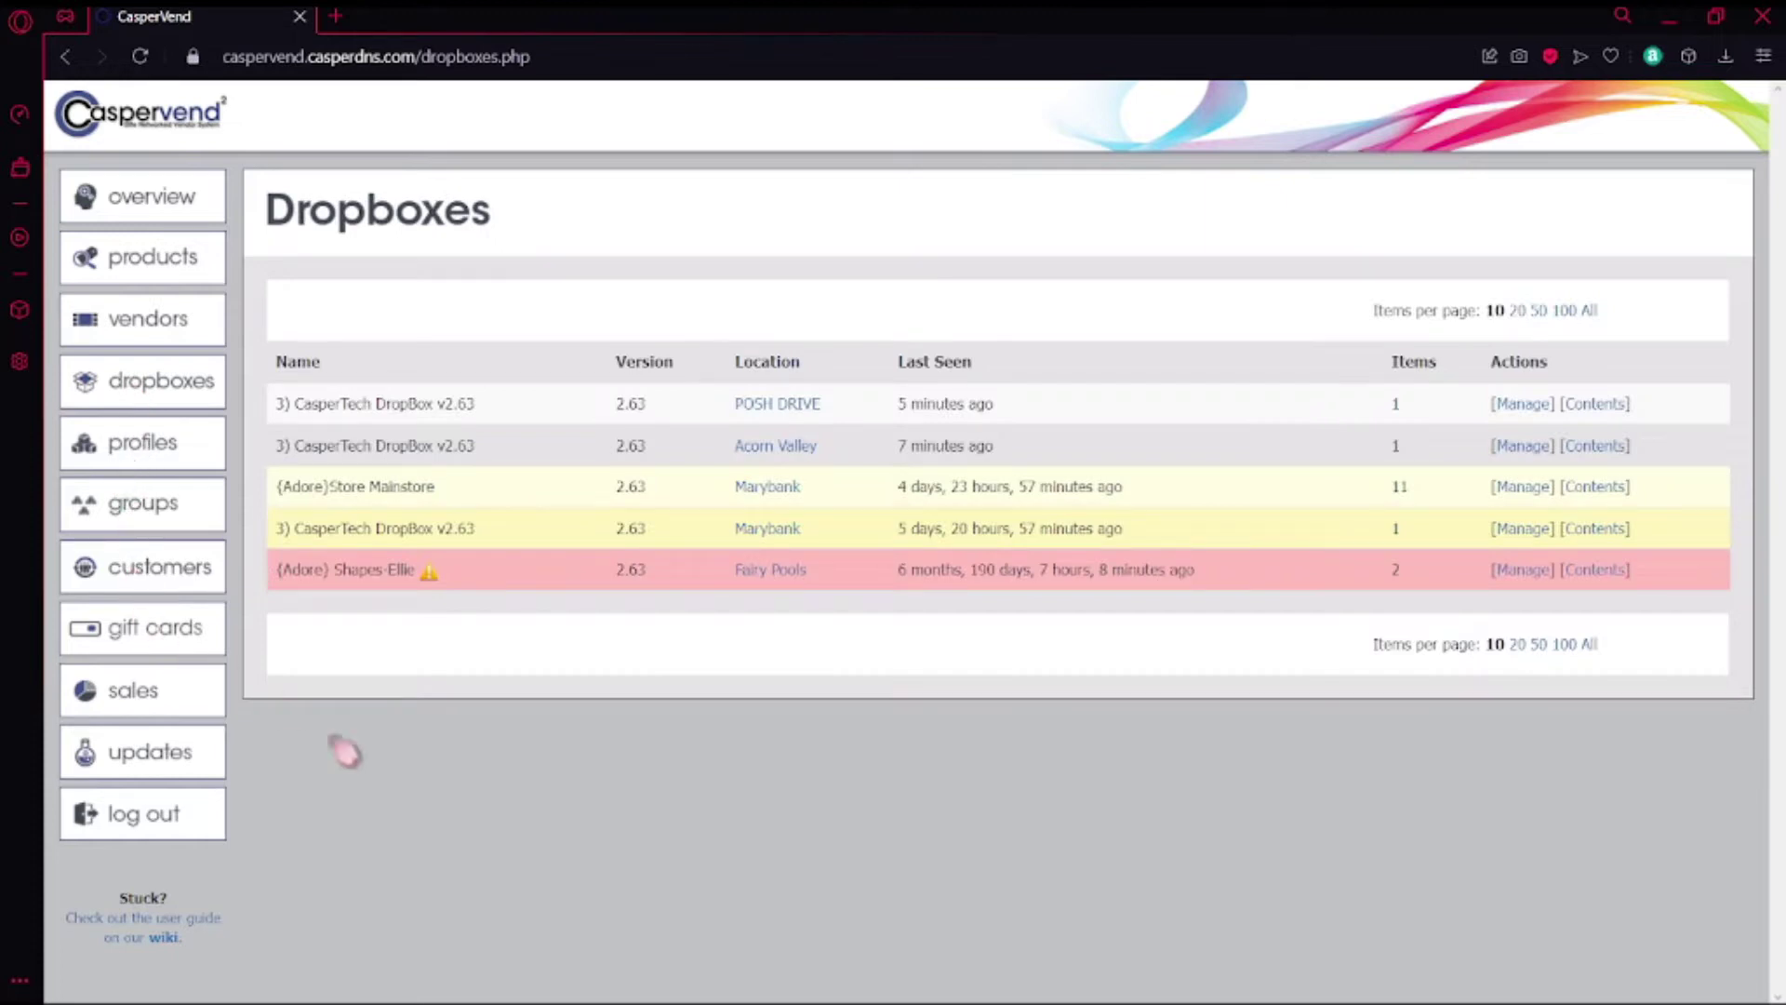
{"action": "left_click", "coordinate": [162, 461]}
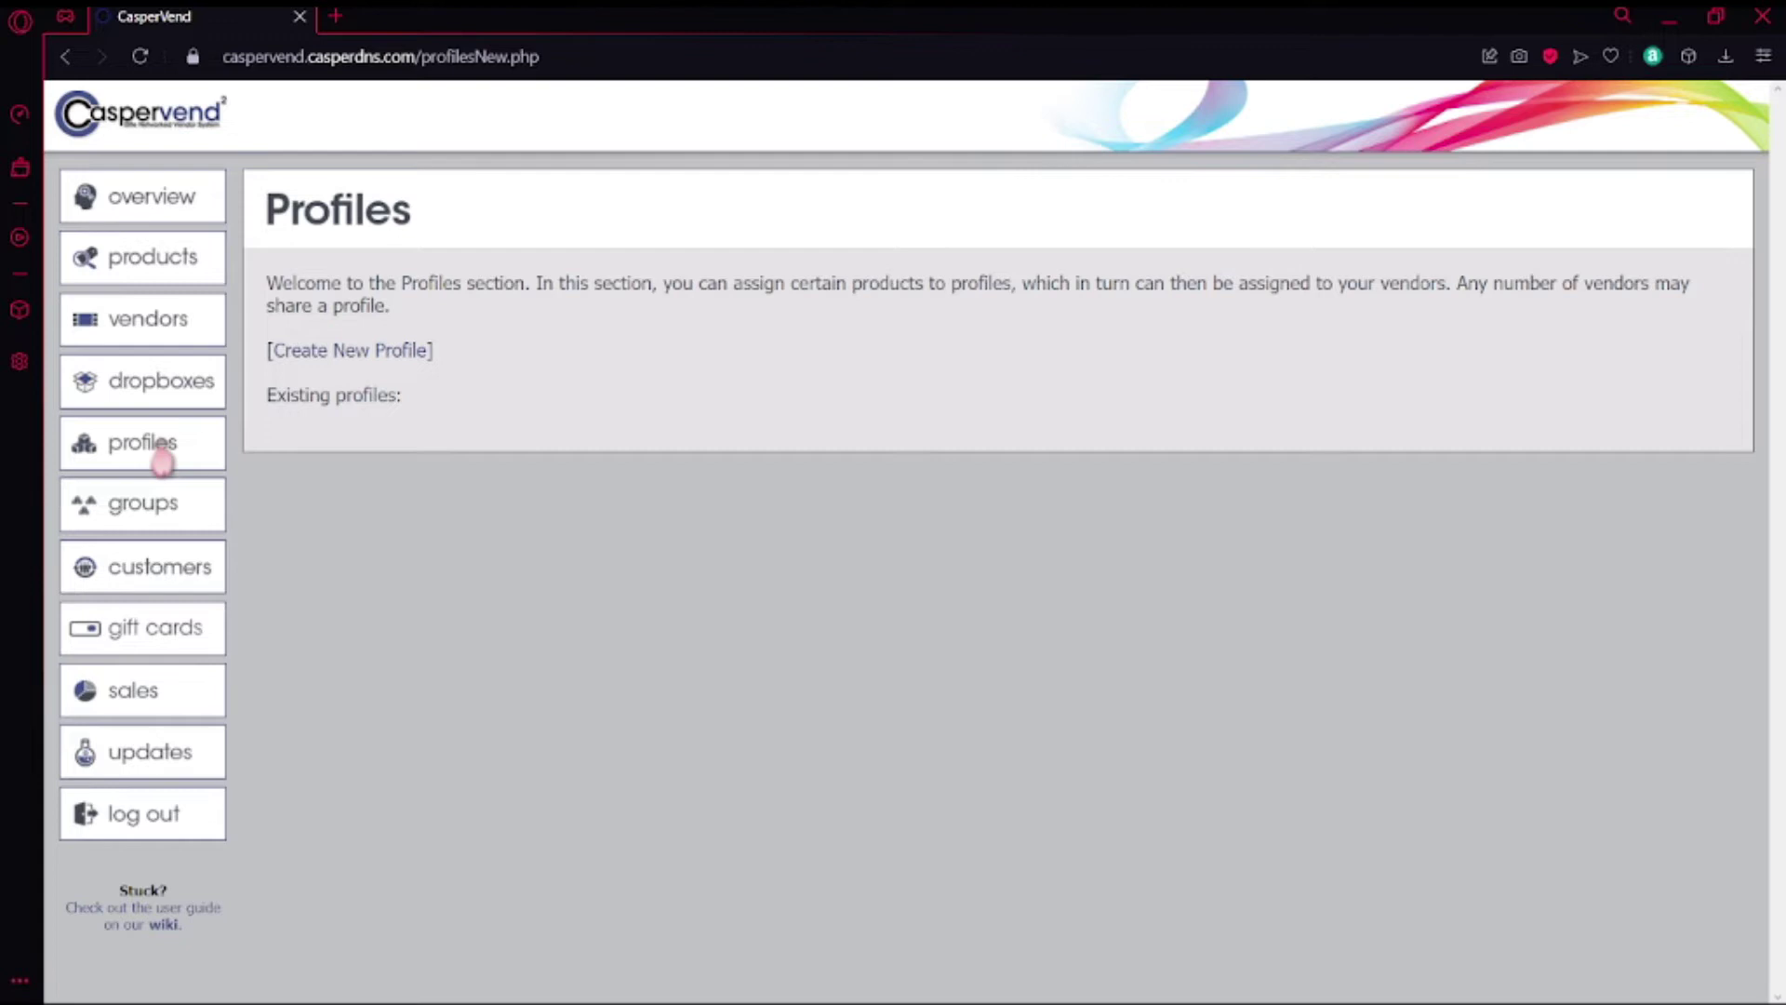
{"action": "left_click", "coordinate": [154, 516]}
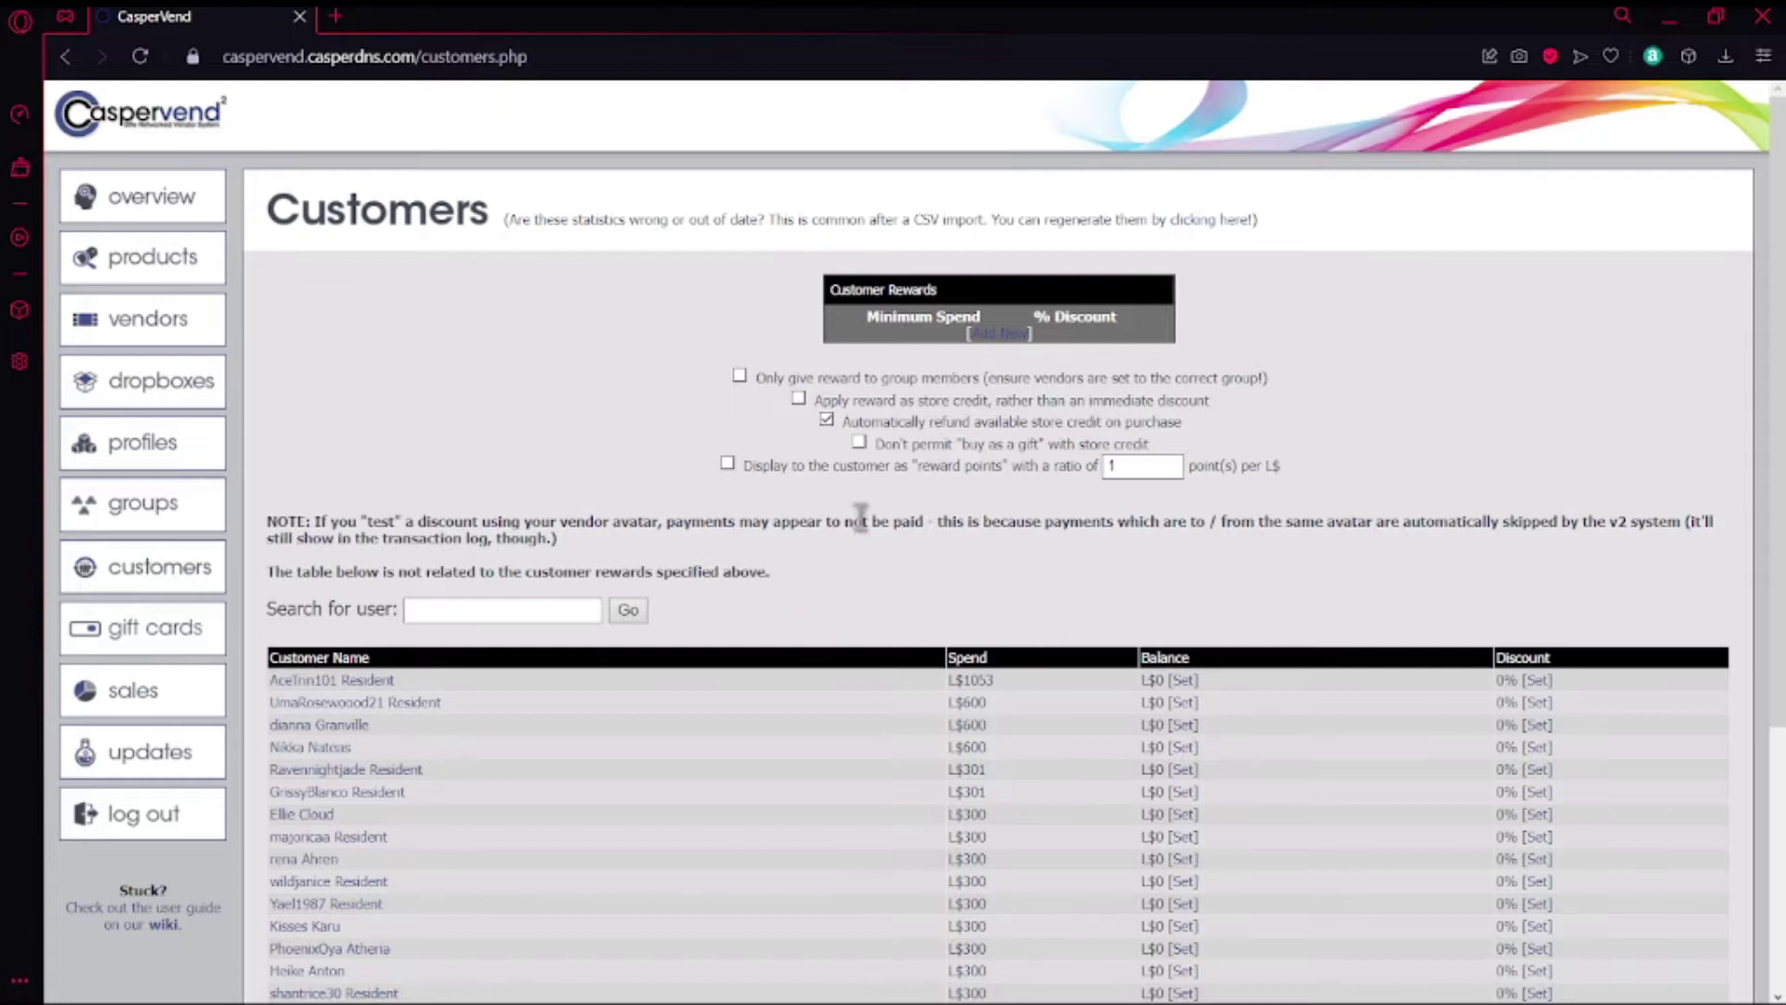
Examine the Customers page's reward settings and customer list, plus the Gift Cards, Sales and Updates pages
{"action": "scroll", "coordinate": [757, 661], "scroll_direction": "down", "scroll_amount": 4}
{"action": "scroll", "coordinate": [966, 741], "scroll_direction": "up", "scroll_amount": 4}
{"action": "scroll", "coordinate": [965, 742], "scroll_direction": "down", "scroll_amount": 4}
{"action": "scroll", "coordinate": [963, 851], "scroll_direction": "up", "scroll_amount": 4}
{"action": "left_click", "coordinate": [155, 627]}
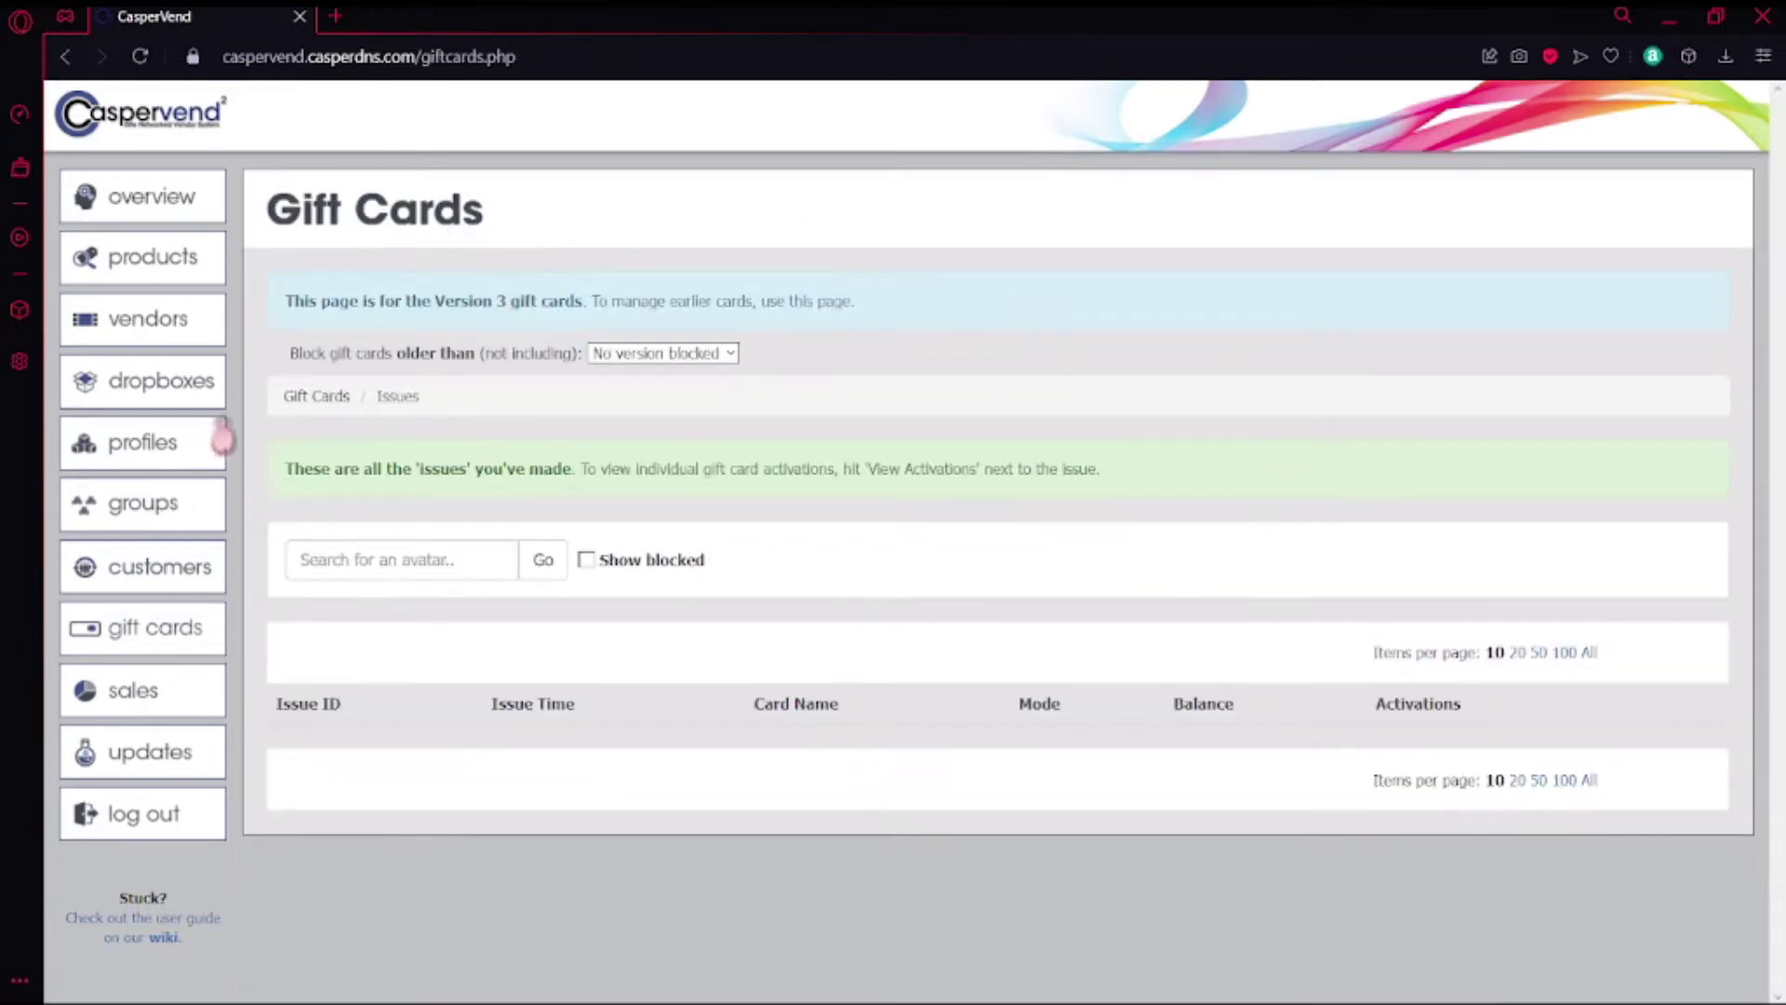
{"action": "left_click", "coordinate": [212, 704]}
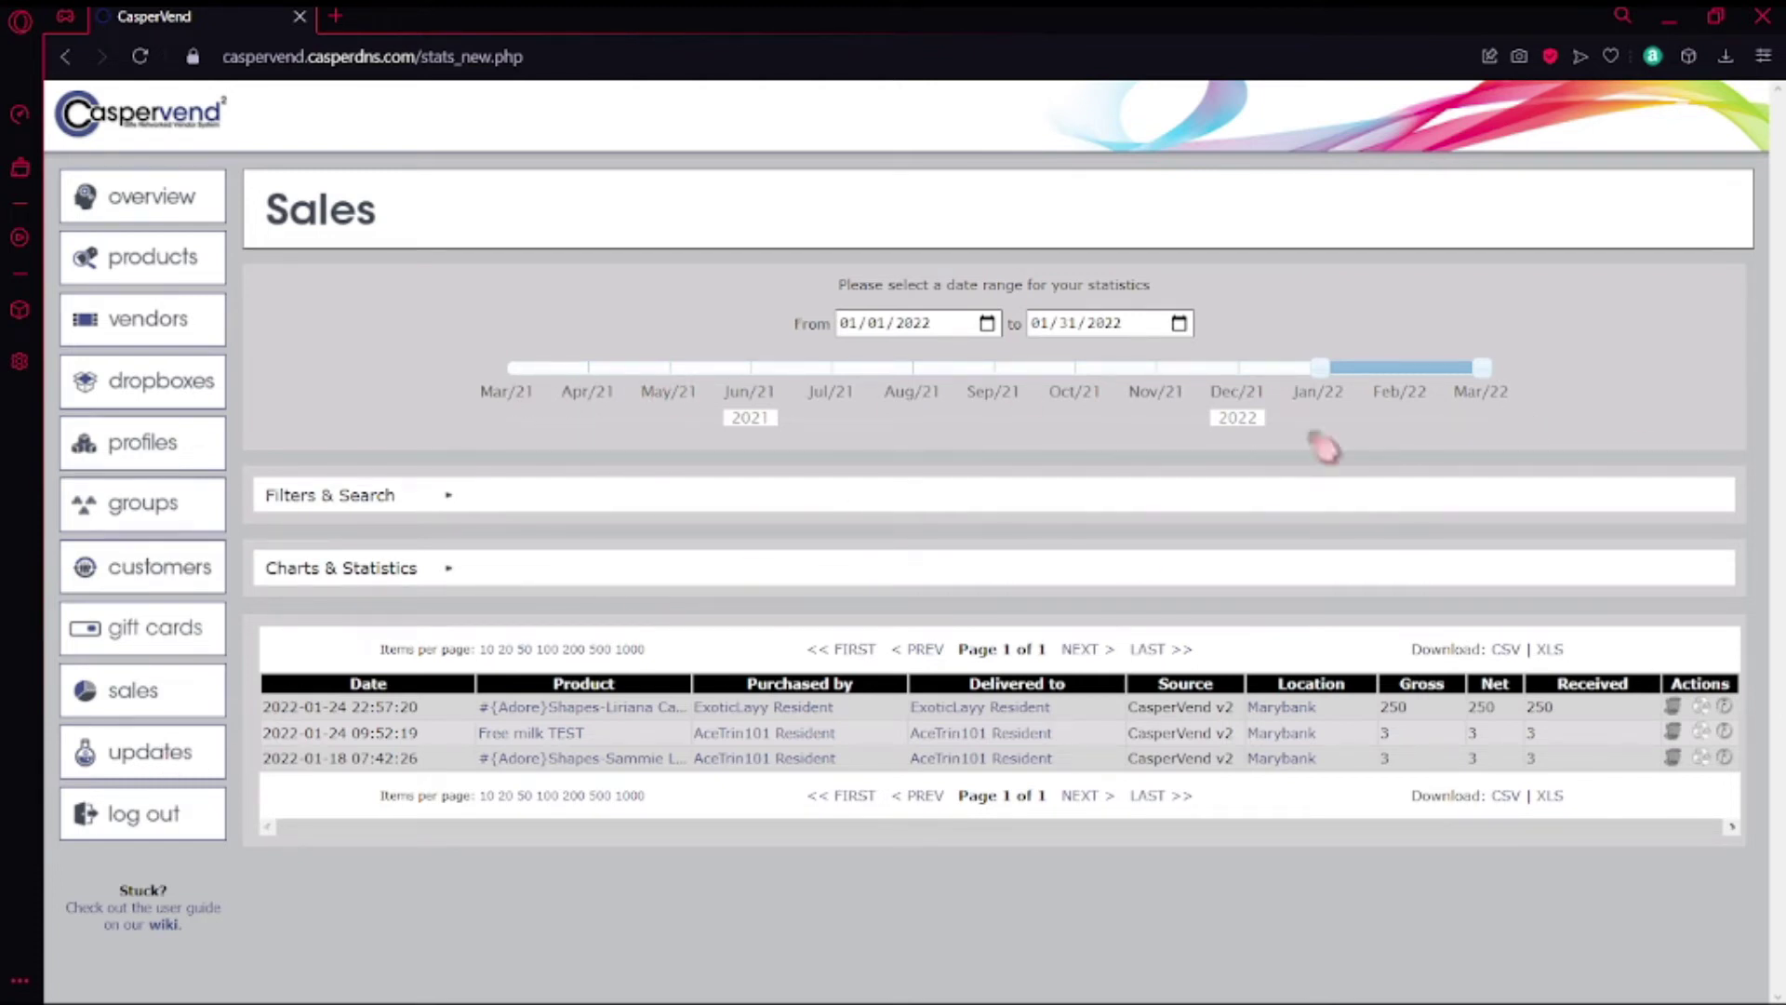
{"action": "left_click", "coordinate": [113, 754]}
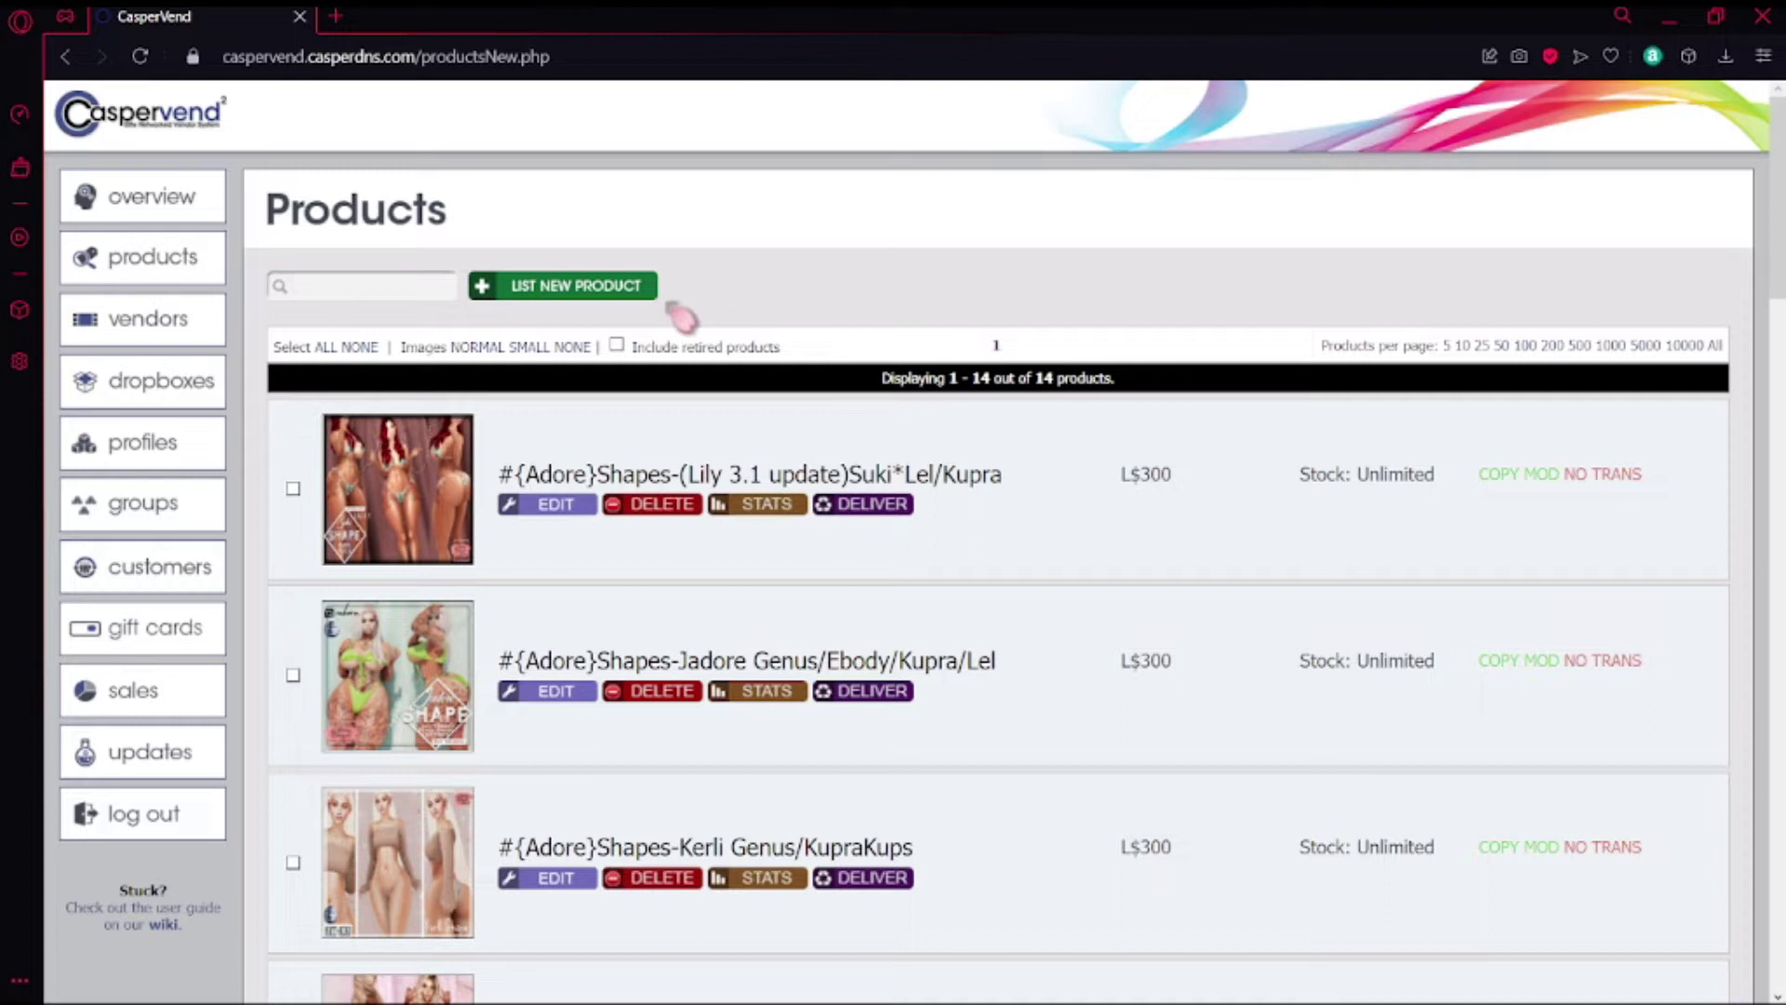
Open the form for listing a new product and review which items and details it requires
{"action": "left_click", "coordinate": [632, 291]}
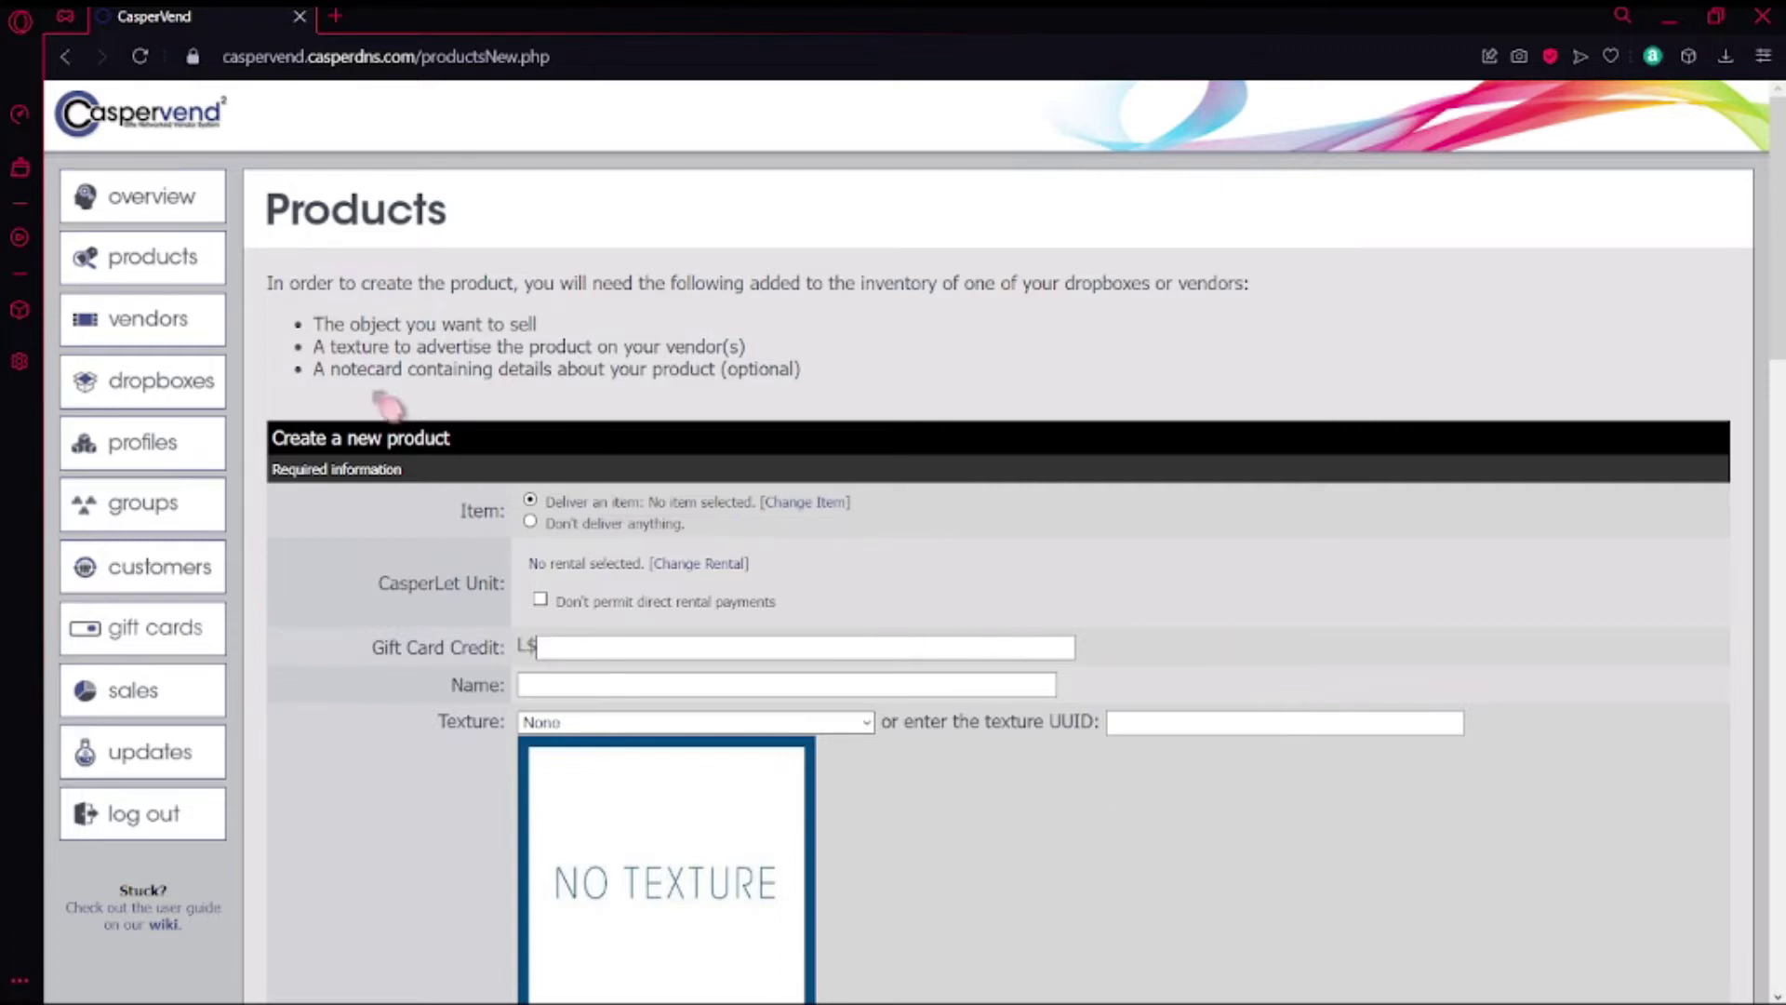
{"action": "scroll", "coordinate": [367, 730], "scroll_direction": "down", "scroll_amount": 3}
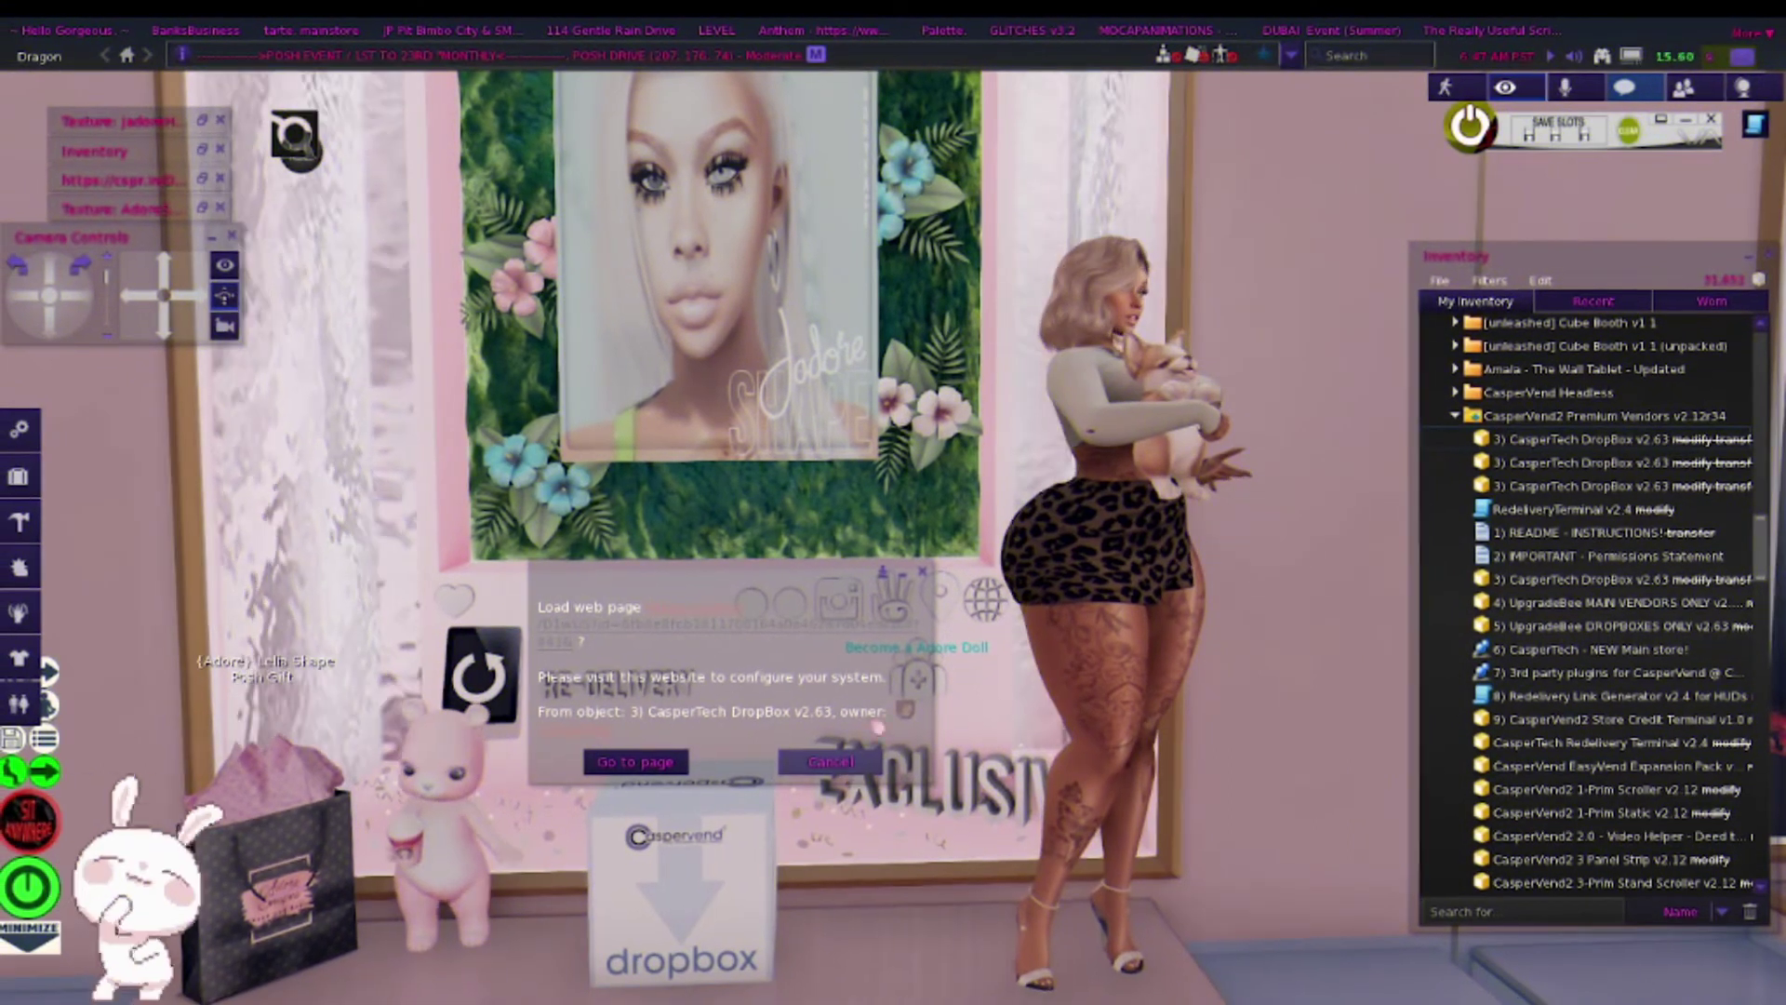
Back in Second Life, dismiss the web page prompt and open the dropbox for editing with its contents shown
{"action": "left_click", "coordinate": [822, 767]}
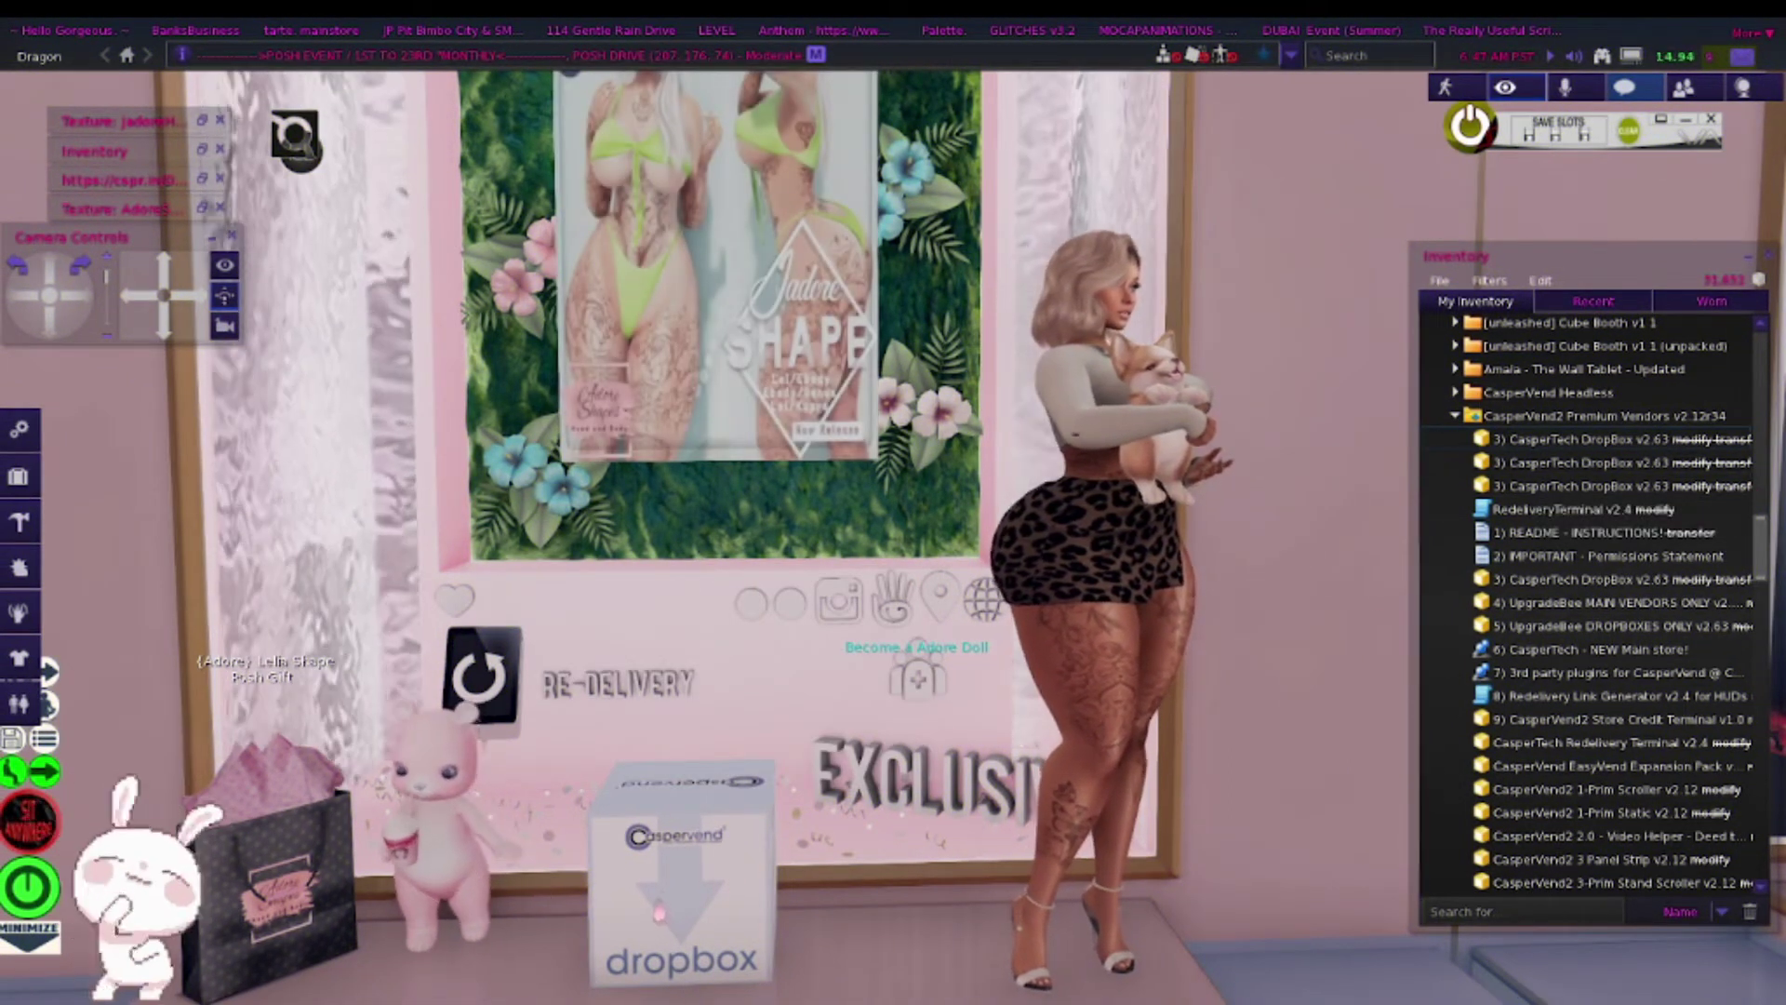
{"action": "right_click", "coordinate": [654, 863]}
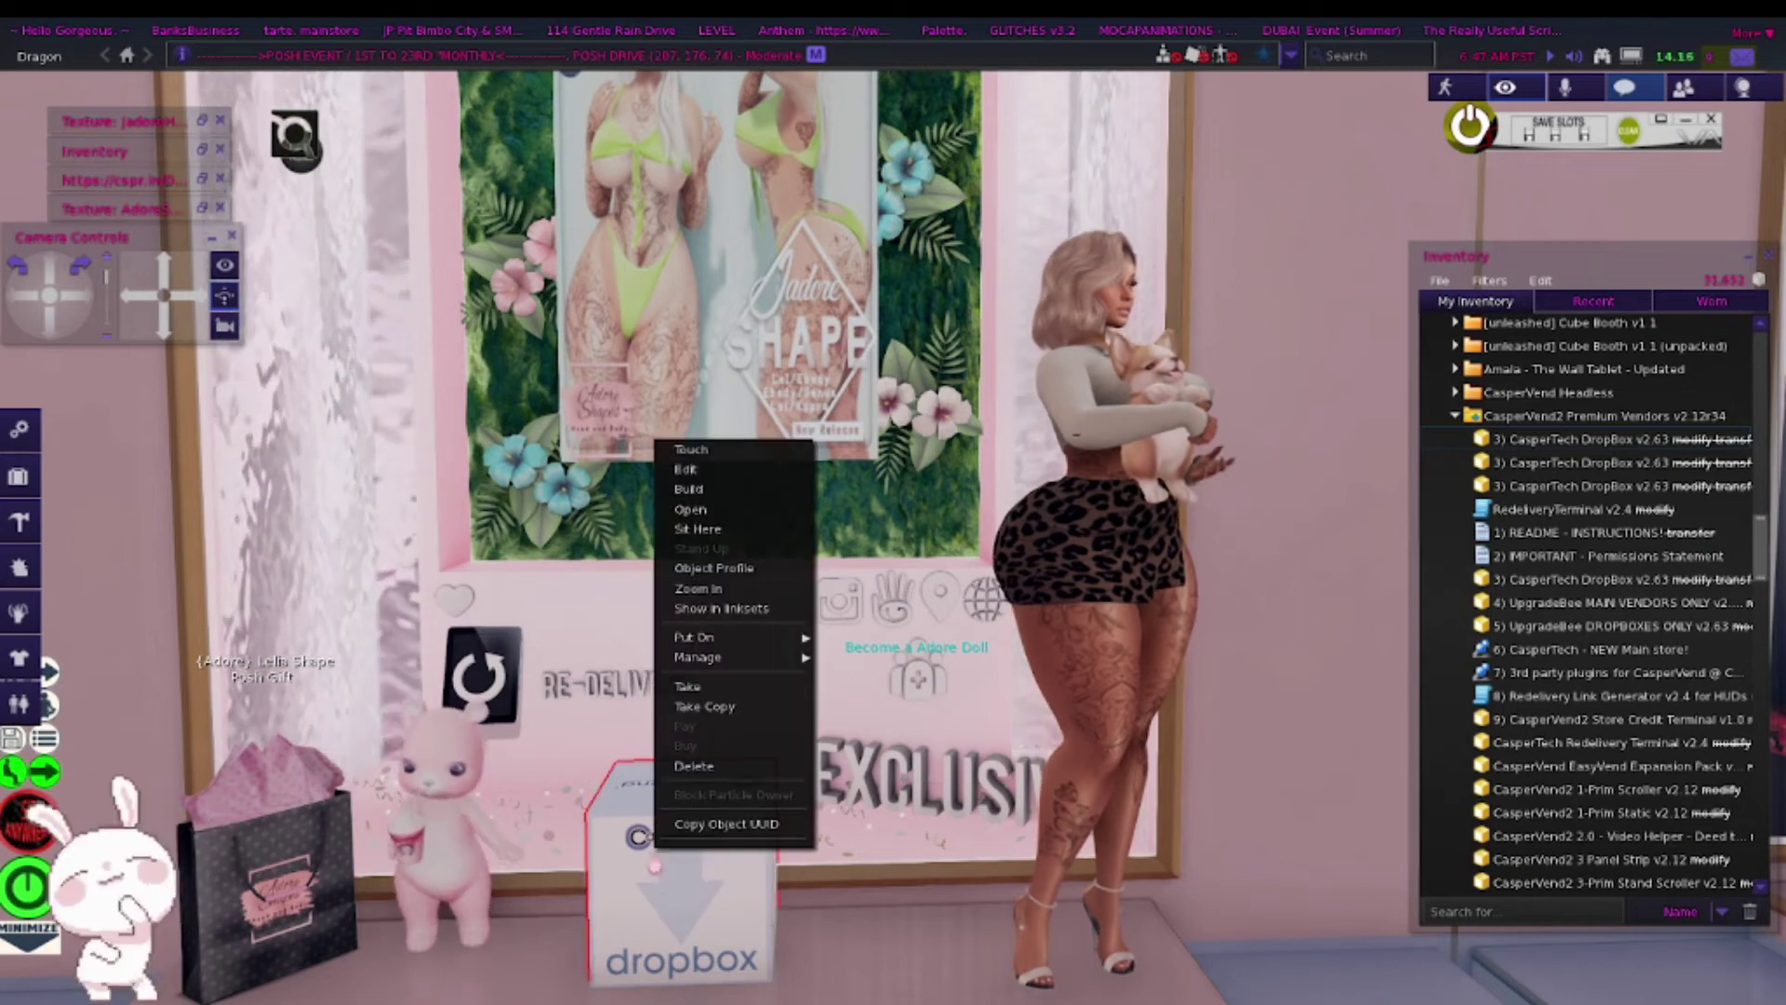
{"action": "left_click", "coordinate": [738, 470]}
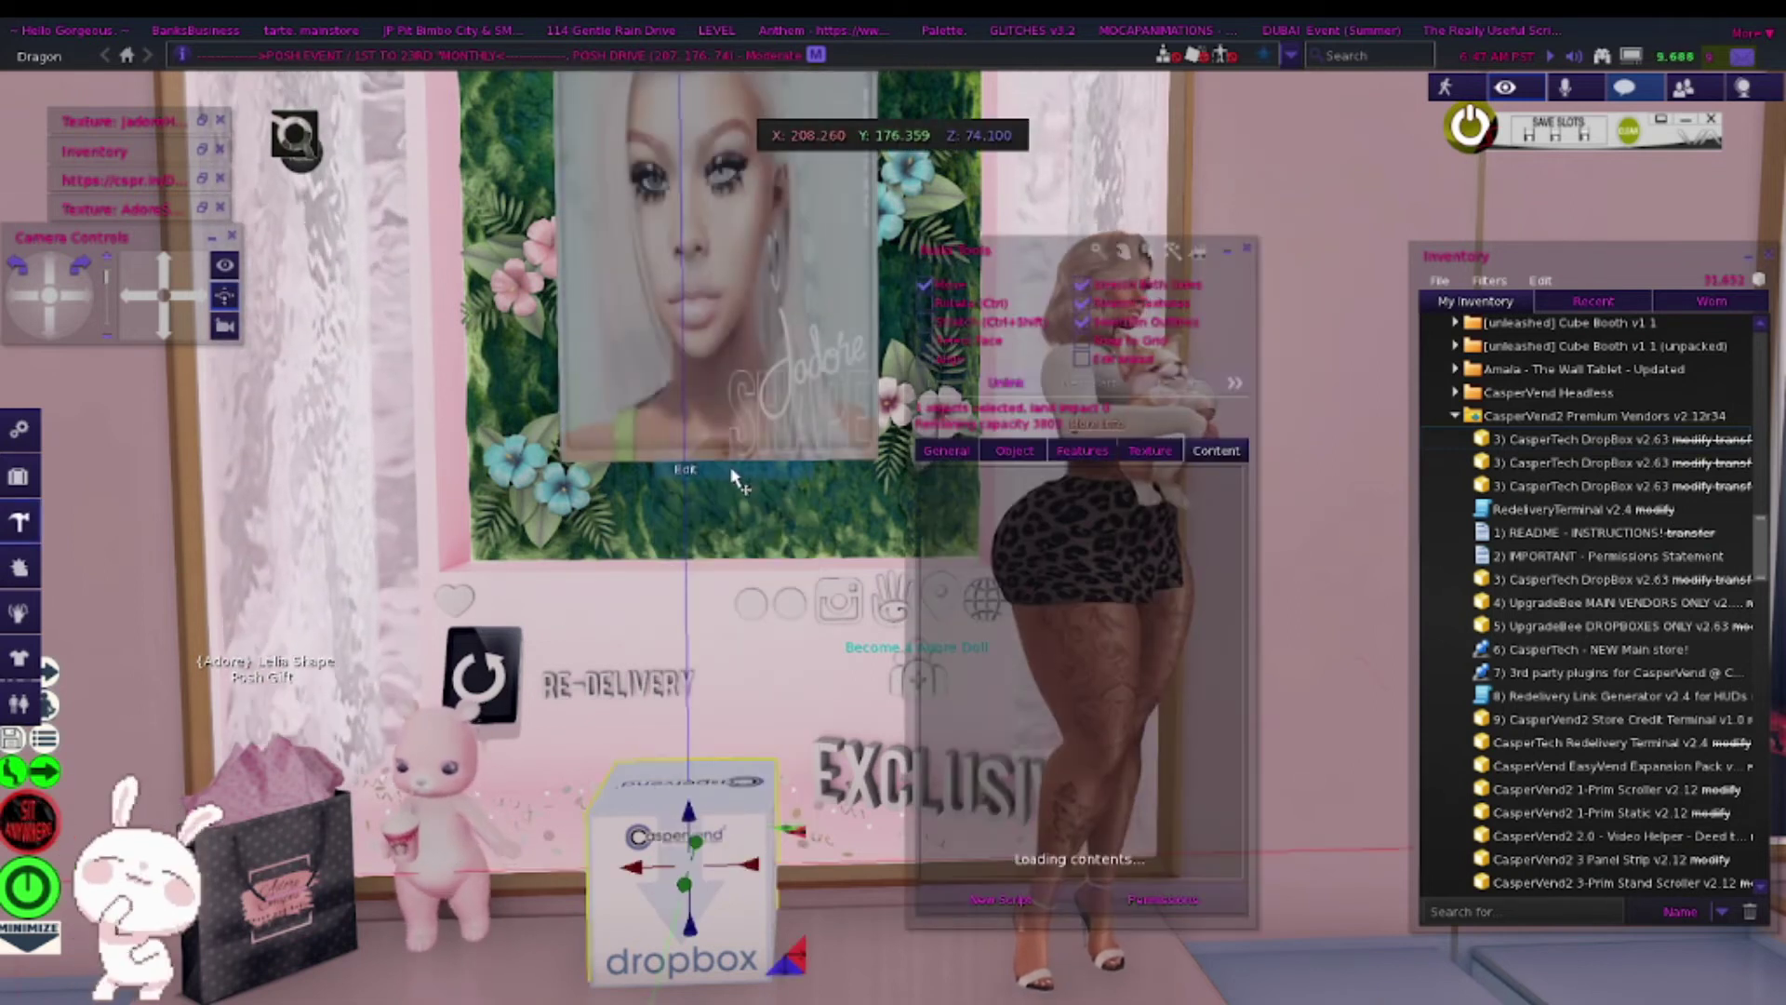
{"action": "left_click_drag", "start_coordinate": [1070, 253], "coordinate": [904, 239]}
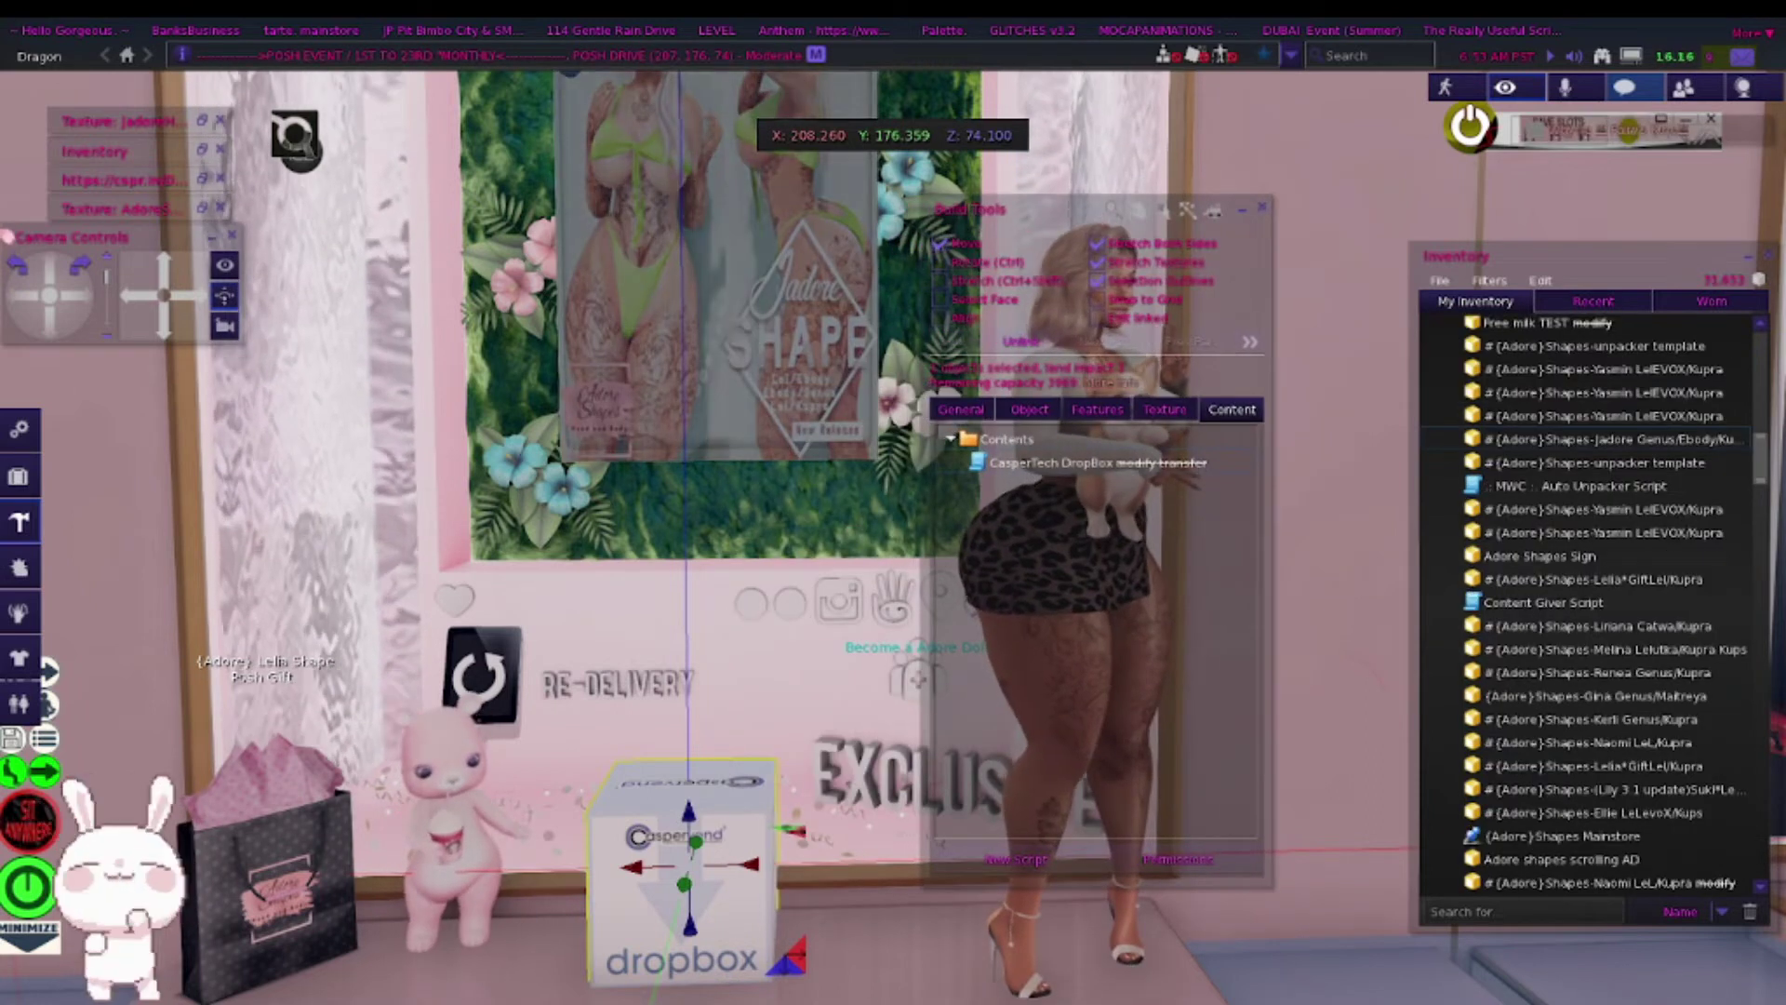
Add the #{Adore}Shapes-Jadore Genus/Ebody/Kupra box from the inventory to the dropbox's contents
{"action": "left_click", "coordinate": [167, 268]}
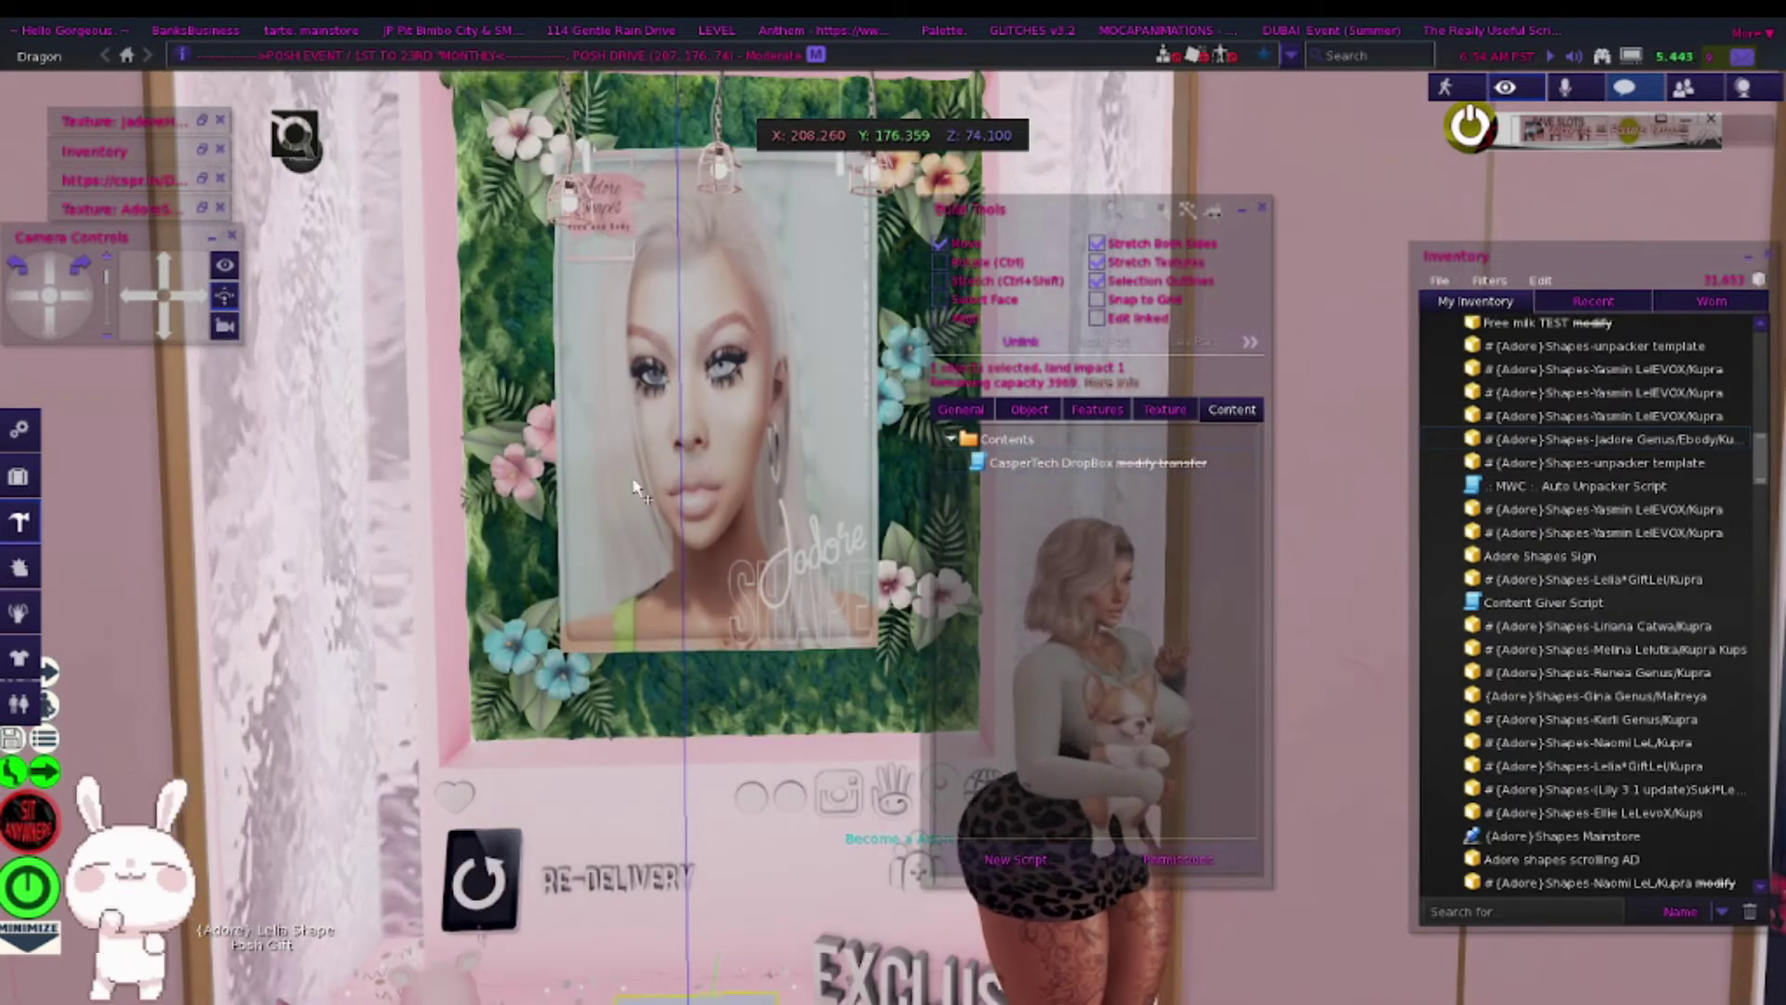
{"action": "left_click", "coordinate": [165, 334]}
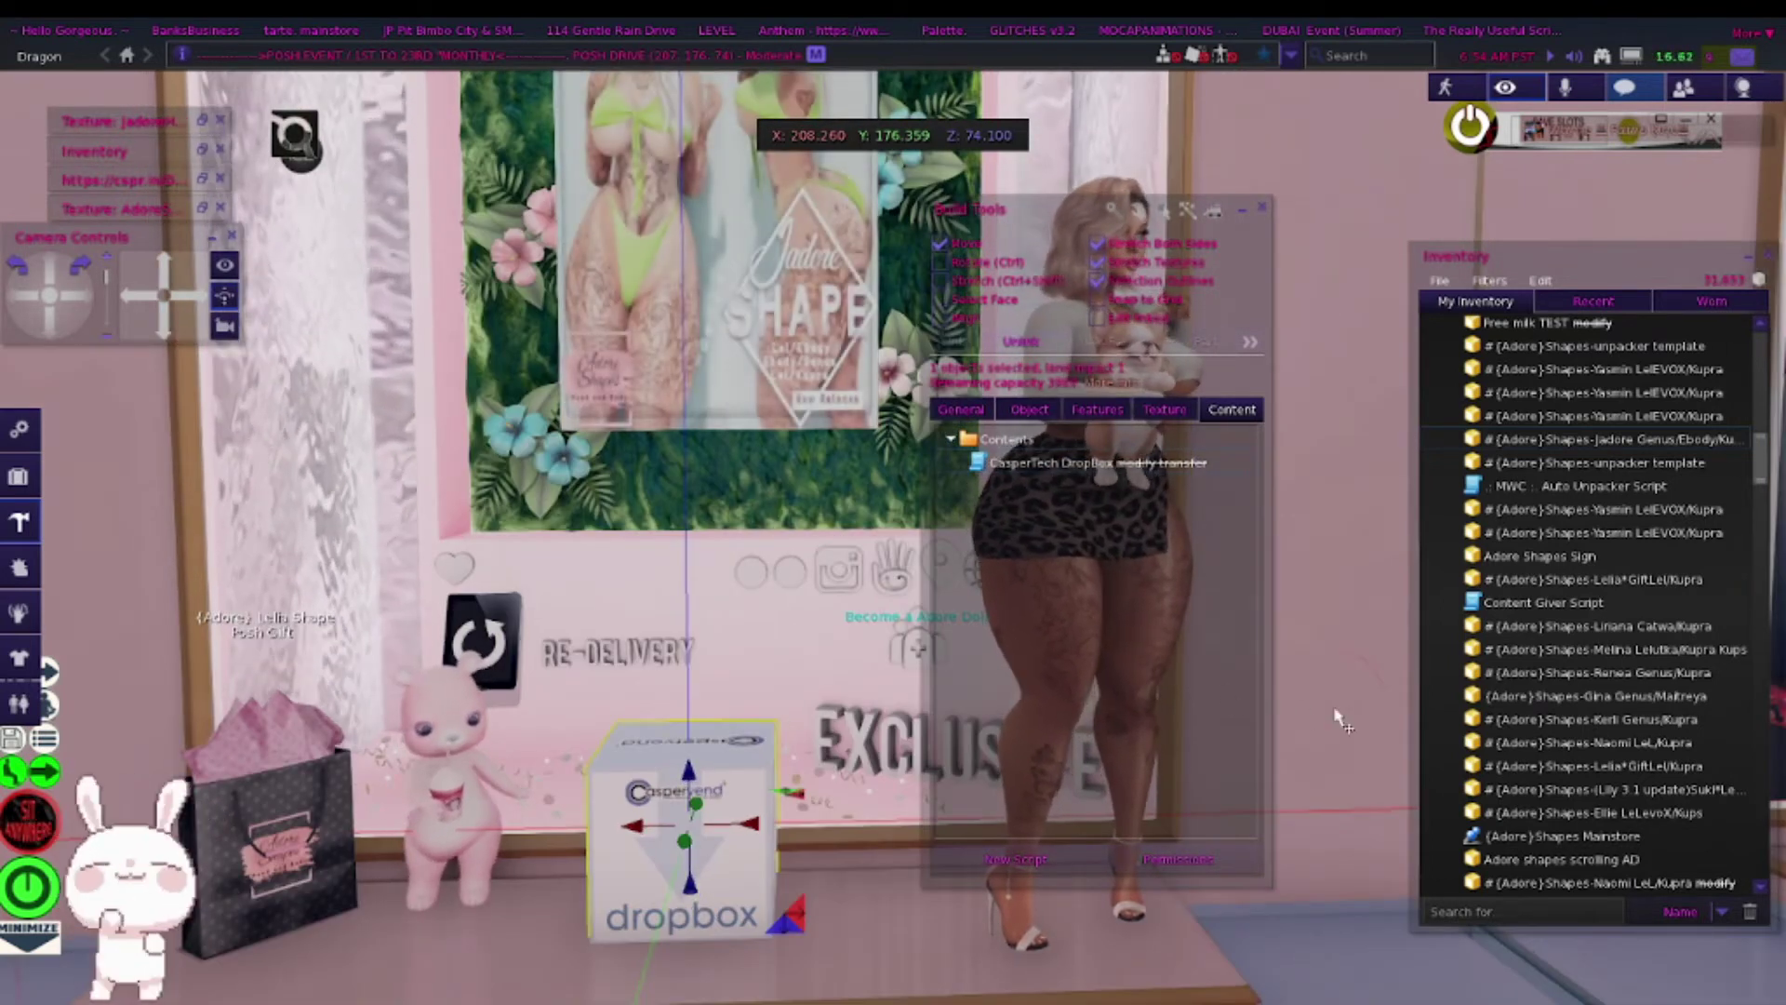
{"action": "left_click_drag", "start_coordinate": [1560, 446], "coordinate": [1209, 521]}
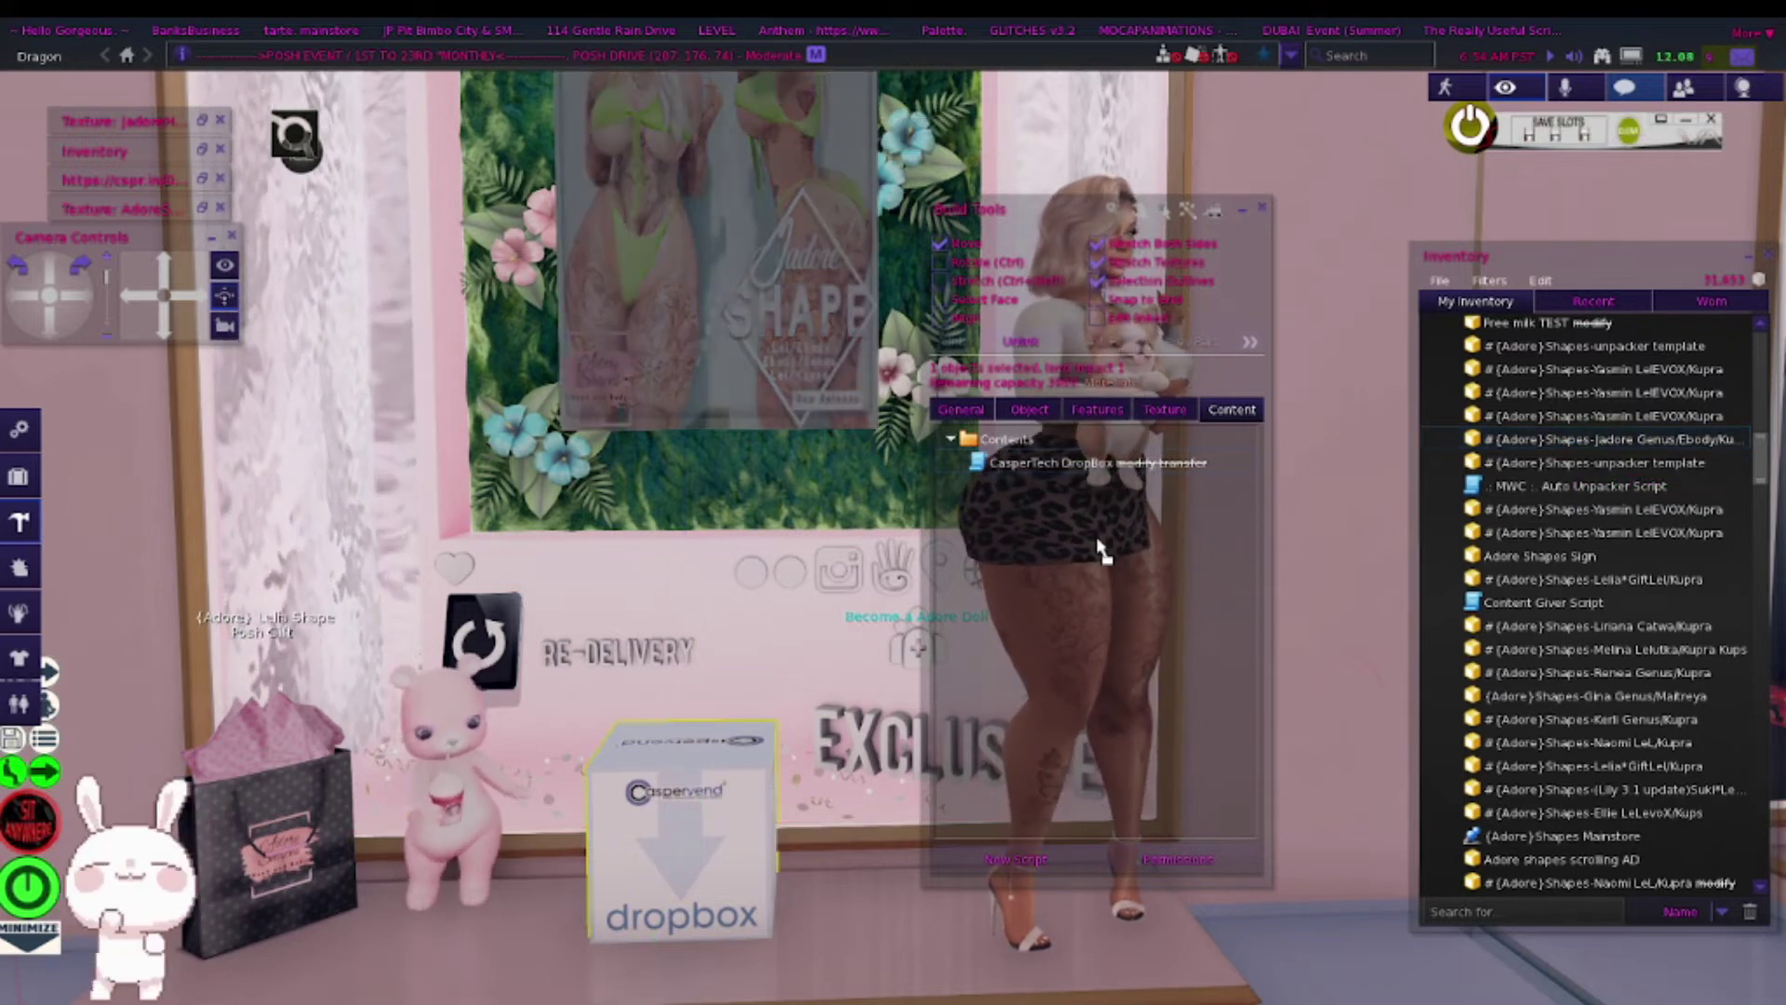